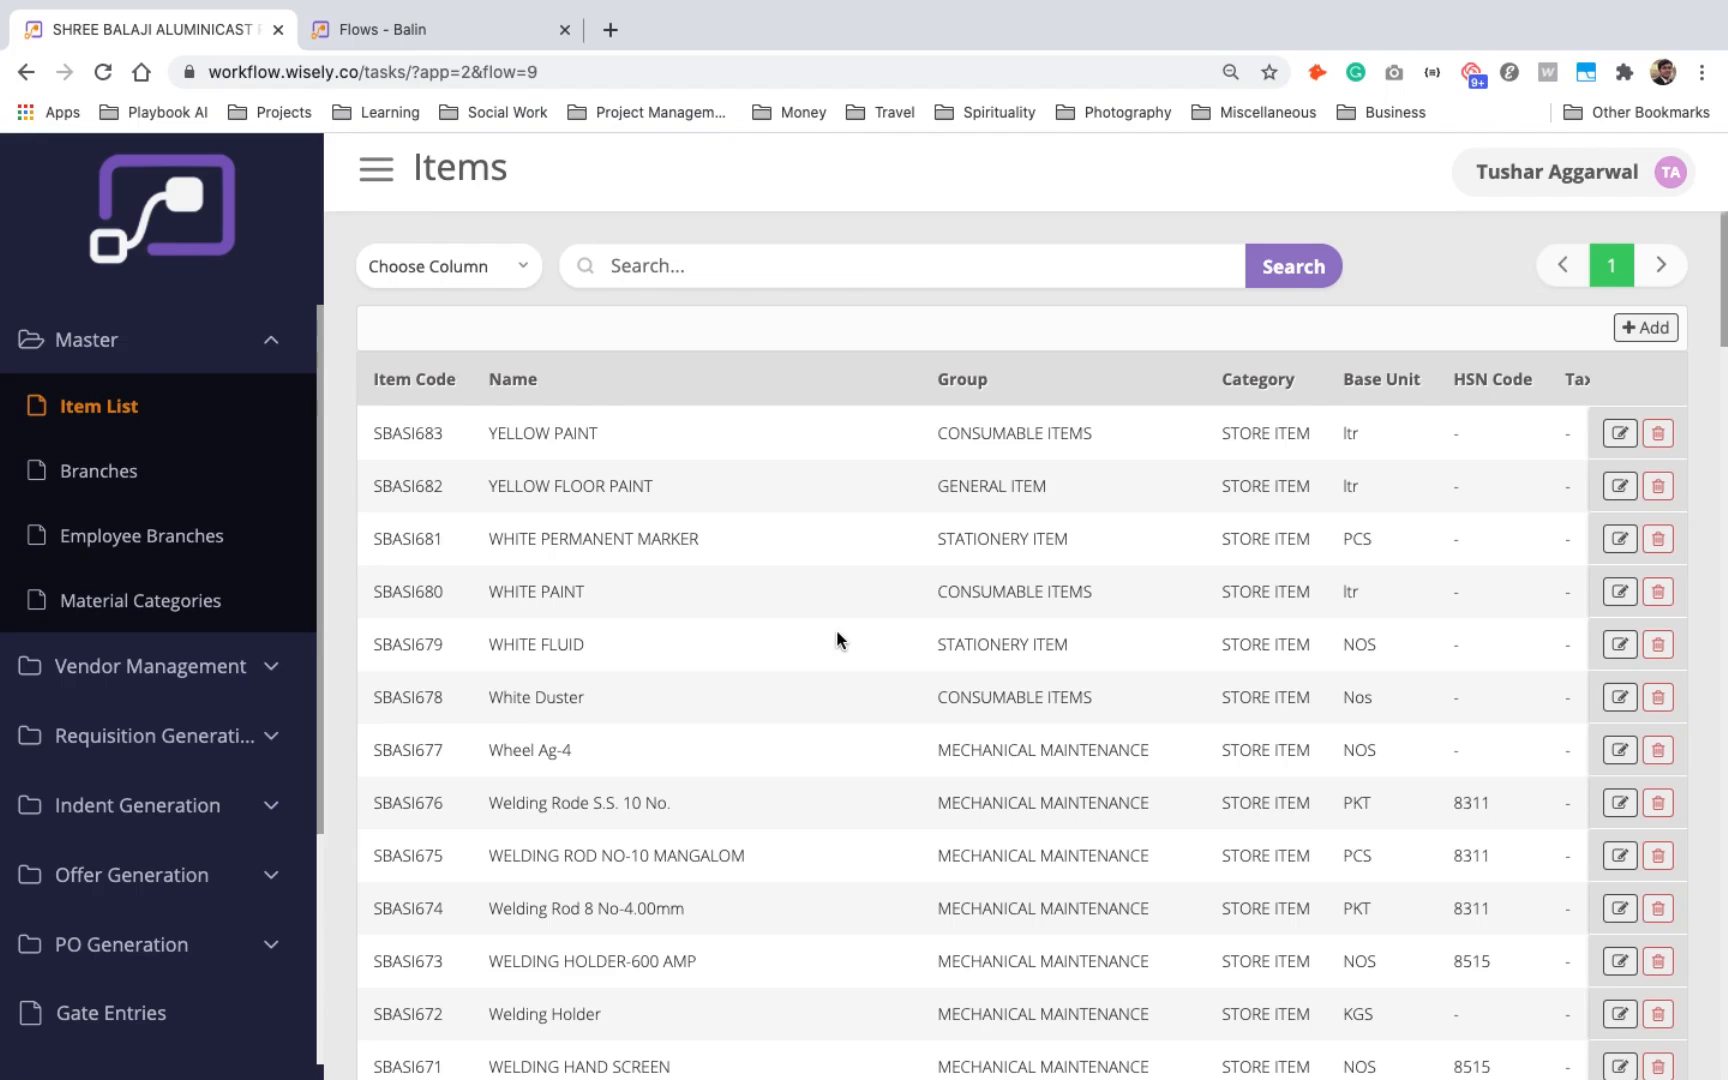
- Look over the Create PO flow in the builder and the item list in the running application
{"action": "left_click", "coordinate": [525, 37]}
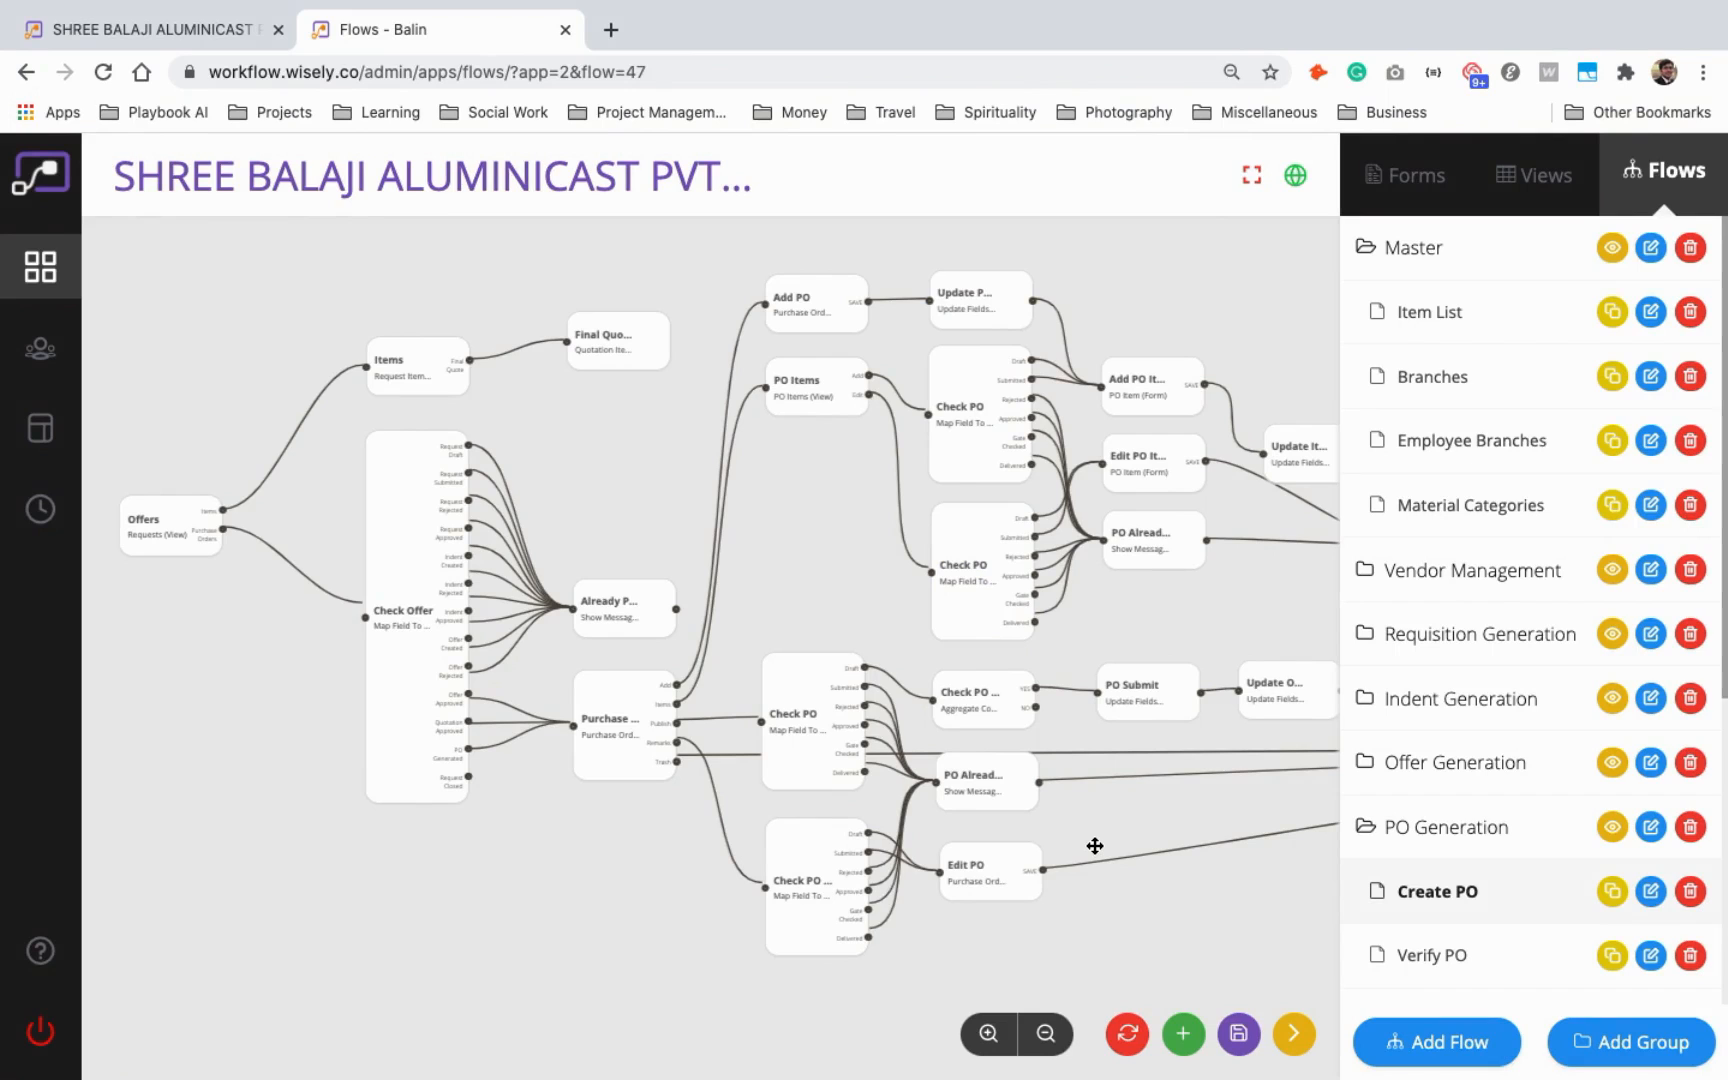
{"action": "left_click", "coordinate": [143, 32]}
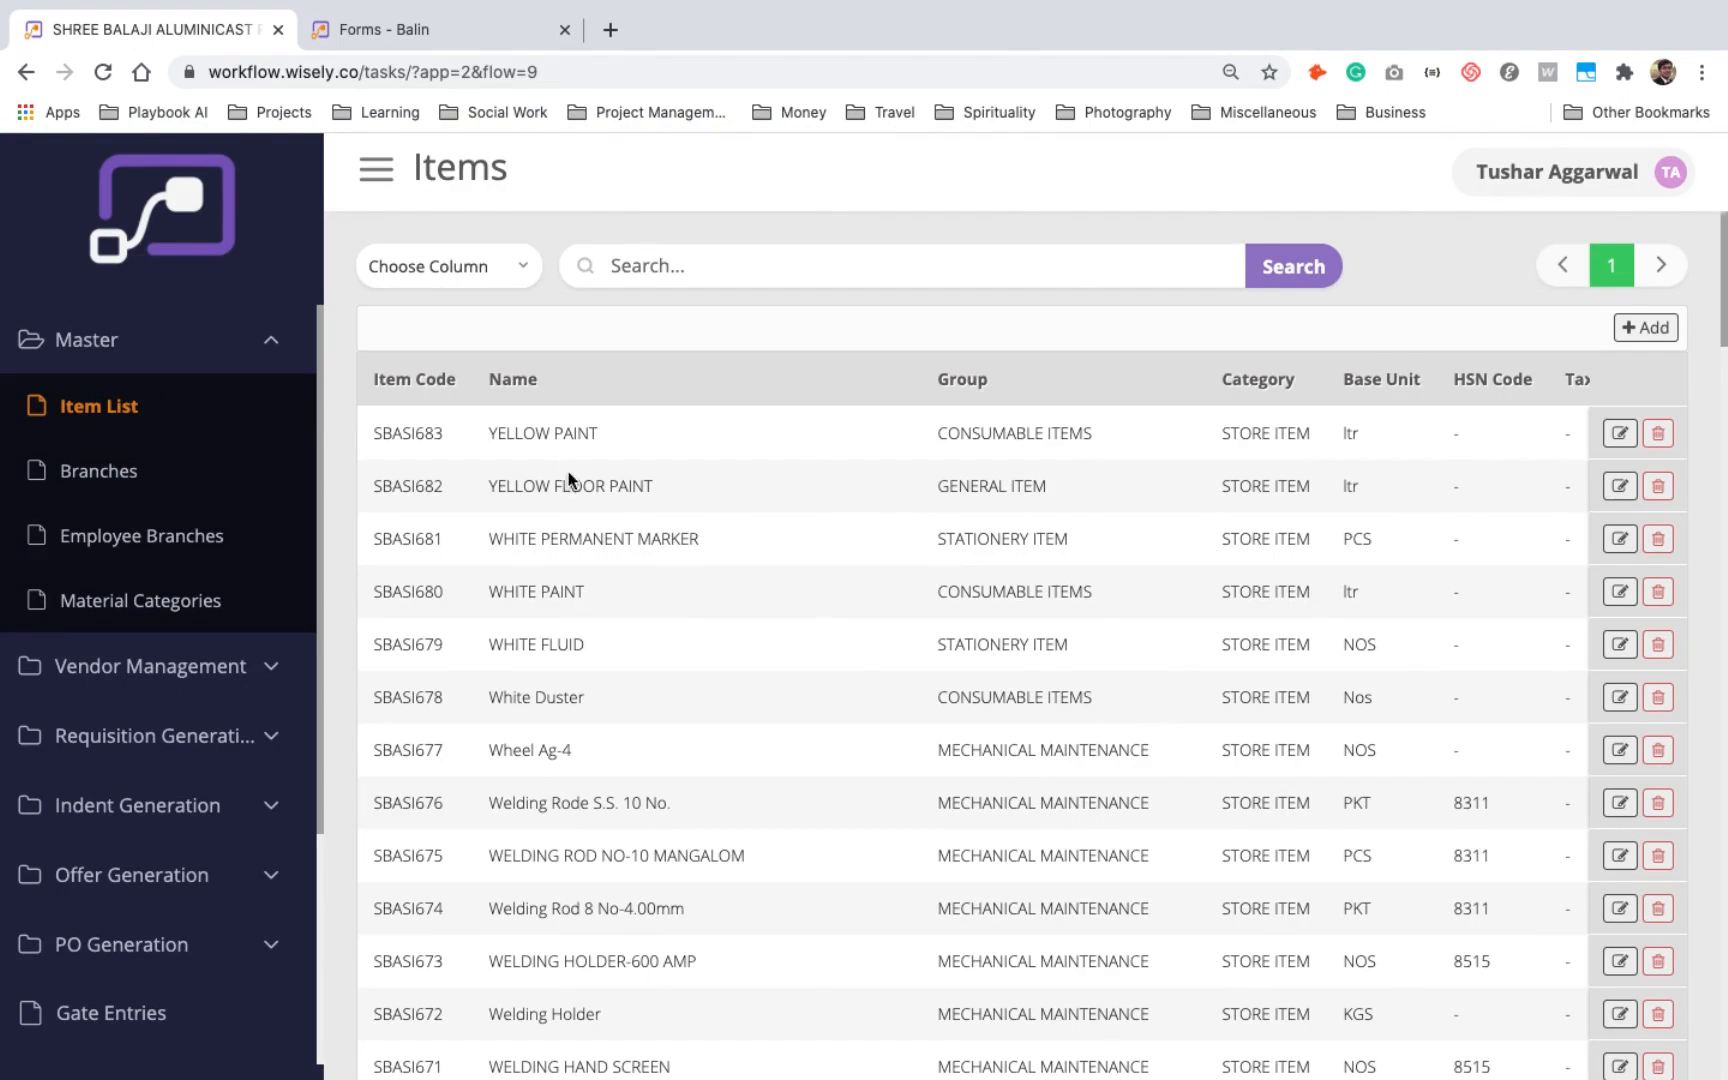
{"action": "scroll", "coordinate": [570, 486], "scroll_direction": "down", "scroll_amount": 2}
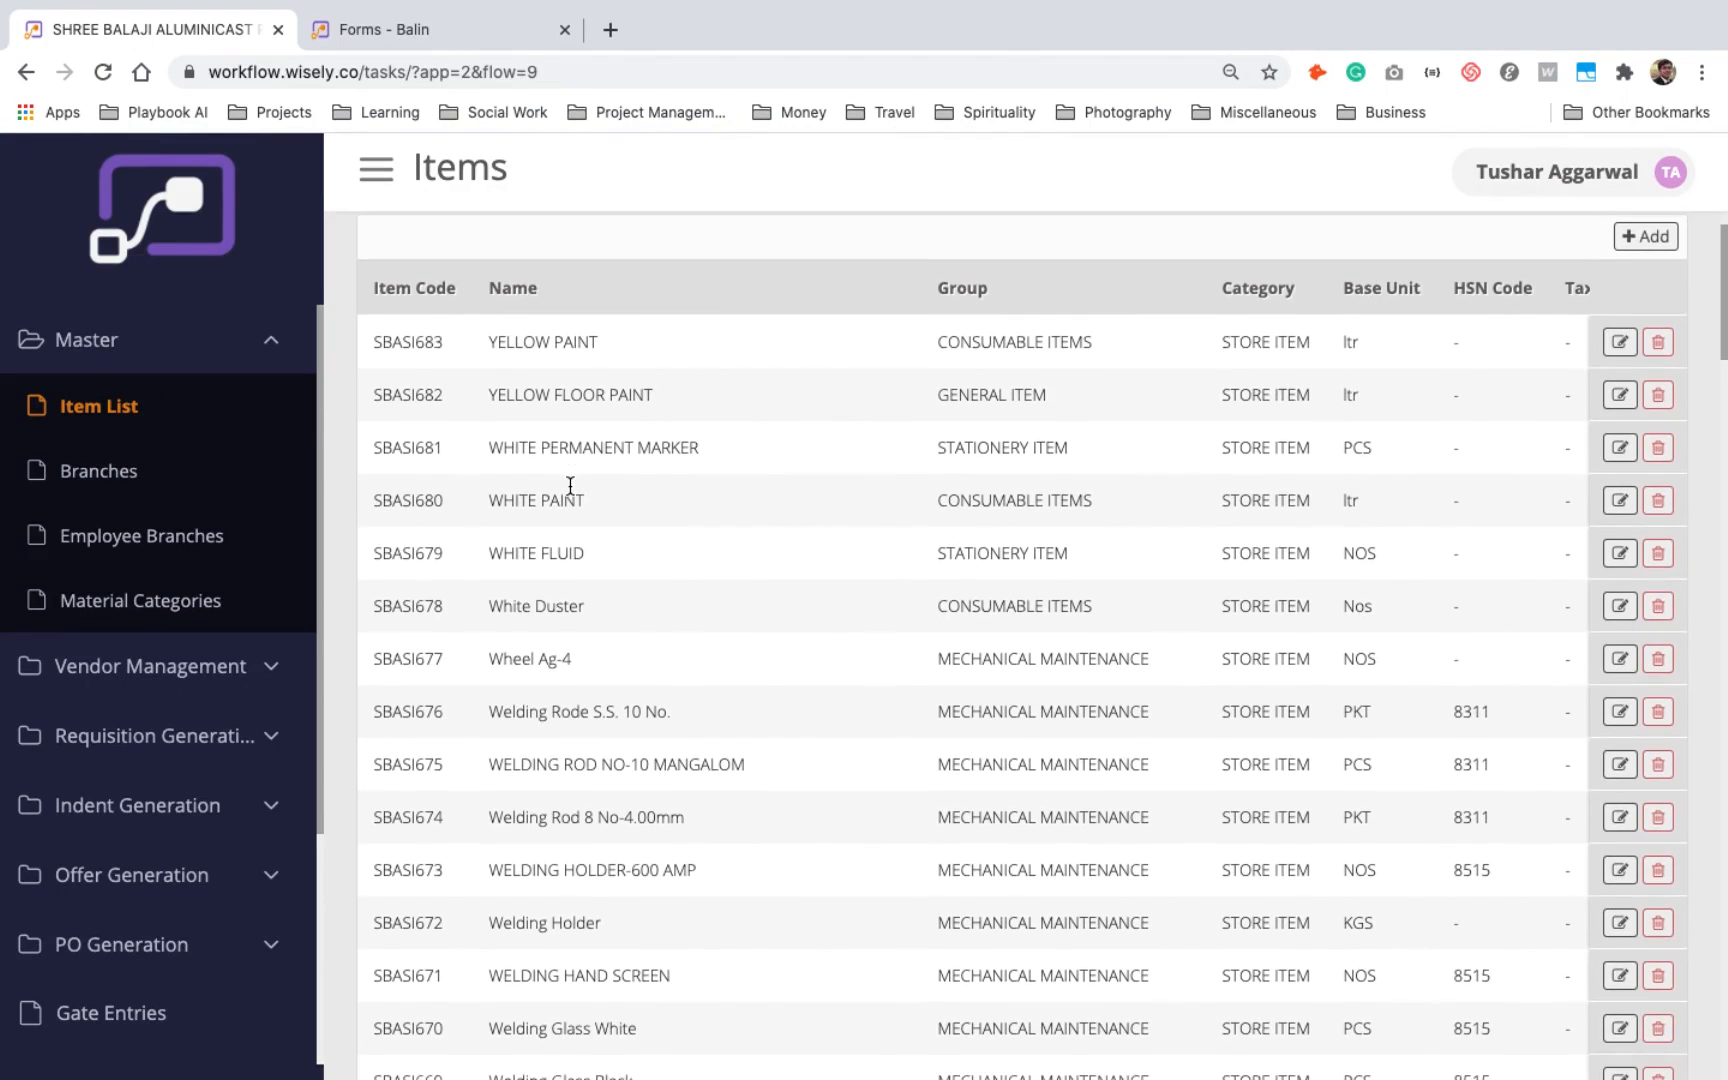
{"action": "scroll", "coordinate": [570, 486], "scroll_direction": "up", "scroll_amount": 2}
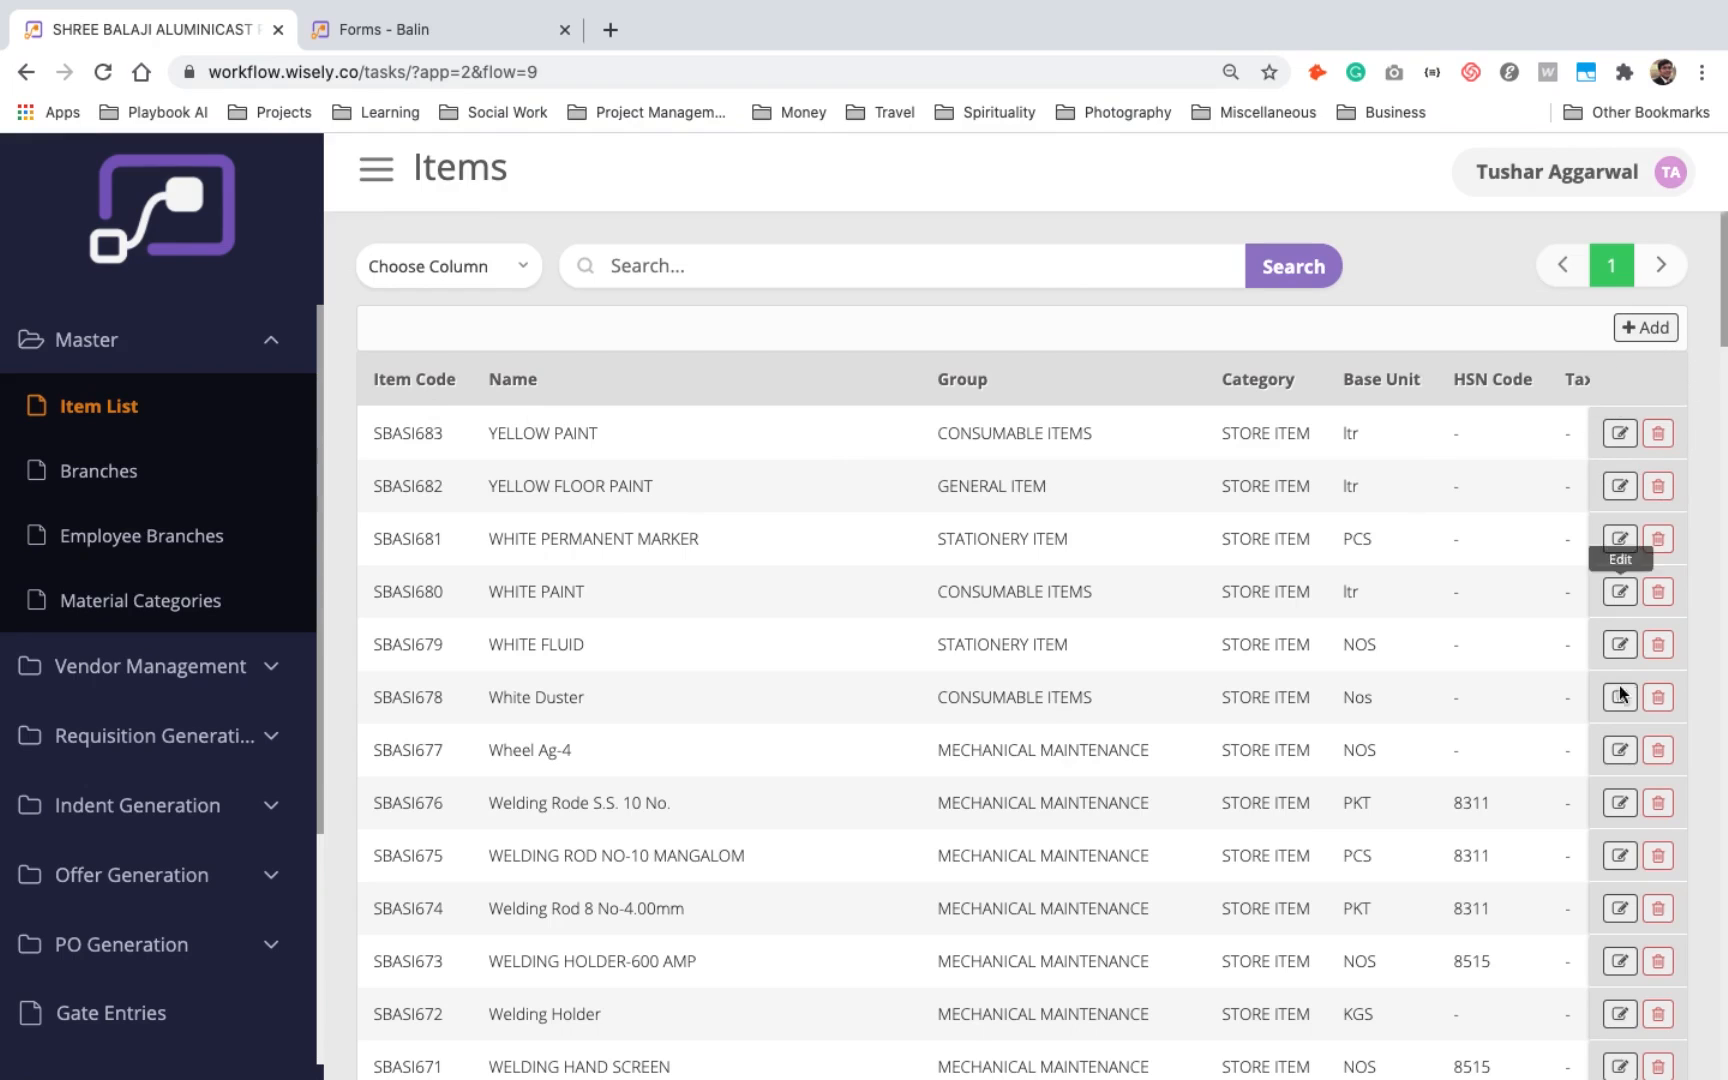
{"action": "scroll", "coordinate": [505, 735], "scroll_direction": "down", "scroll_amount": 1}
{"action": "scroll", "coordinate": [505, 735], "scroll_direction": "up", "scroll_amount": 1}
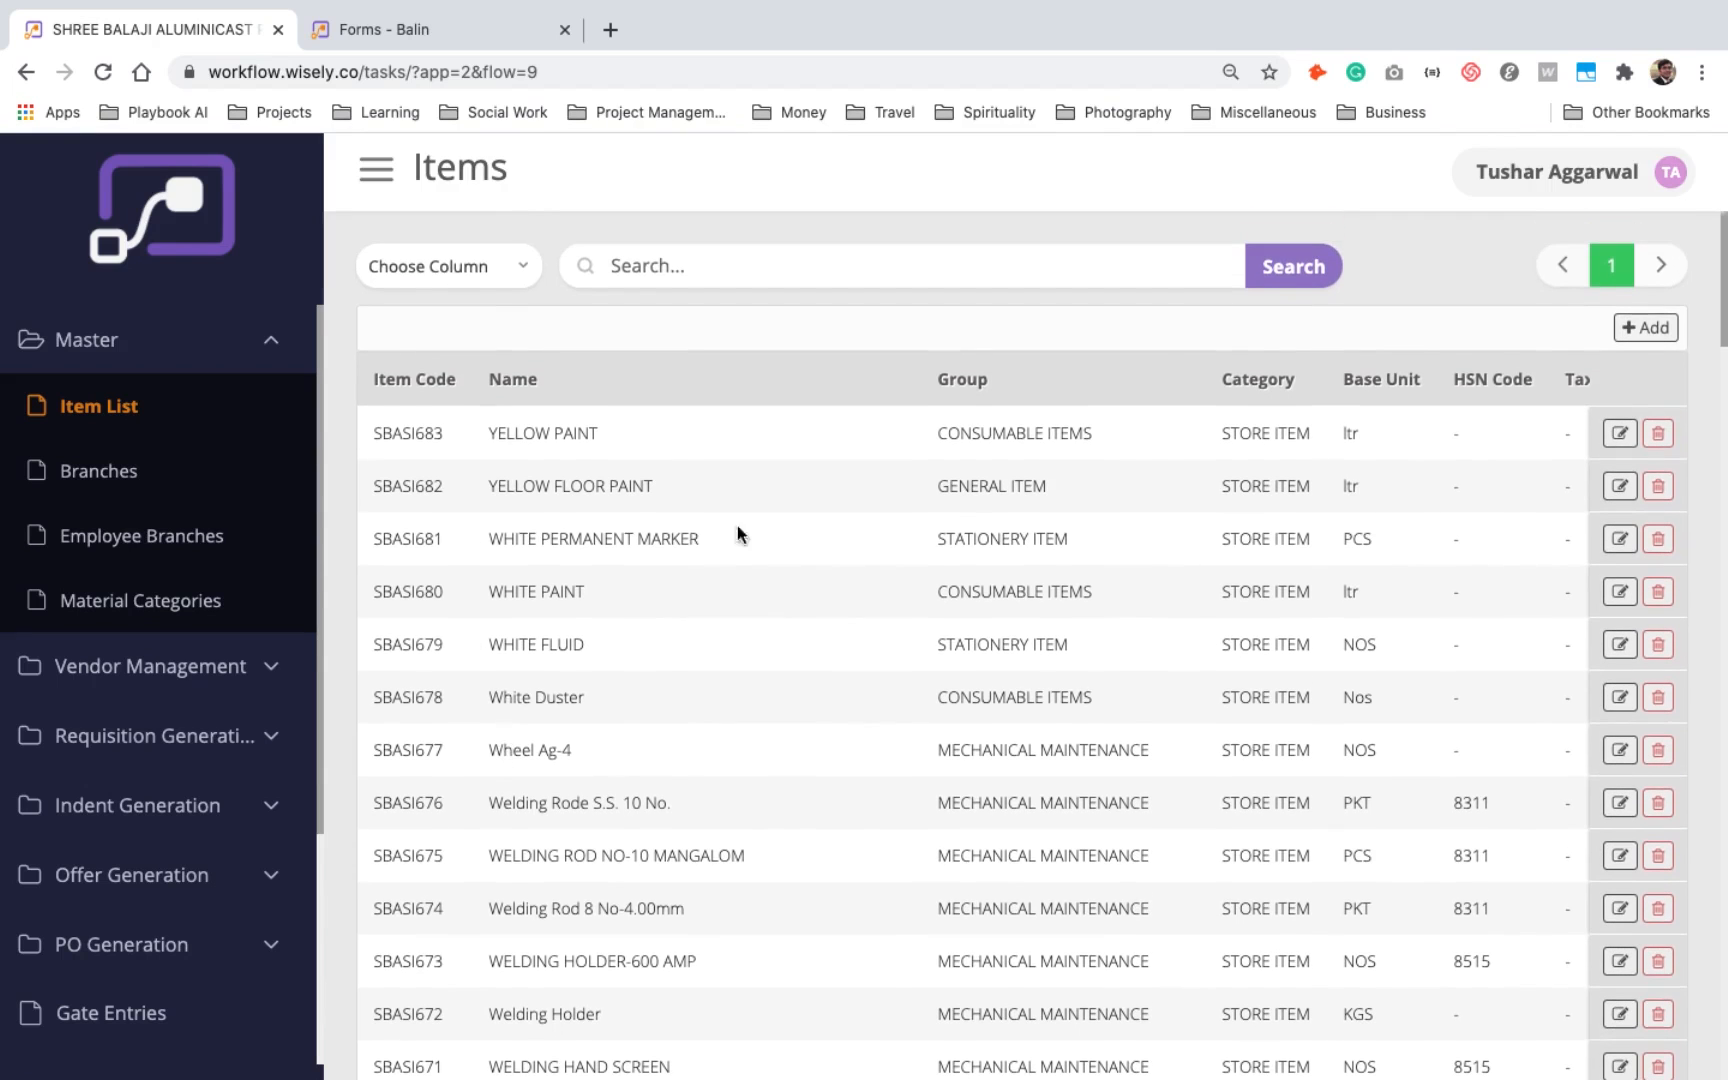
- Open the YELLOW PAINT item record, compare its fields with the Item form definition, and return to the item list
{"action": "left_click", "coordinate": [1619, 433]}
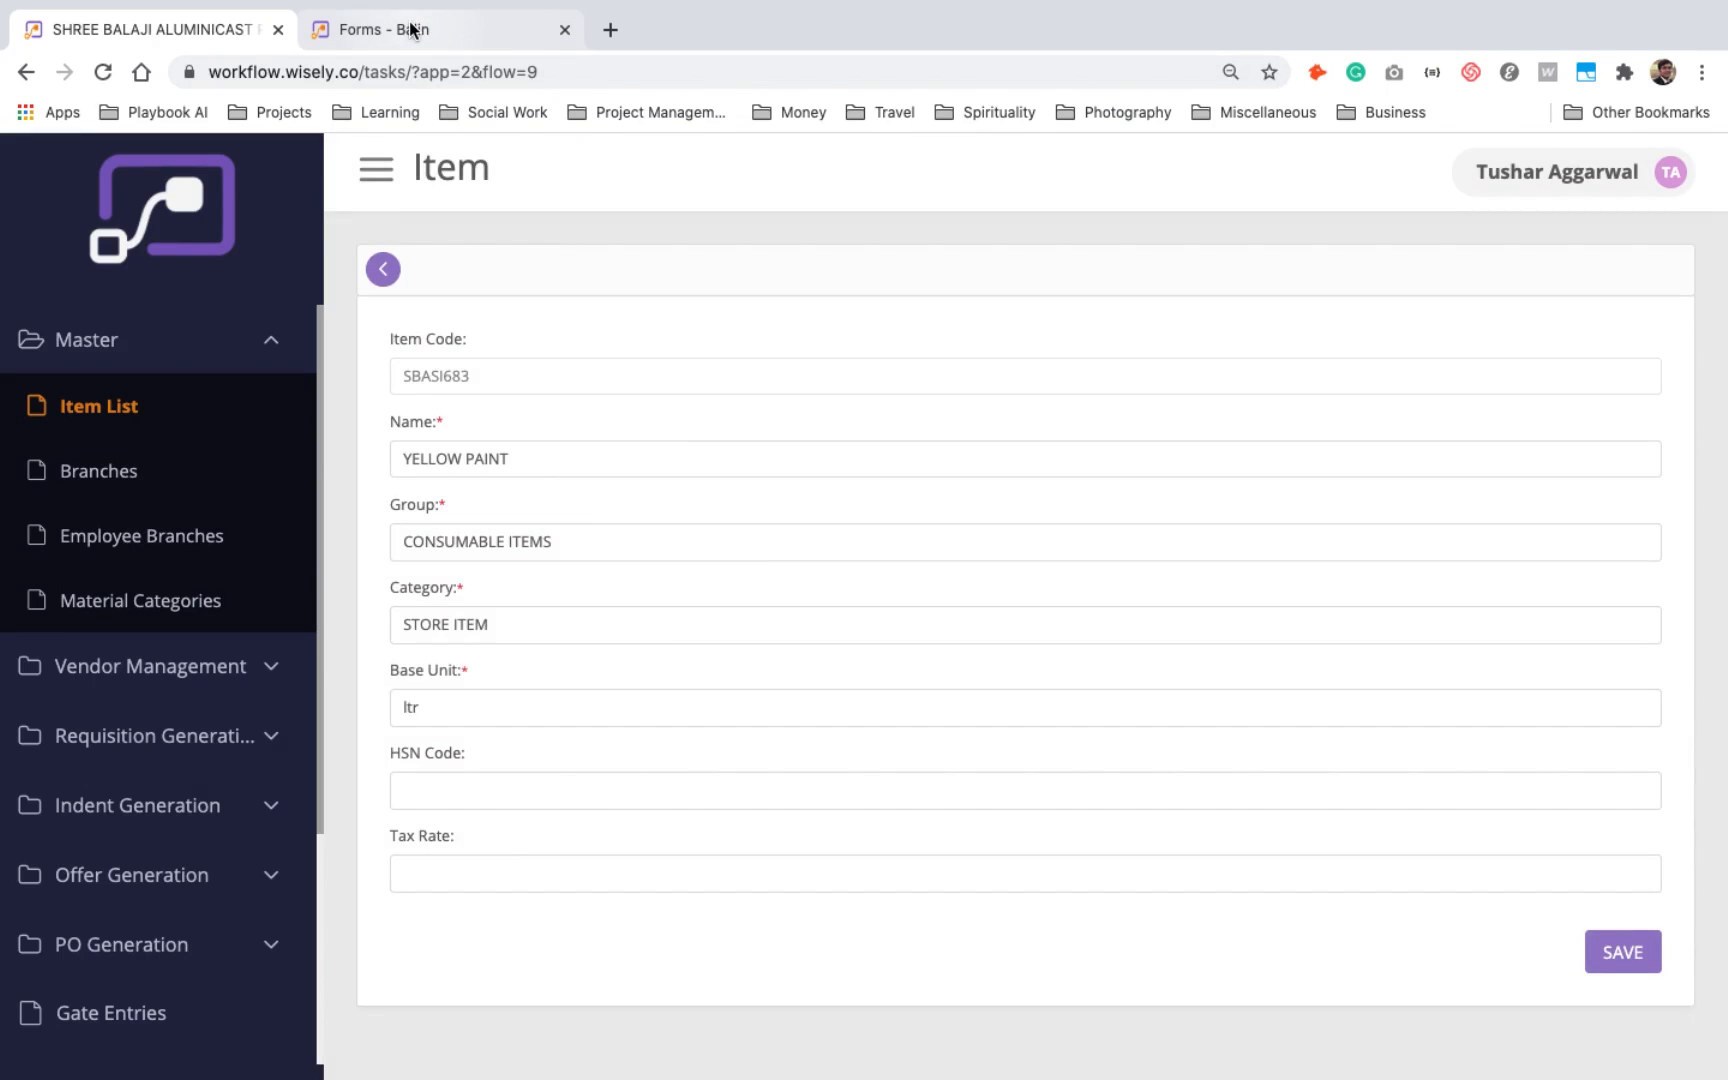
{"action": "left_click", "coordinate": [412, 30]}
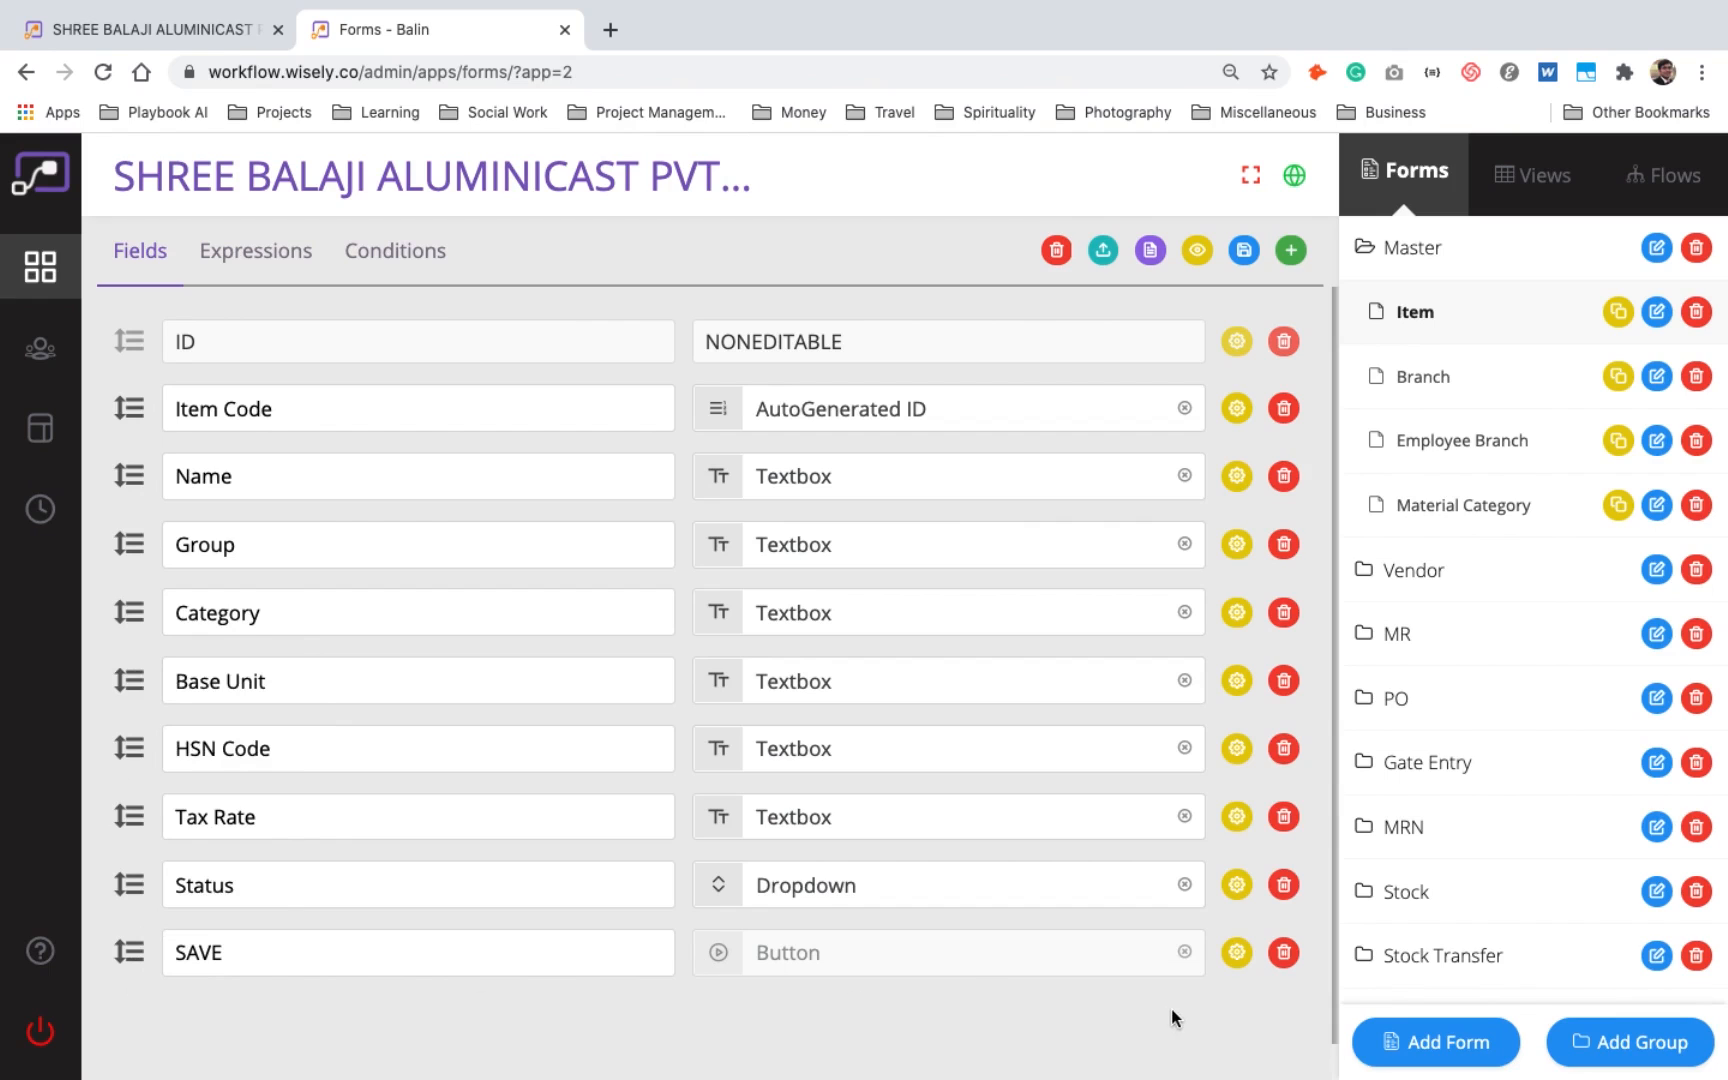
{"action": "left_click", "coordinate": [210, 30]}
{"action": "left_click", "coordinate": [383, 268]}
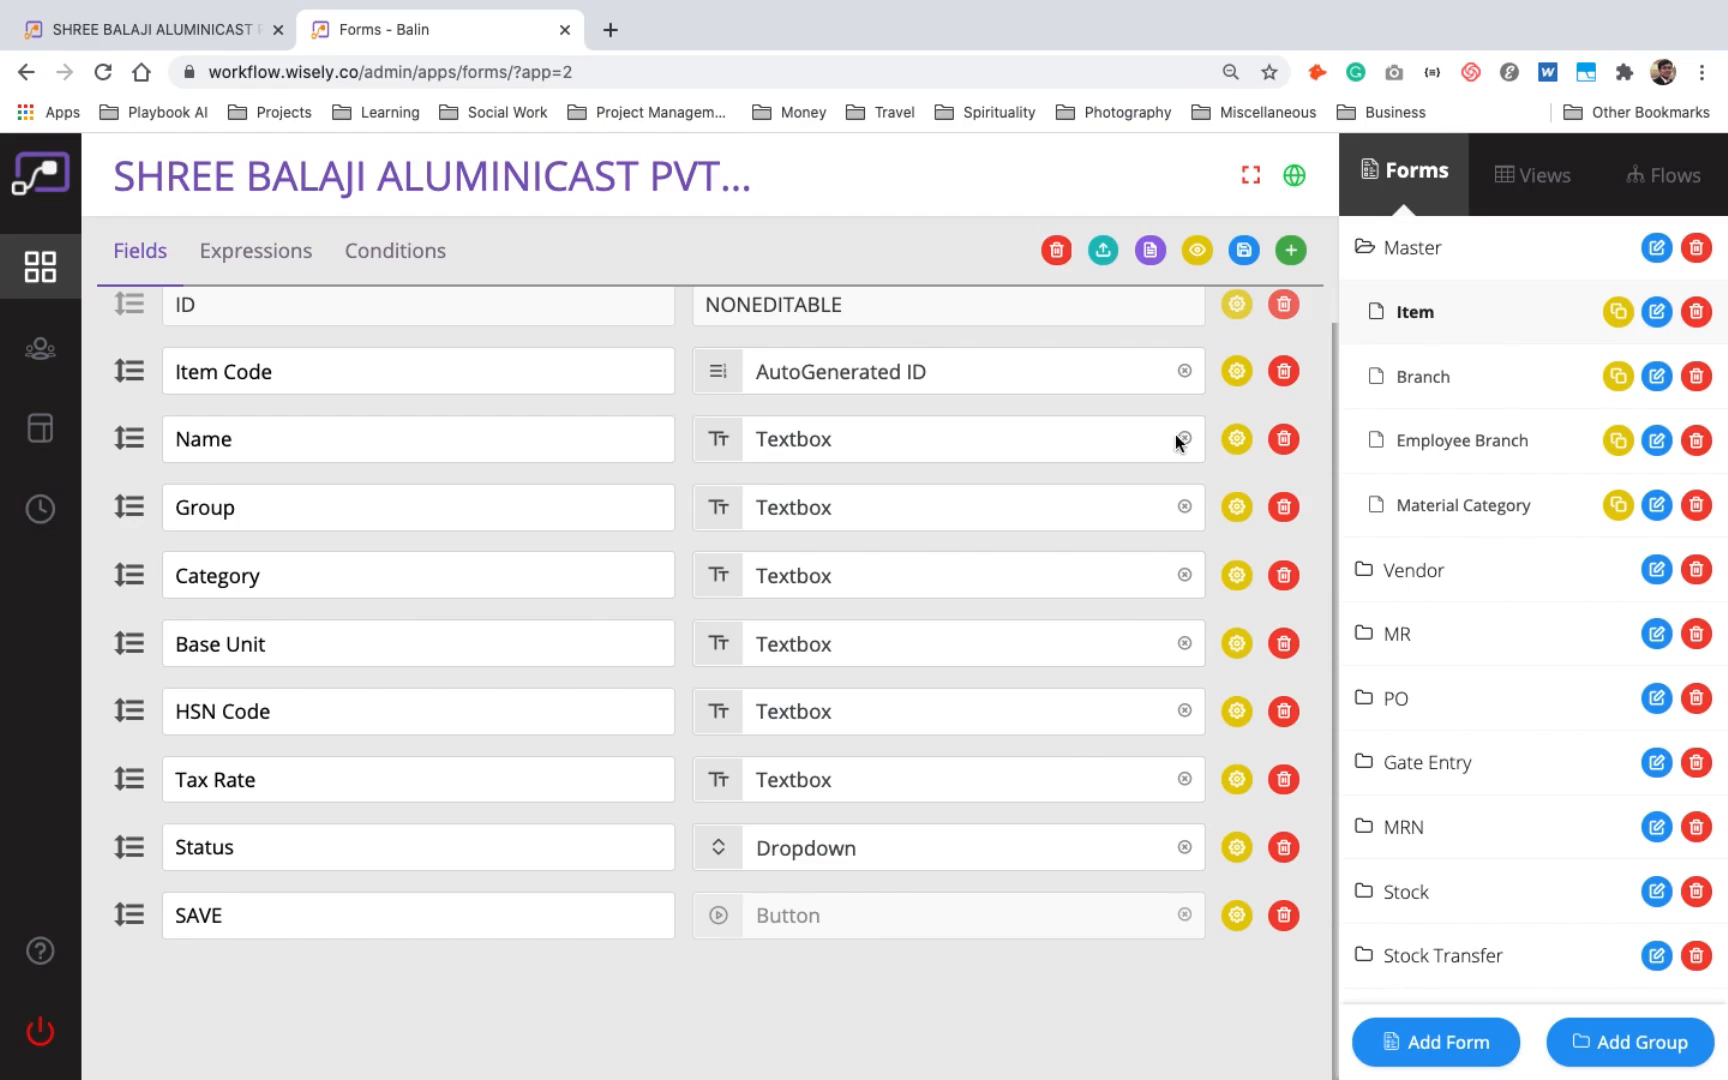
- Add a new field called Name at the end of the Item form in the builder
{"action": "left_click", "coordinate": [1291, 251]}
{"action": "left_click", "coordinate": [459, 918]}
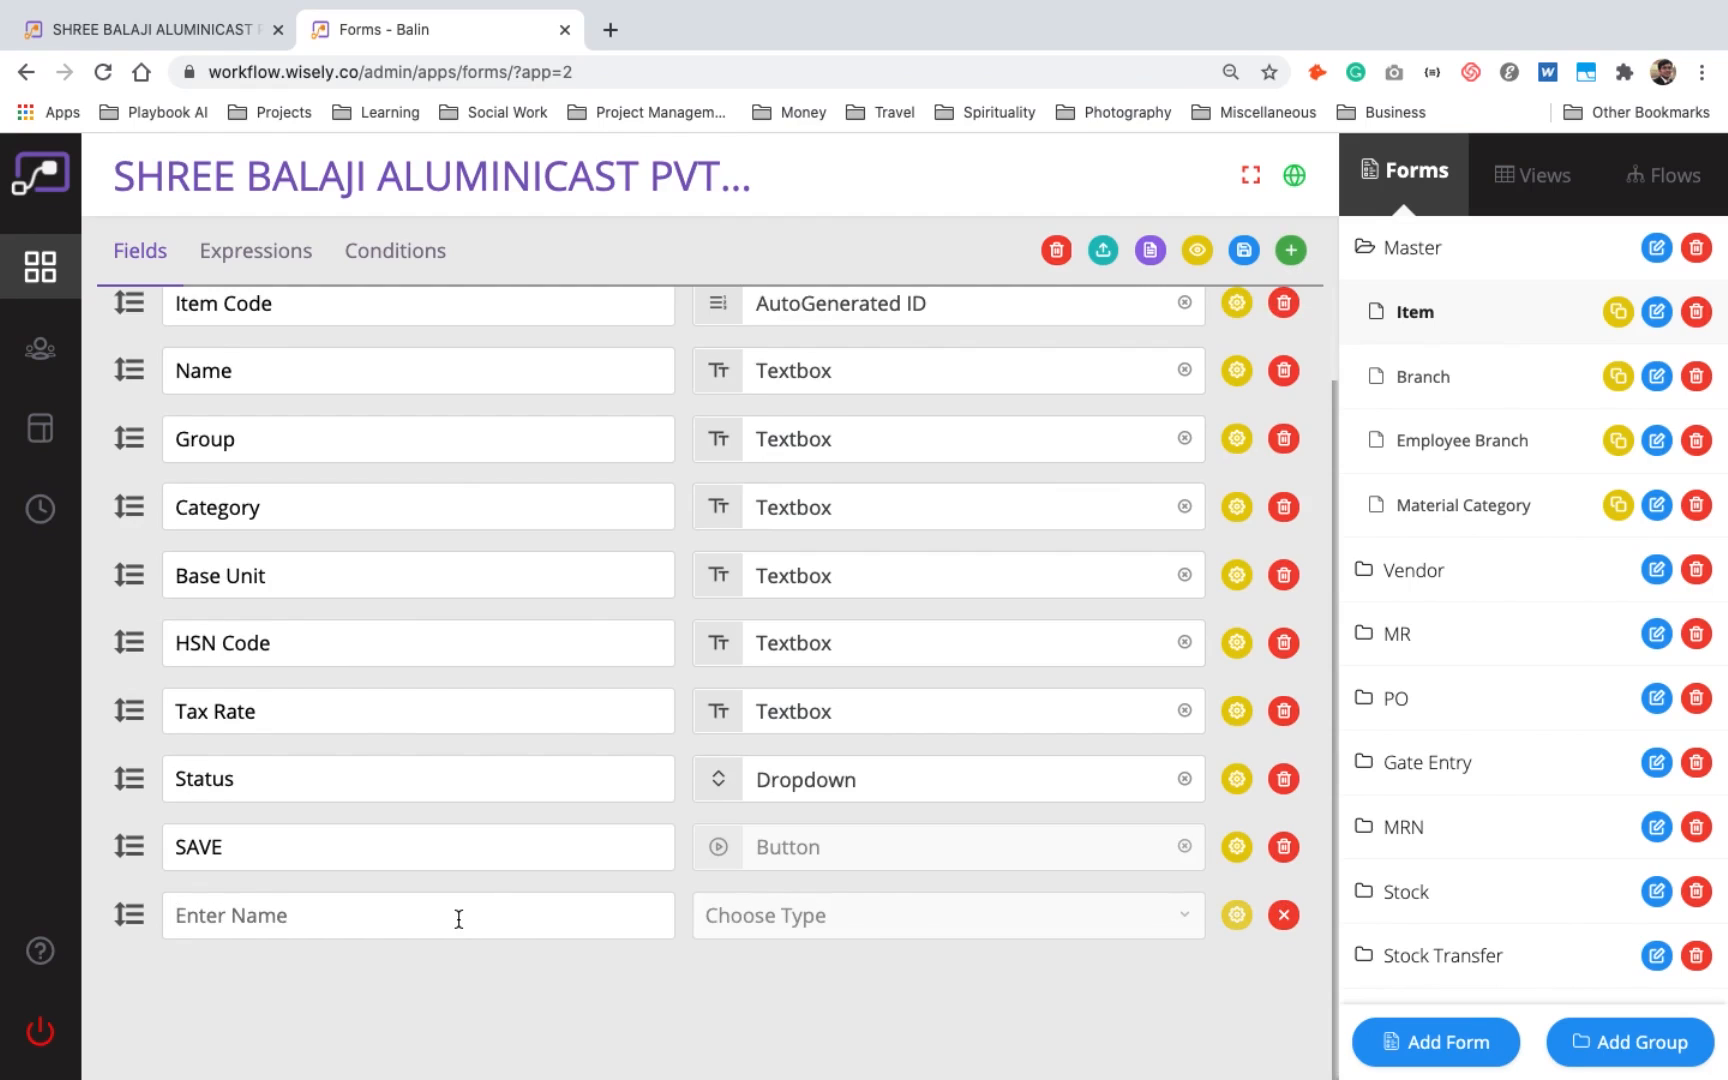
{"action": "type", "text": "Name"}
- Examine the field types available for the new Name field in the Item form
{"action": "left_click", "coordinate": [891, 925]}
{"action": "scroll", "coordinate": [899, 934], "scroll_direction": "up", "scroll_amount": 2}
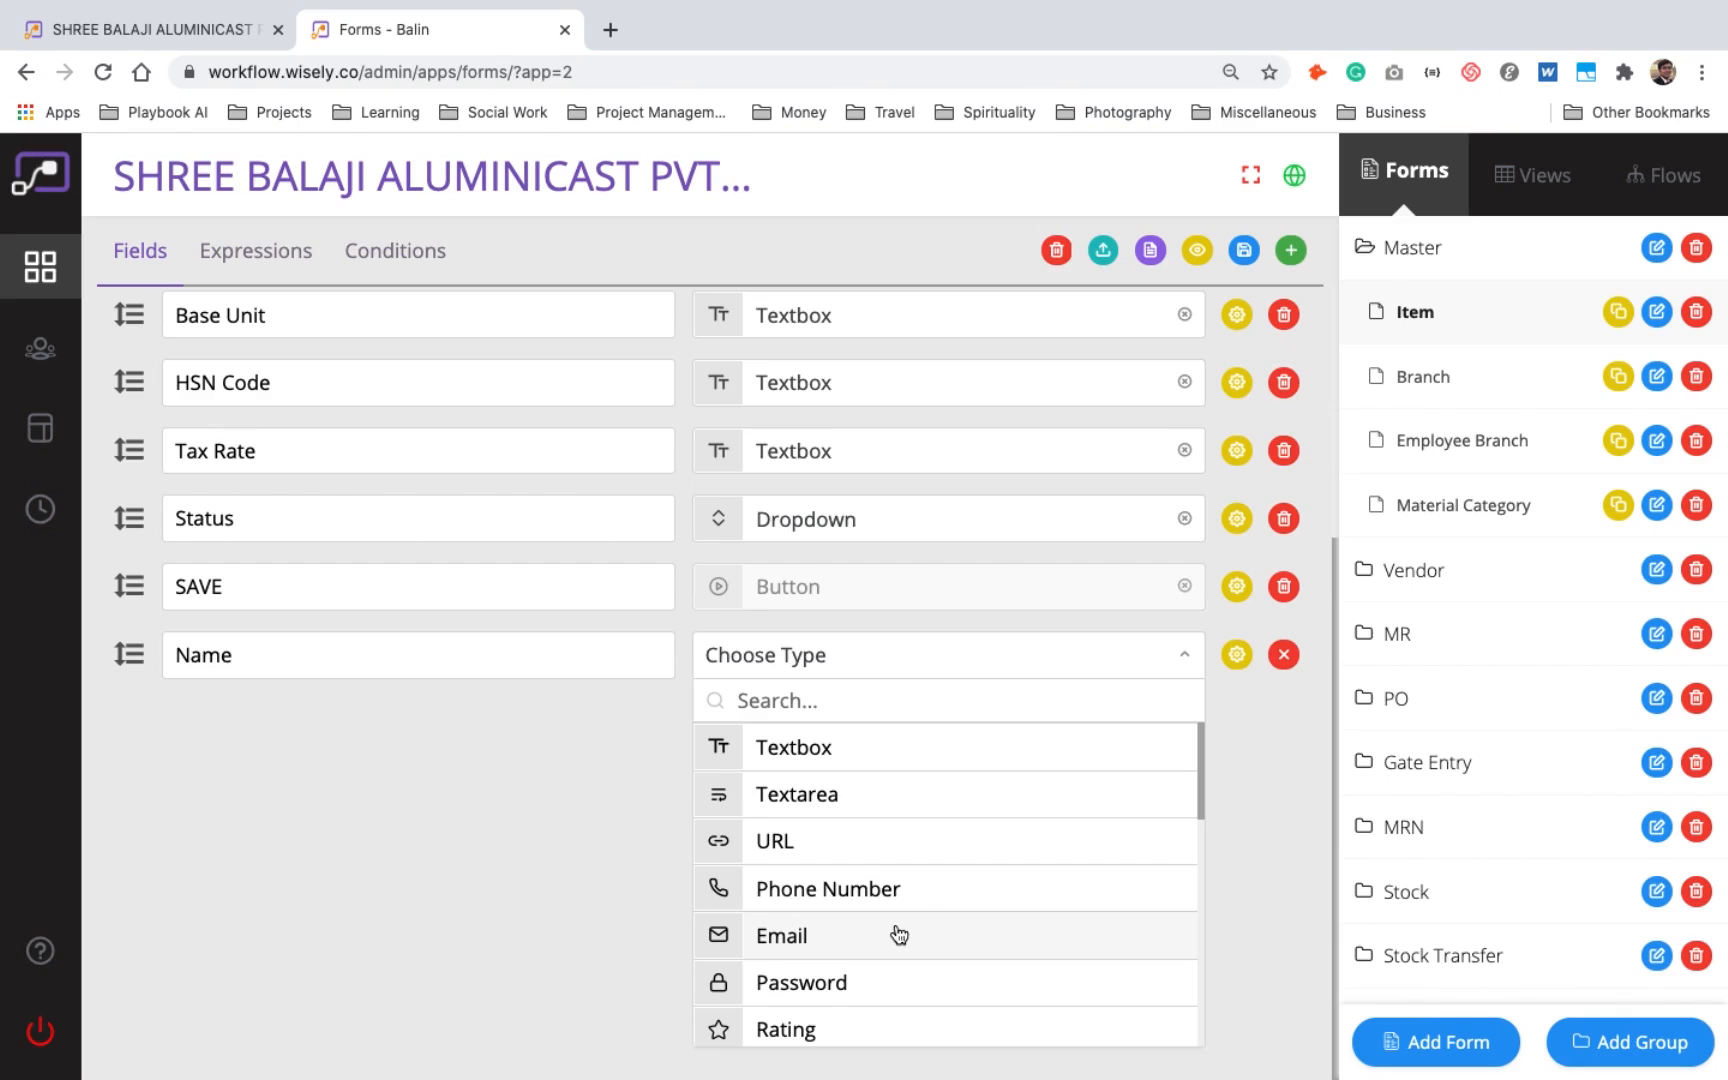
{"action": "scroll", "coordinate": [899, 934], "scroll_direction": "down", "scroll_amount": 1}
{"action": "scroll", "coordinate": [899, 934], "scroll_direction": "down", "scroll_amount": 3}
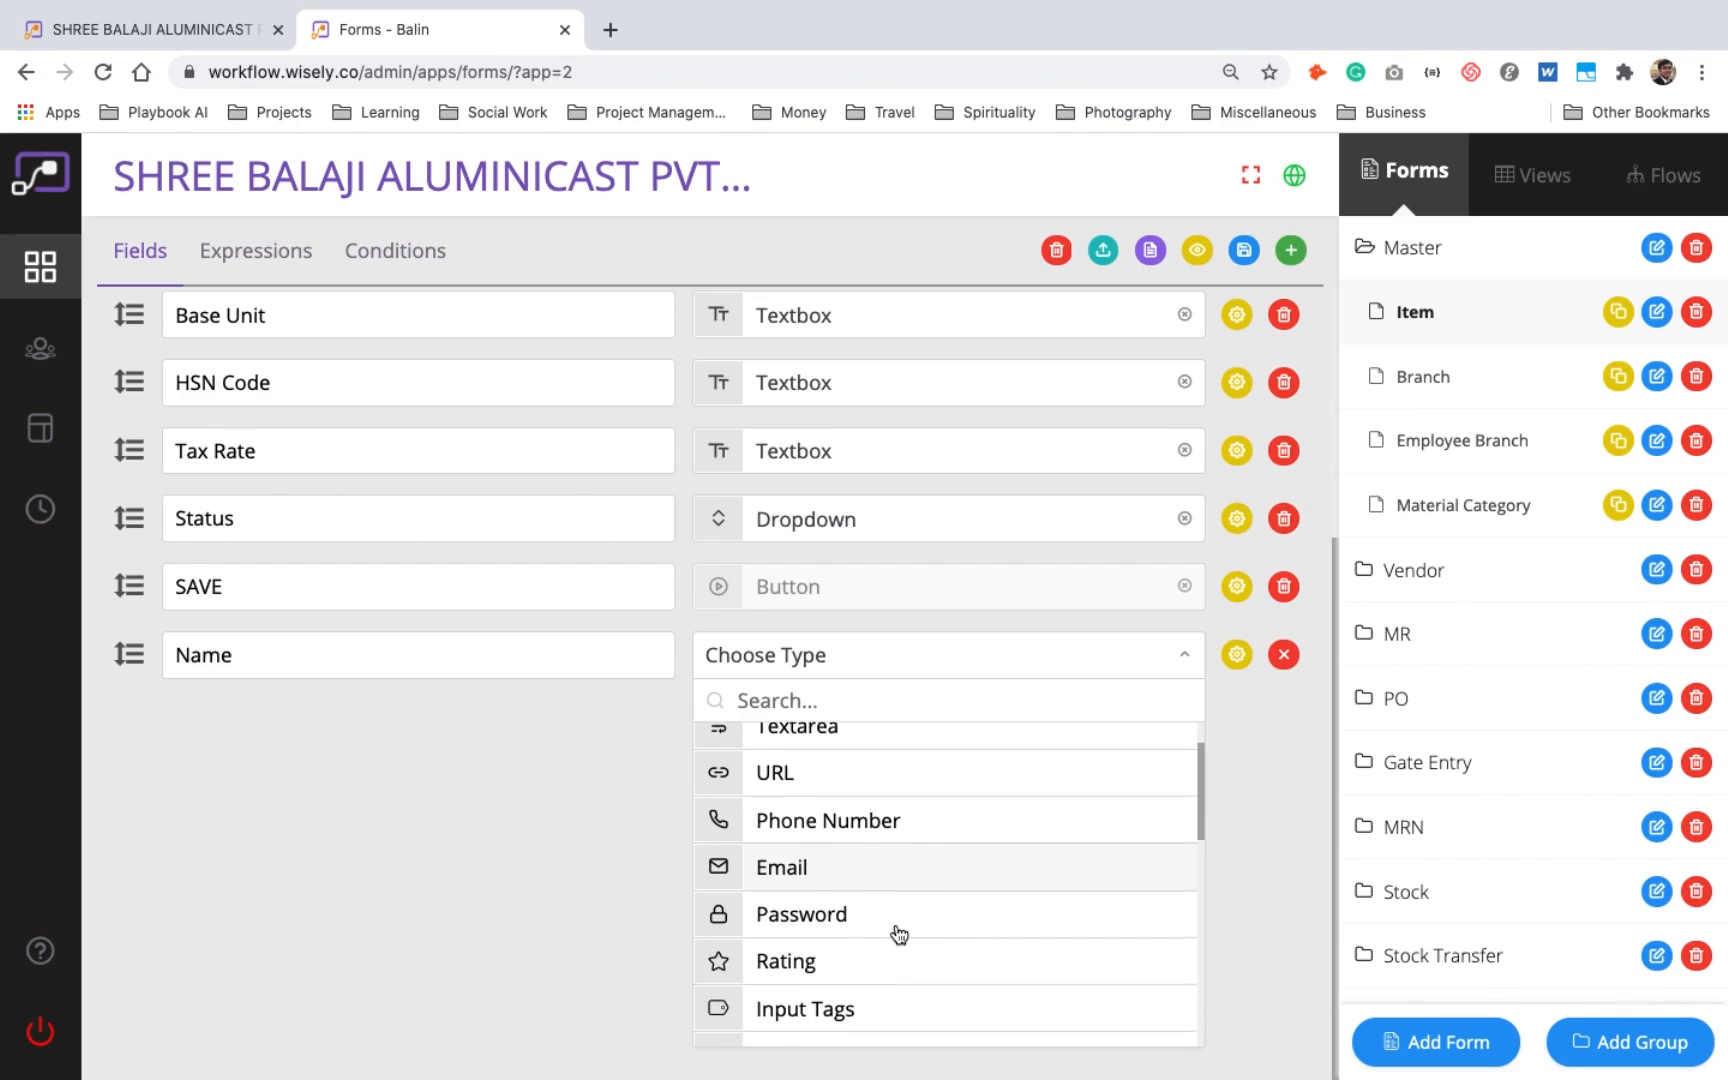
{"action": "scroll", "coordinate": [899, 934], "scroll_direction": "down", "scroll_amount": 12}
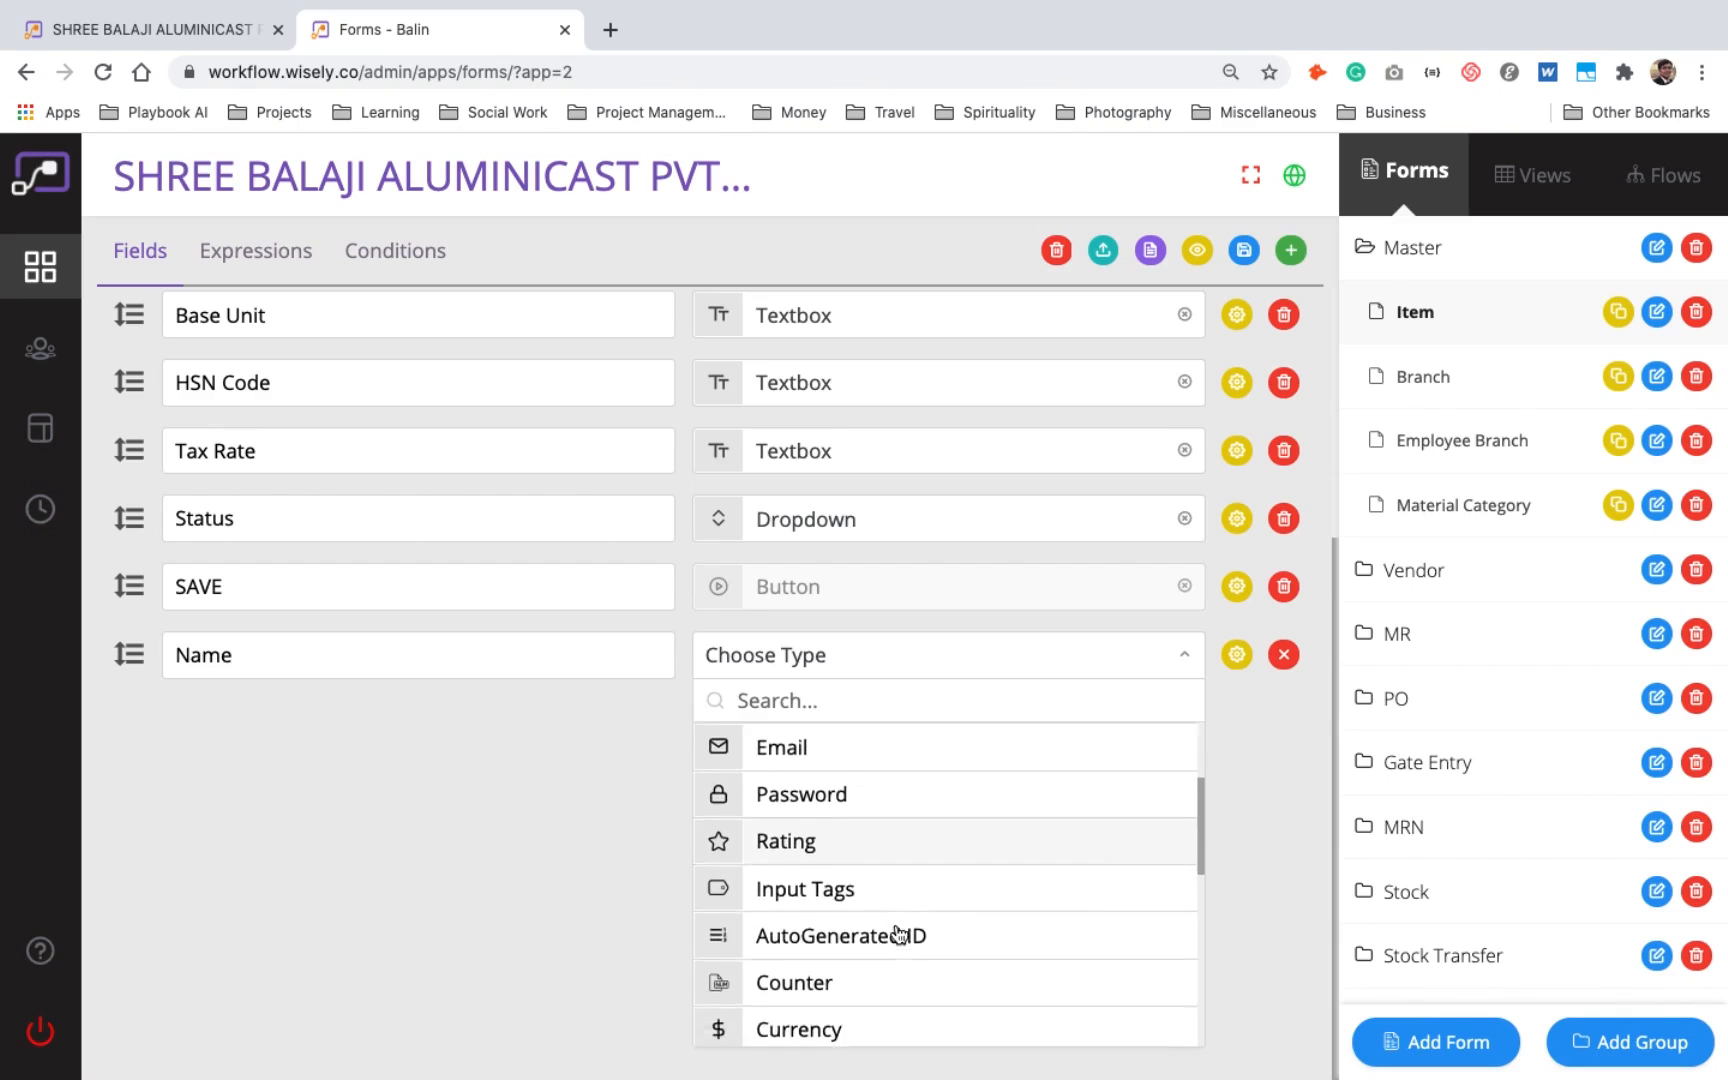
{"action": "scroll", "coordinate": [899, 934], "scroll_direction": "down", "scroll_amount": 5}
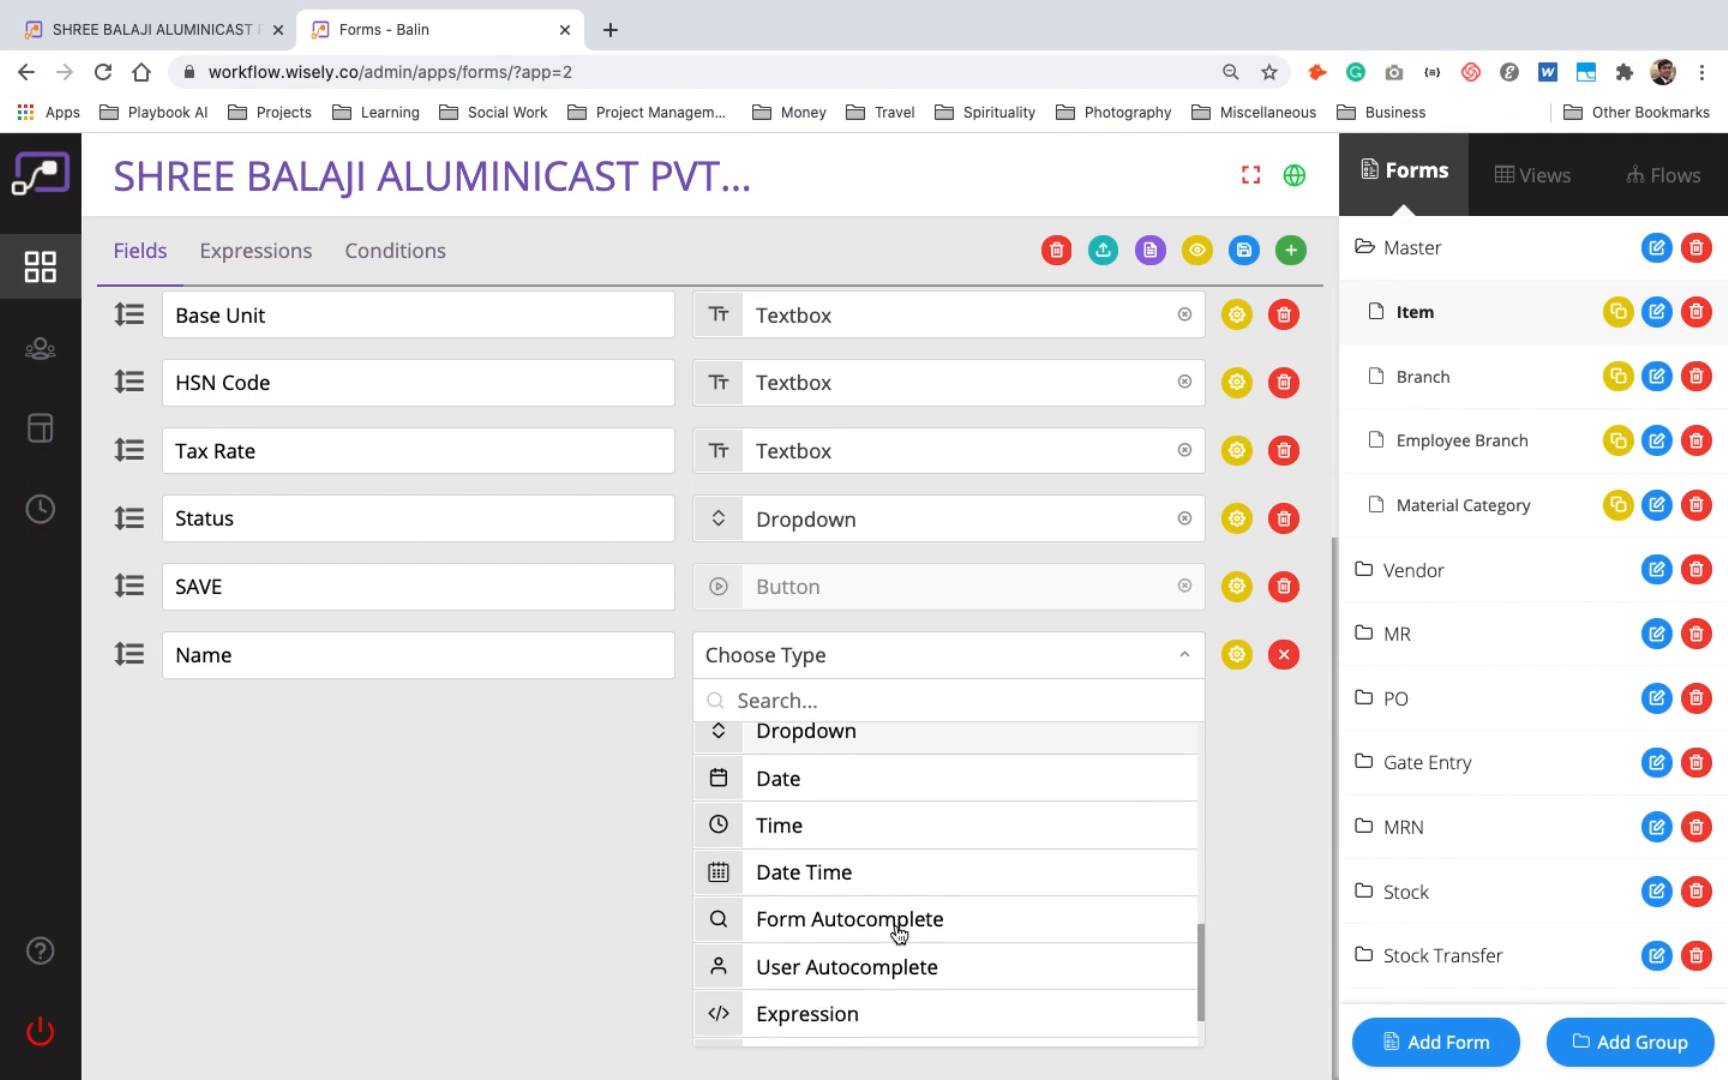
{"action": "scroll", "coordinate": [899, 934], "scroll_direction": "up", "scroll_amount": 15}
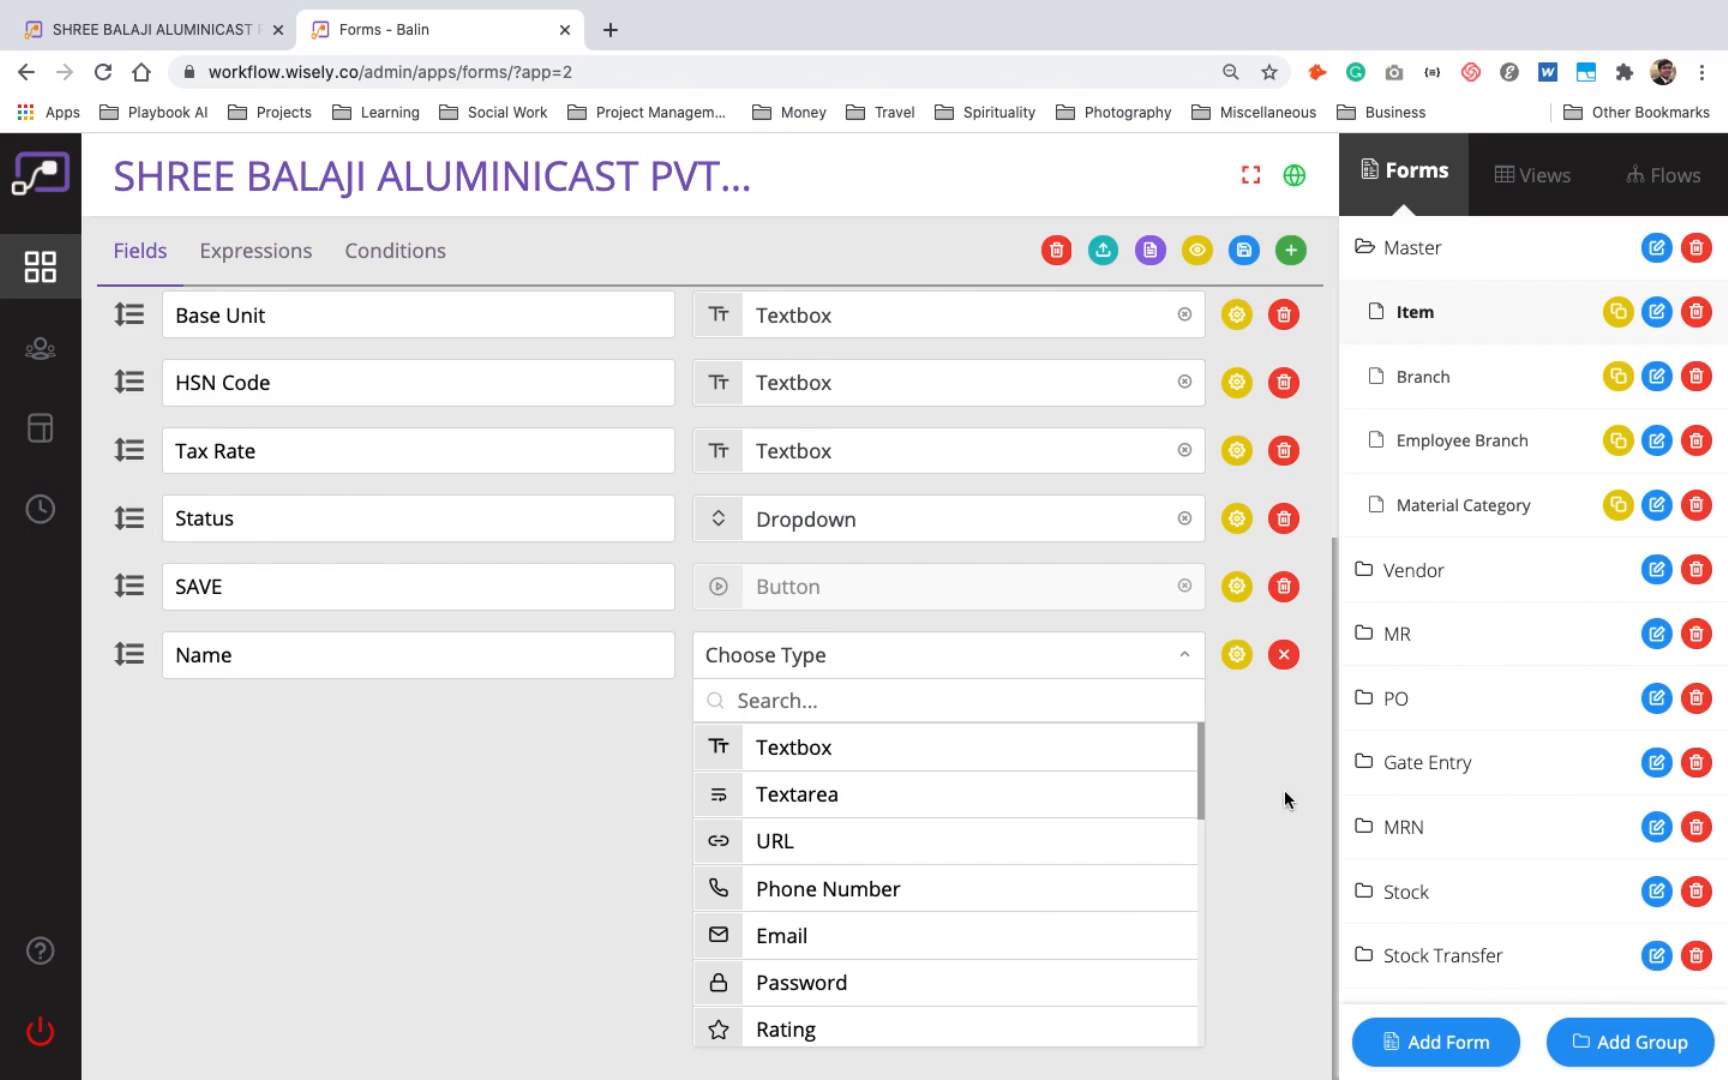
{"action": "scroll", "coordinate": [1287, 800], "scroll_direction": "up", "scroll_amount": 3}
- Compare the running item list with the Item form definition and view the blank form for adding an item
{"action": "left_click", "coordinate": [140, 29]}
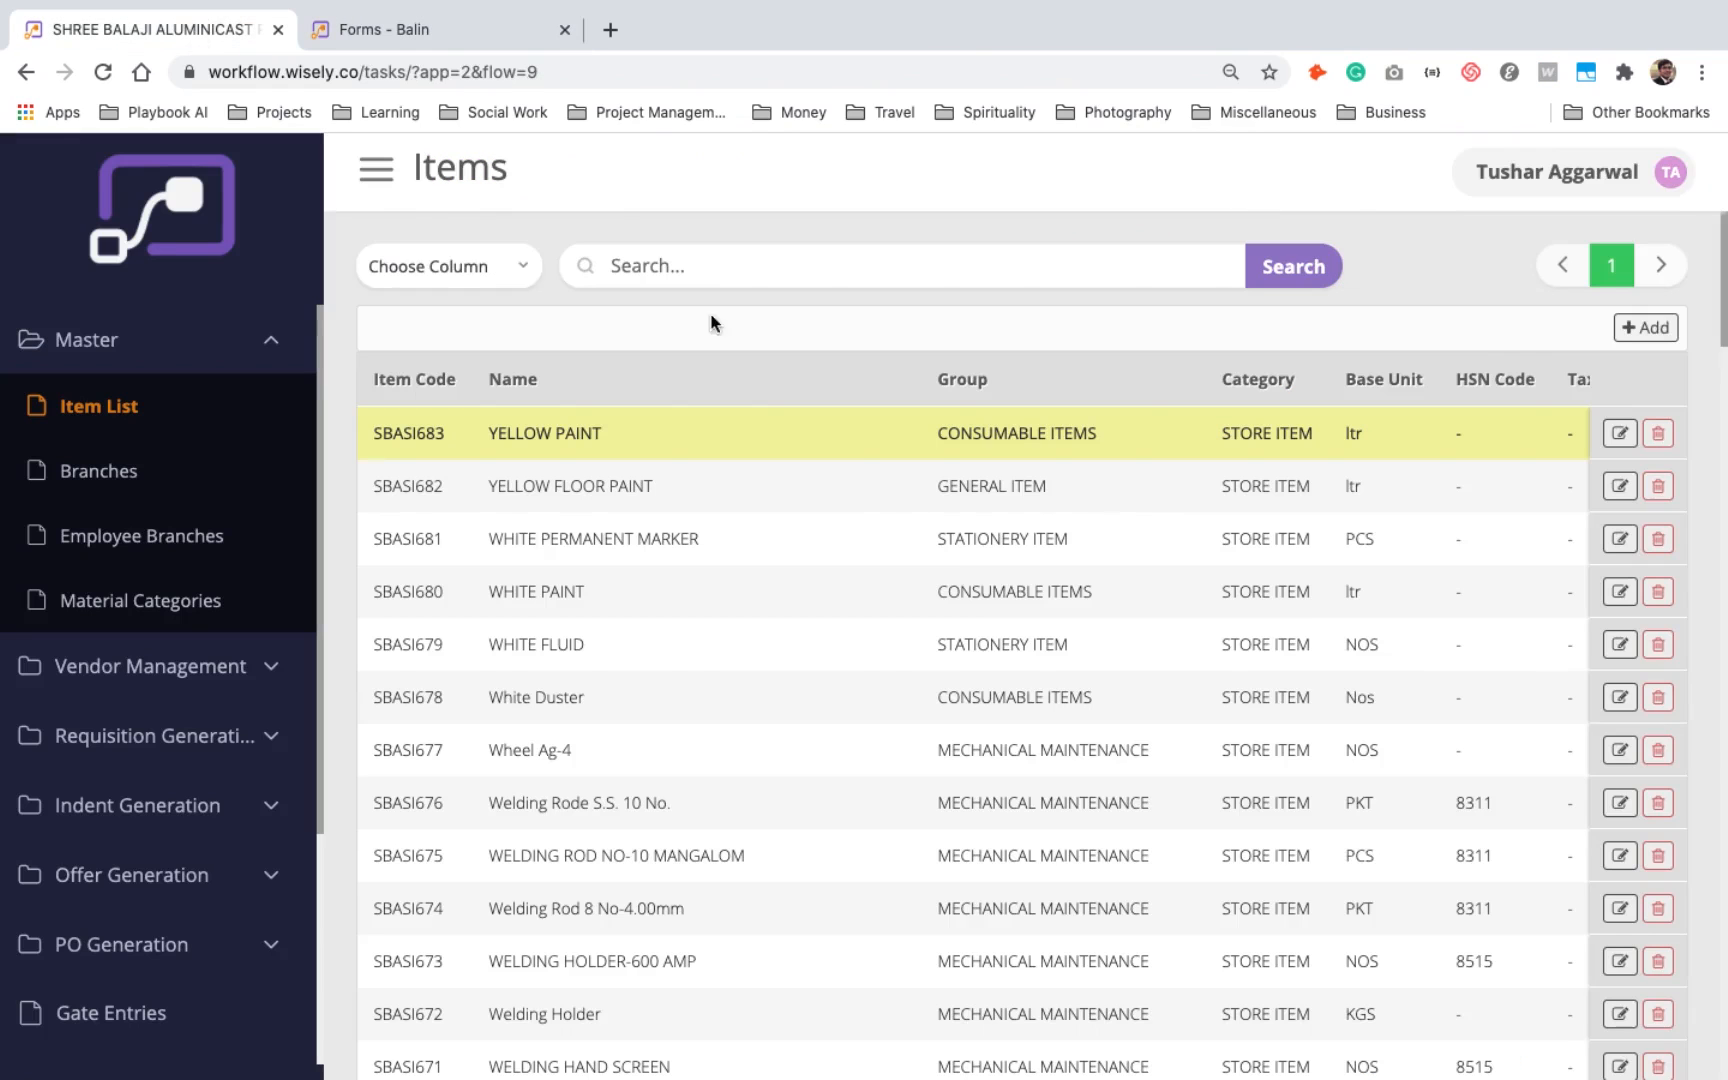
{"action": "scroll", "coordinate": [1008, 620], "scroll_direction": "down", "scroll_amount": 2}
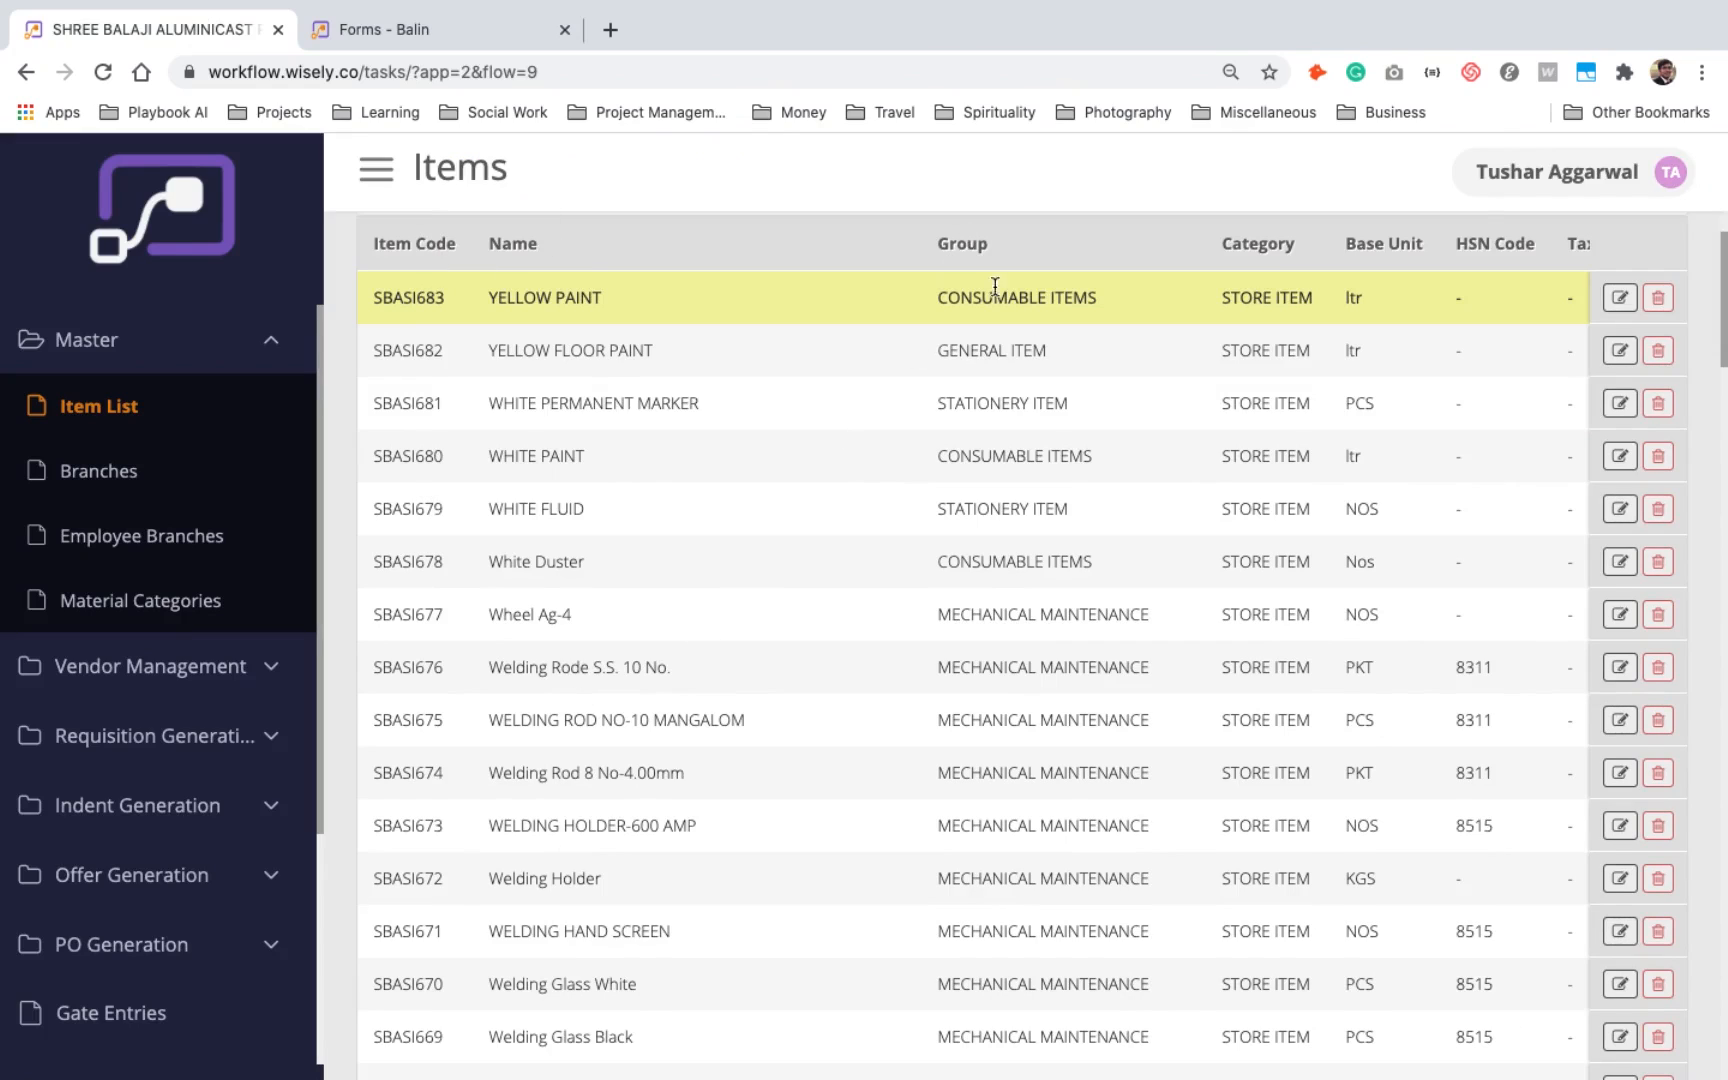
{"action": "left_click", "coordinate": [425, 32]}
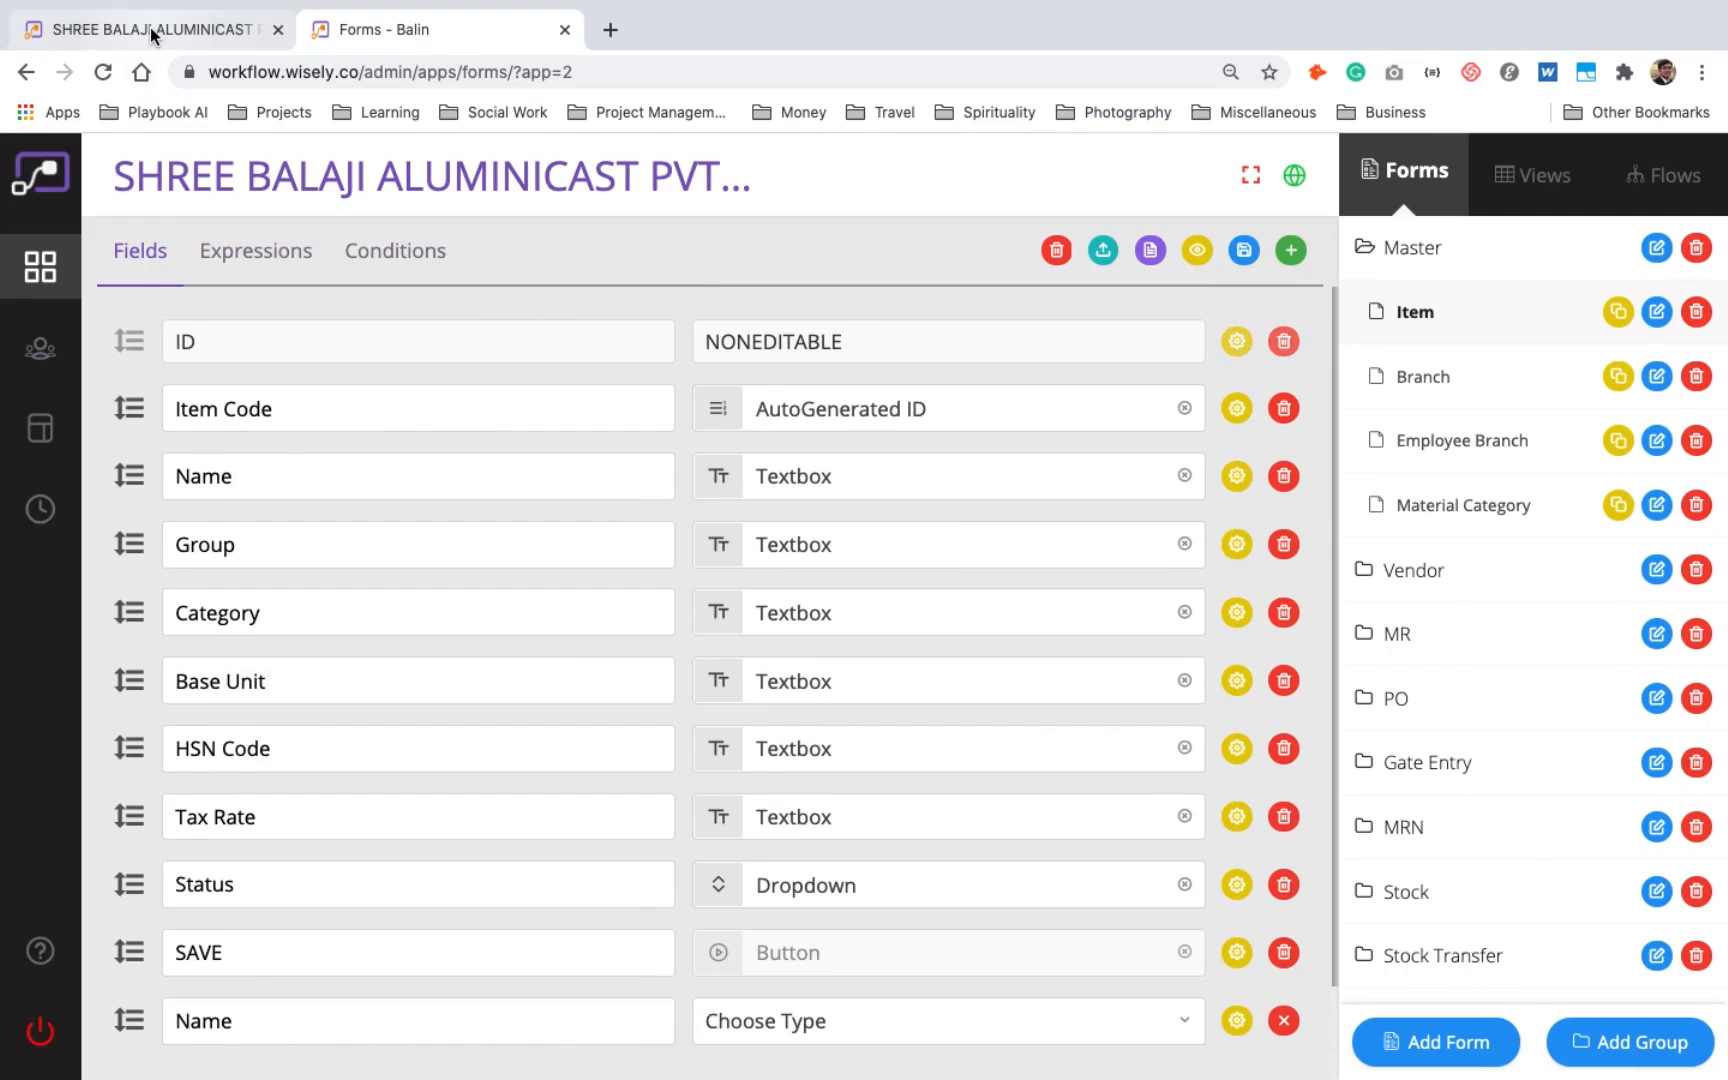
{"action": "left_click", "coordinate": [153, 35]}
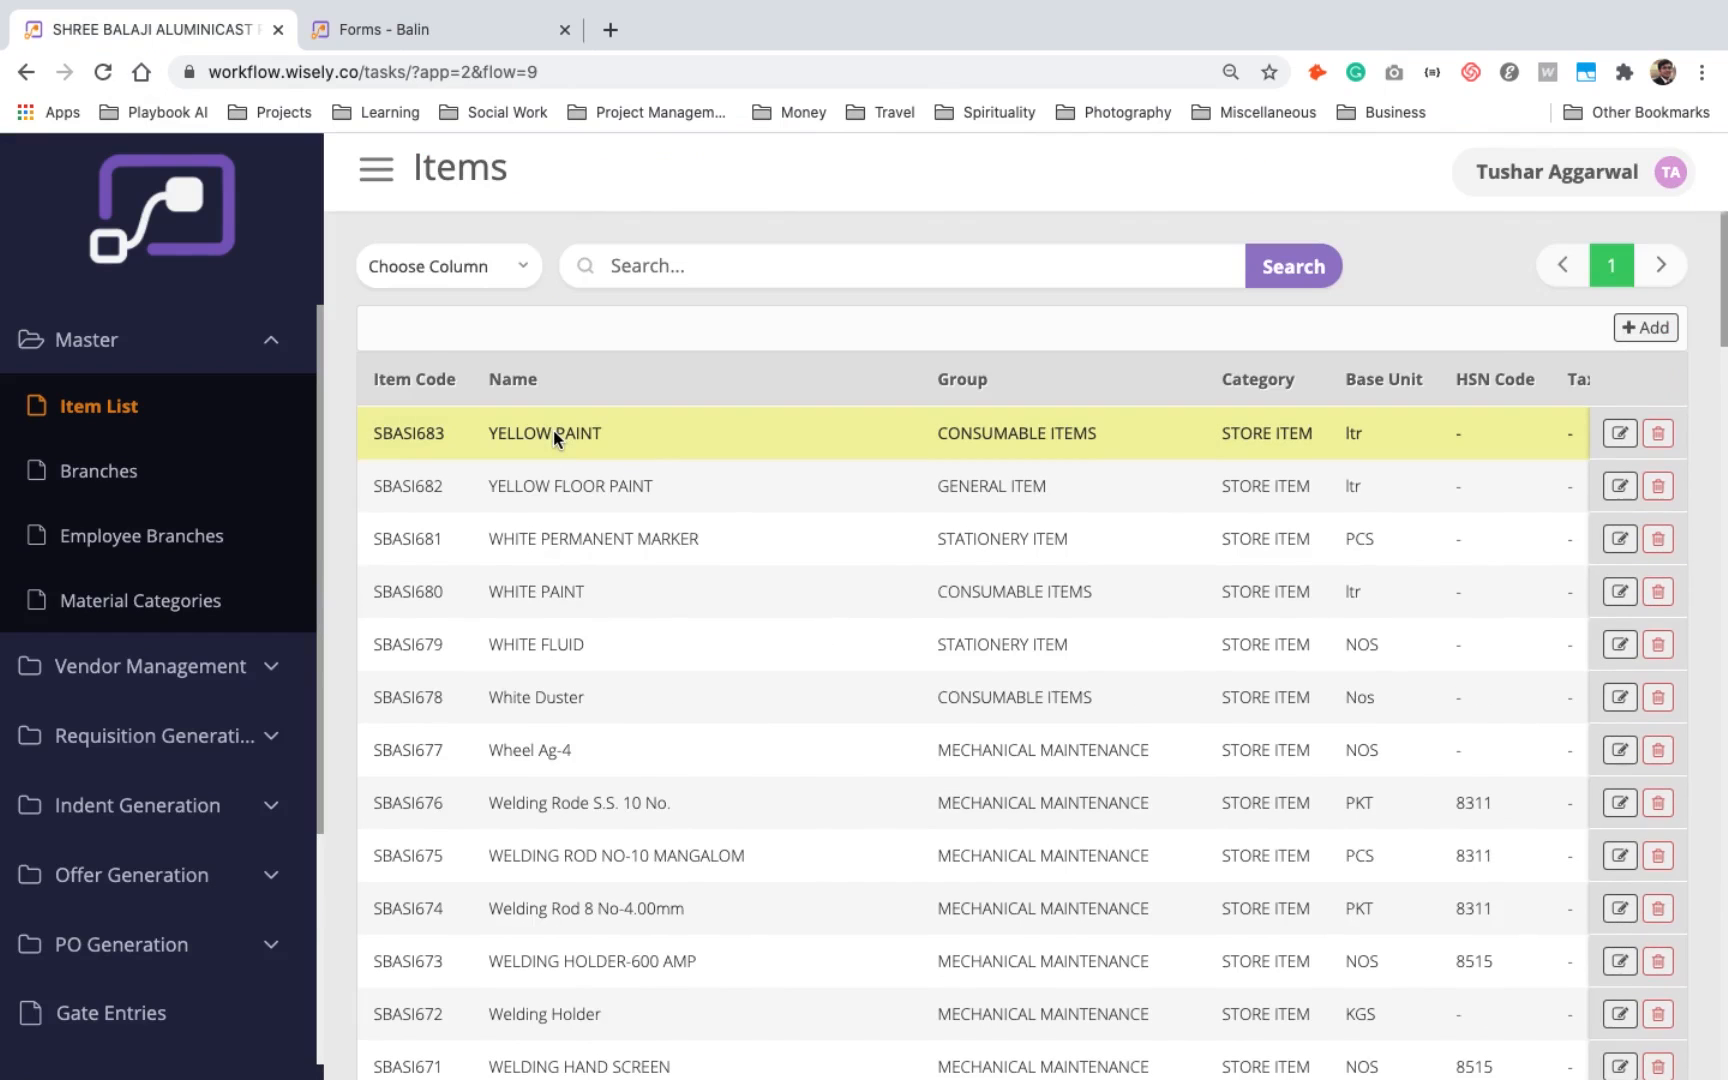
{"action": "left_click", "coordinate": [1640, 329]}
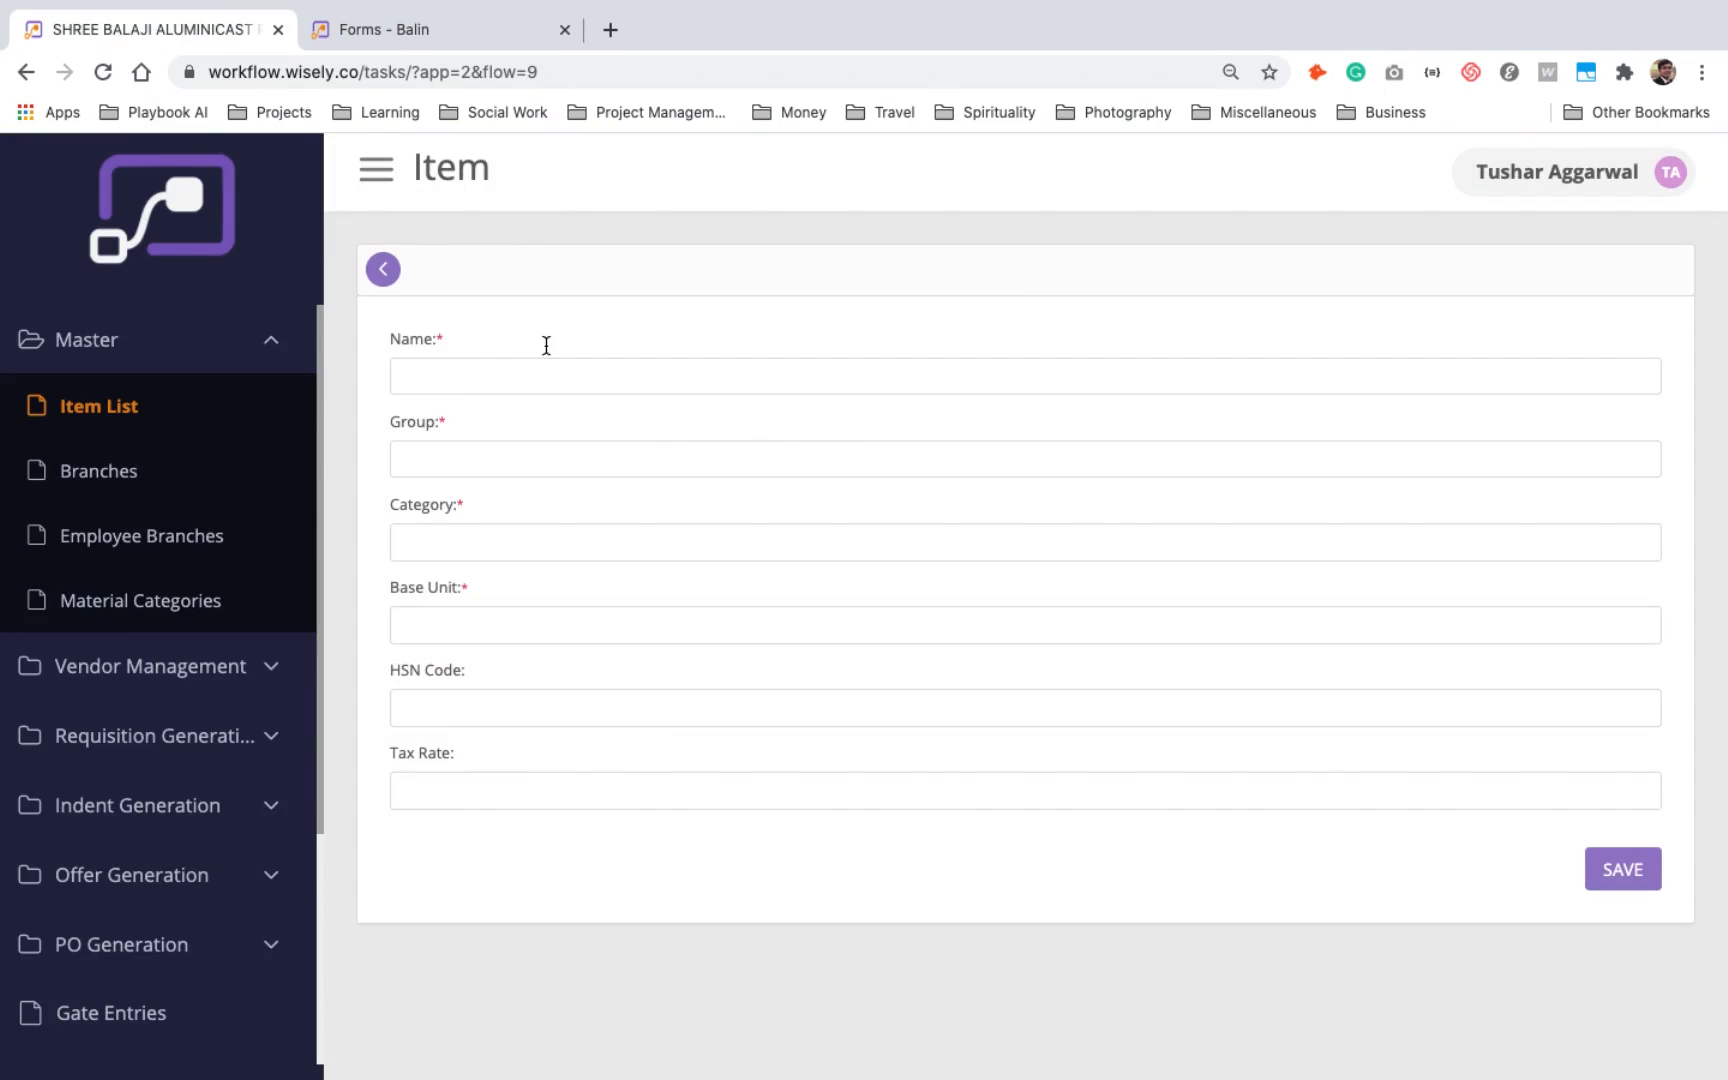
{"action": "left_click", "coordinate": [385, 269]}
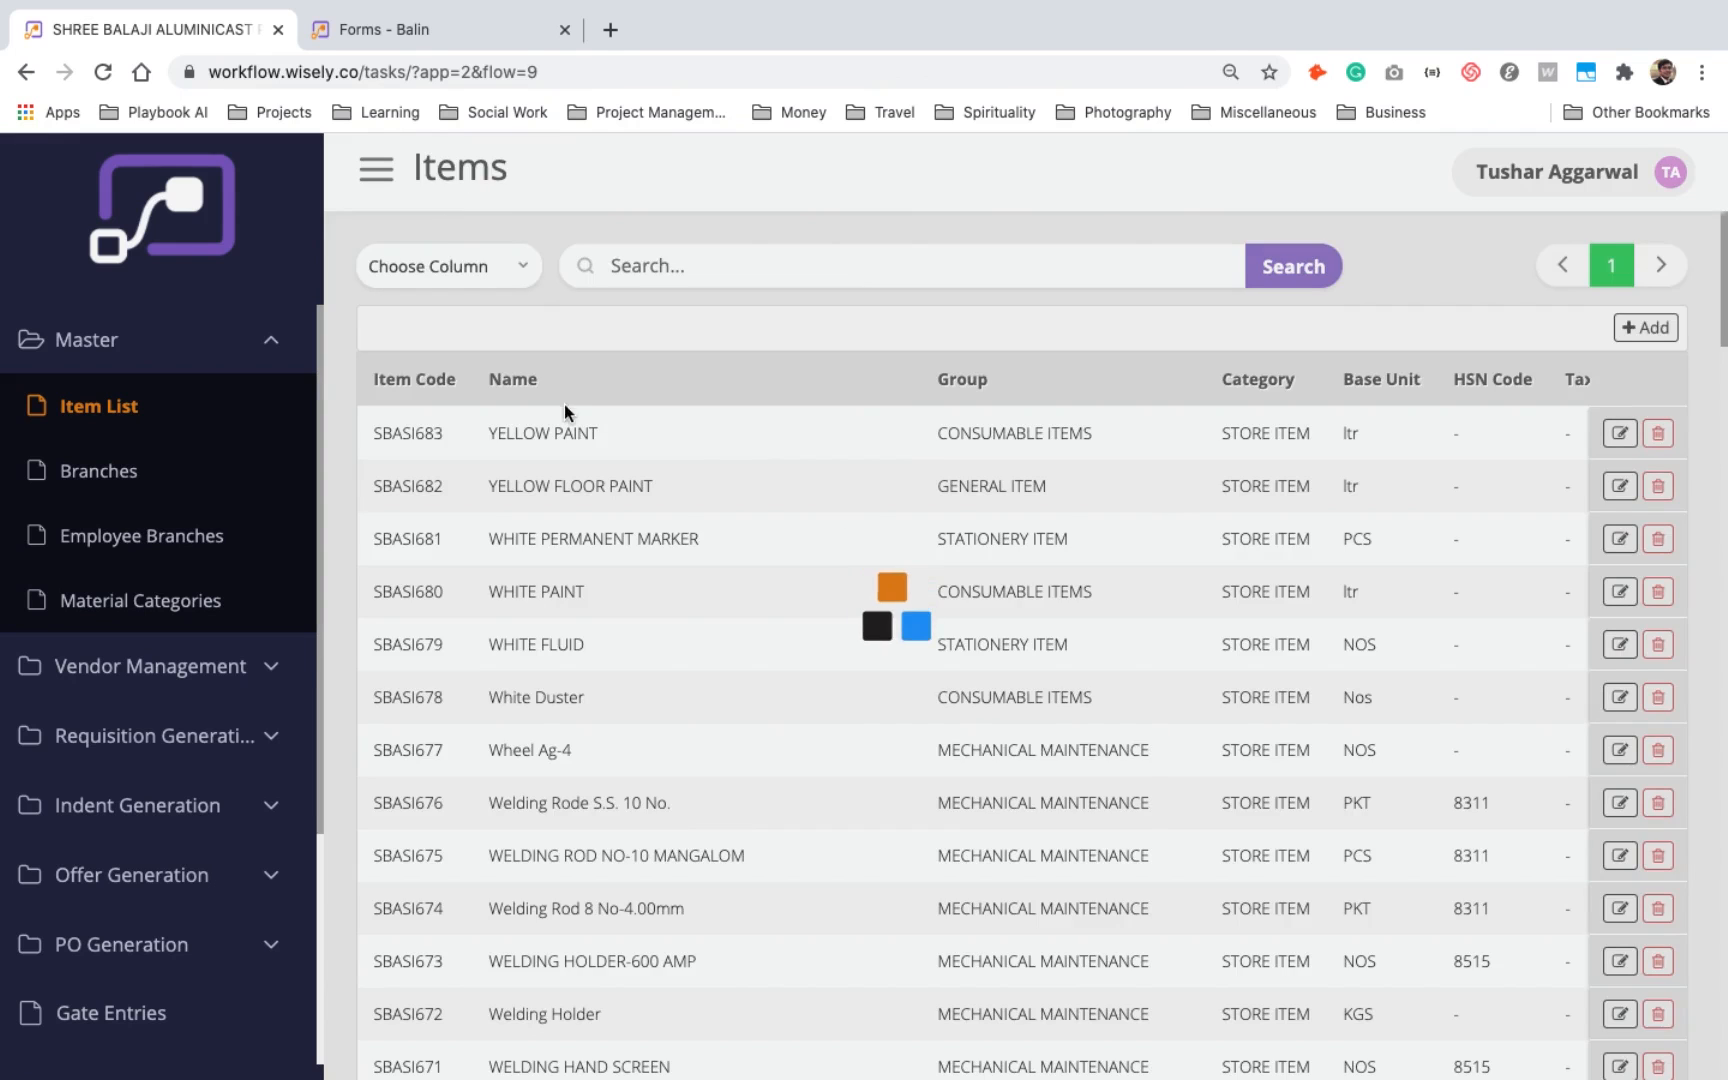
{"action": "scroll", "coordinate": [1549, 781], "scroll_direction": "down", "scroll_amount": 5}
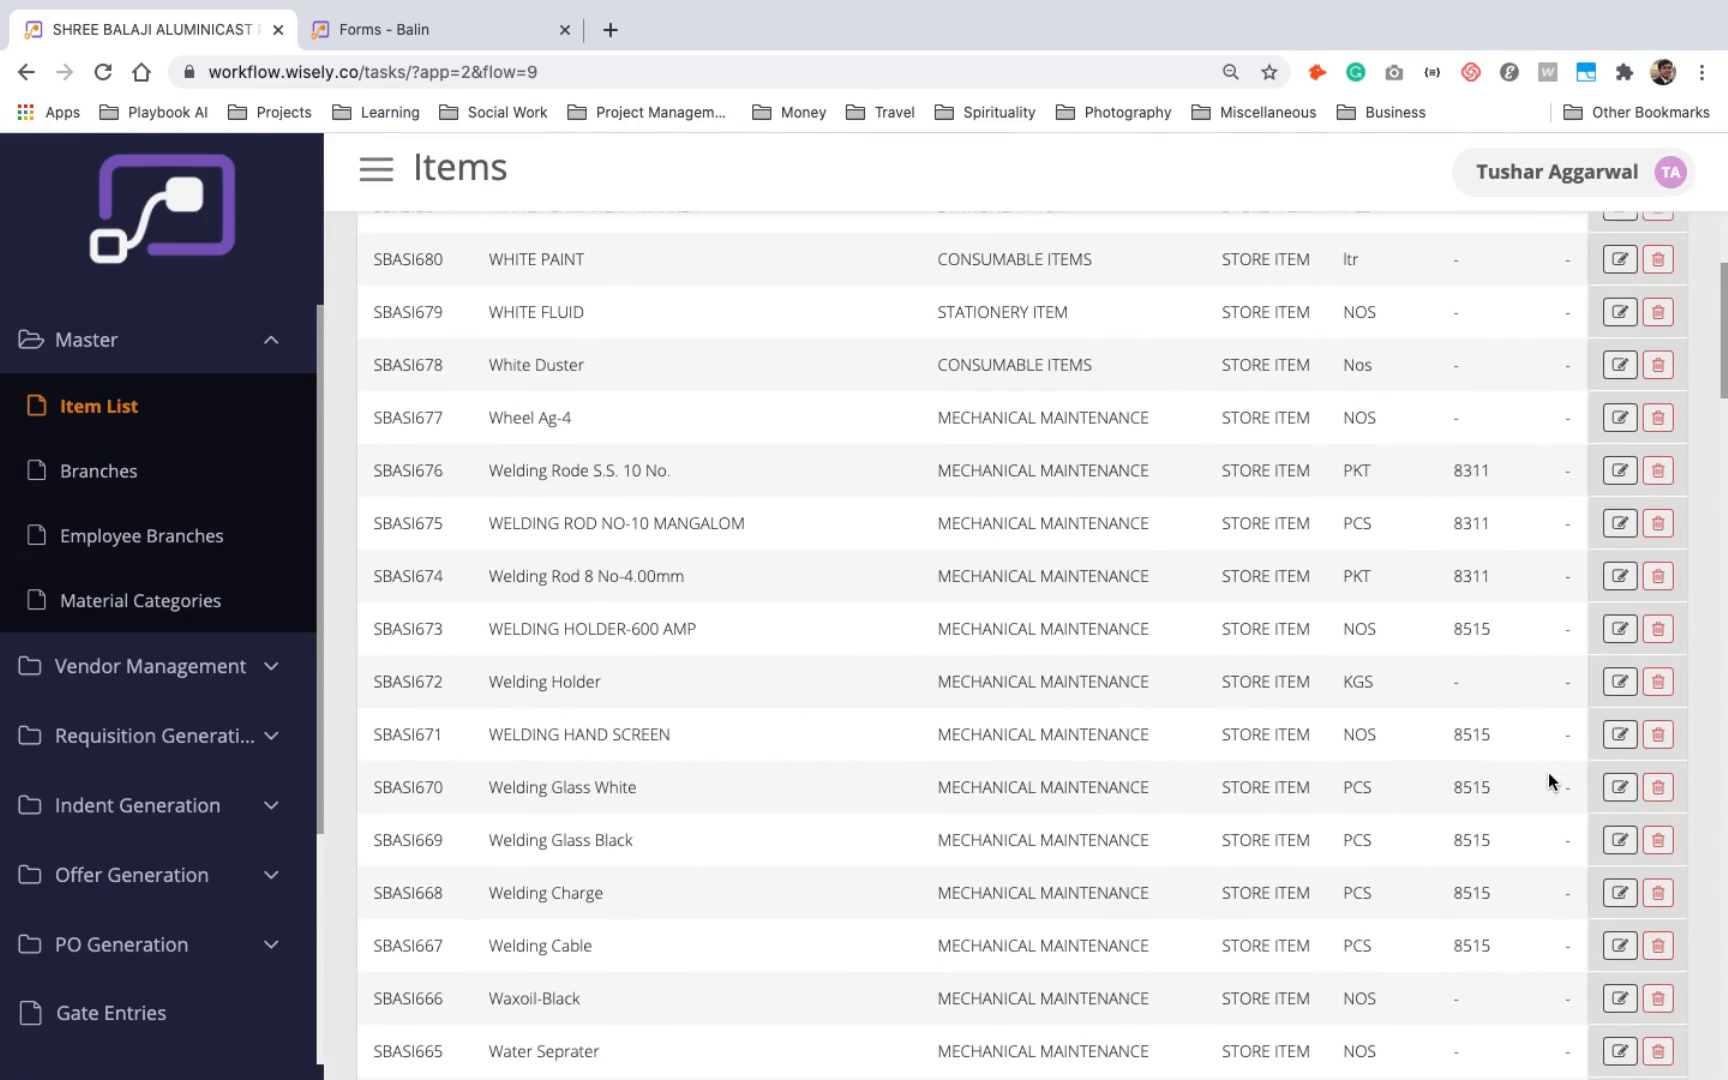
{"action": "scroll", "coordinate": [1548, 772], "scroll_direction": "up", "scroll_amount": 5}
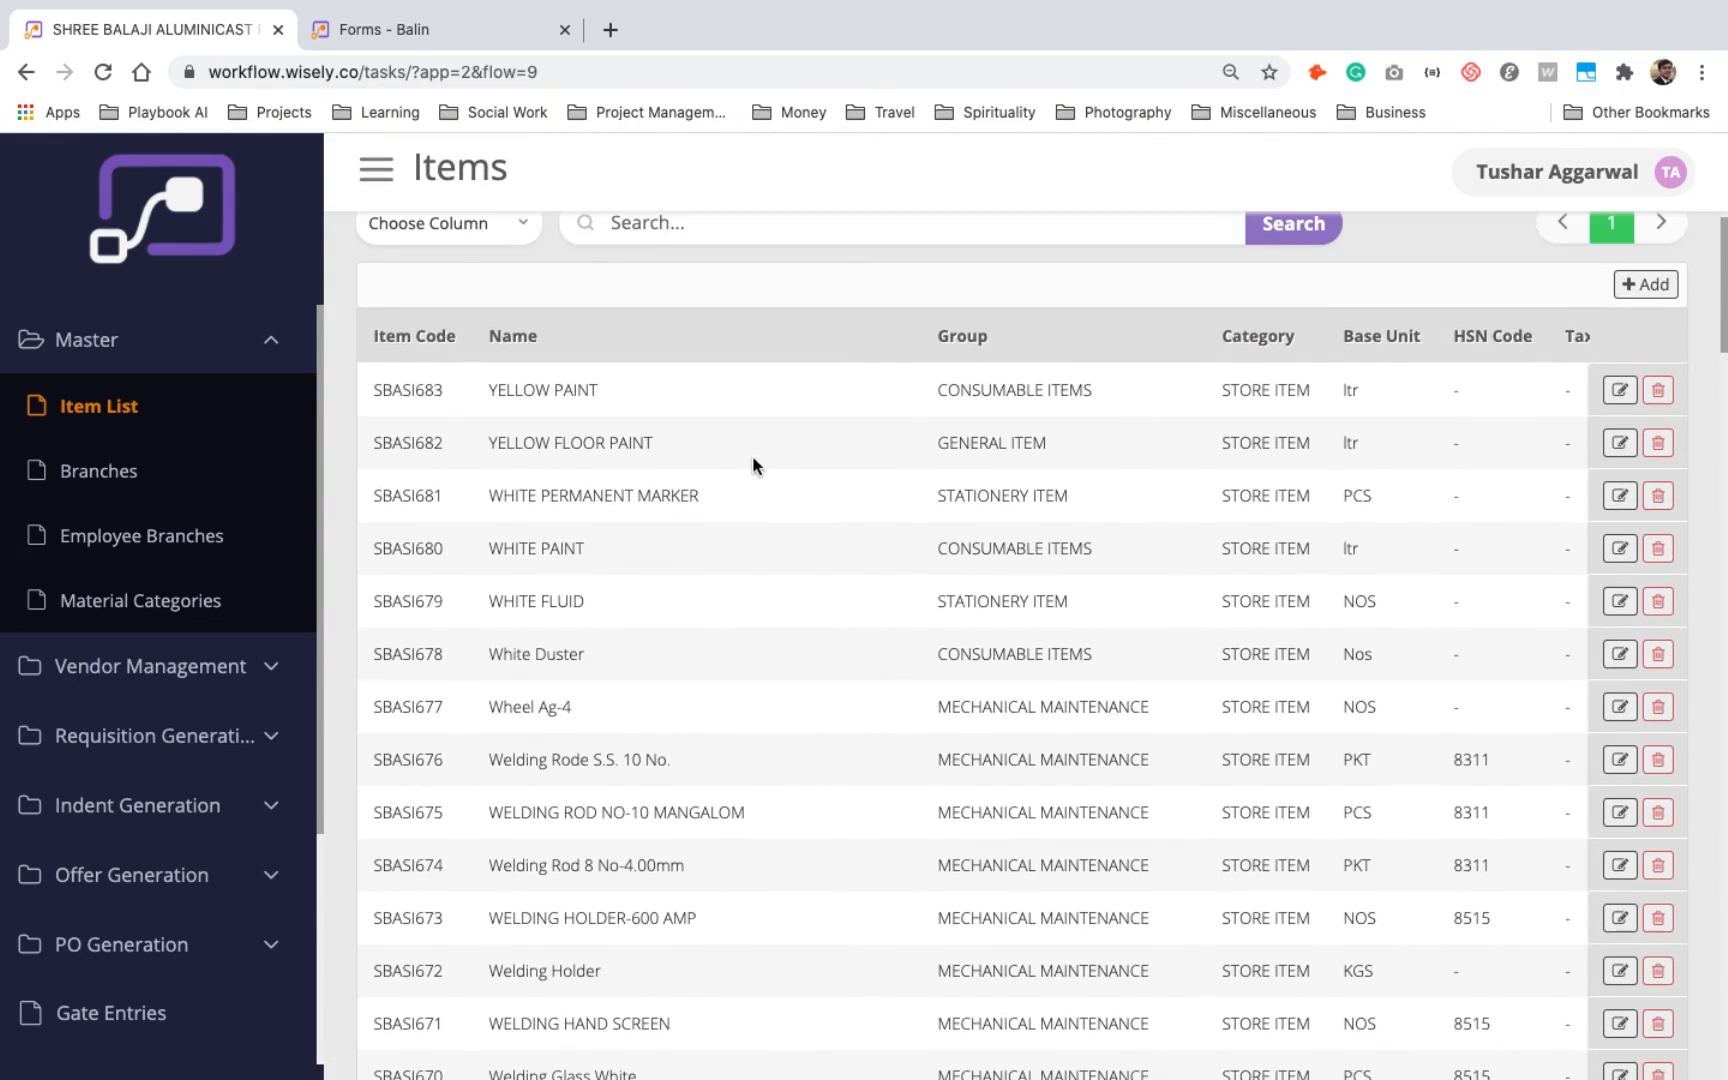
- Review the columns defined in the Items view and compare them with those in the item list, through Tax Rate
{"action": "left_click", "coordinate": [479, 26]}
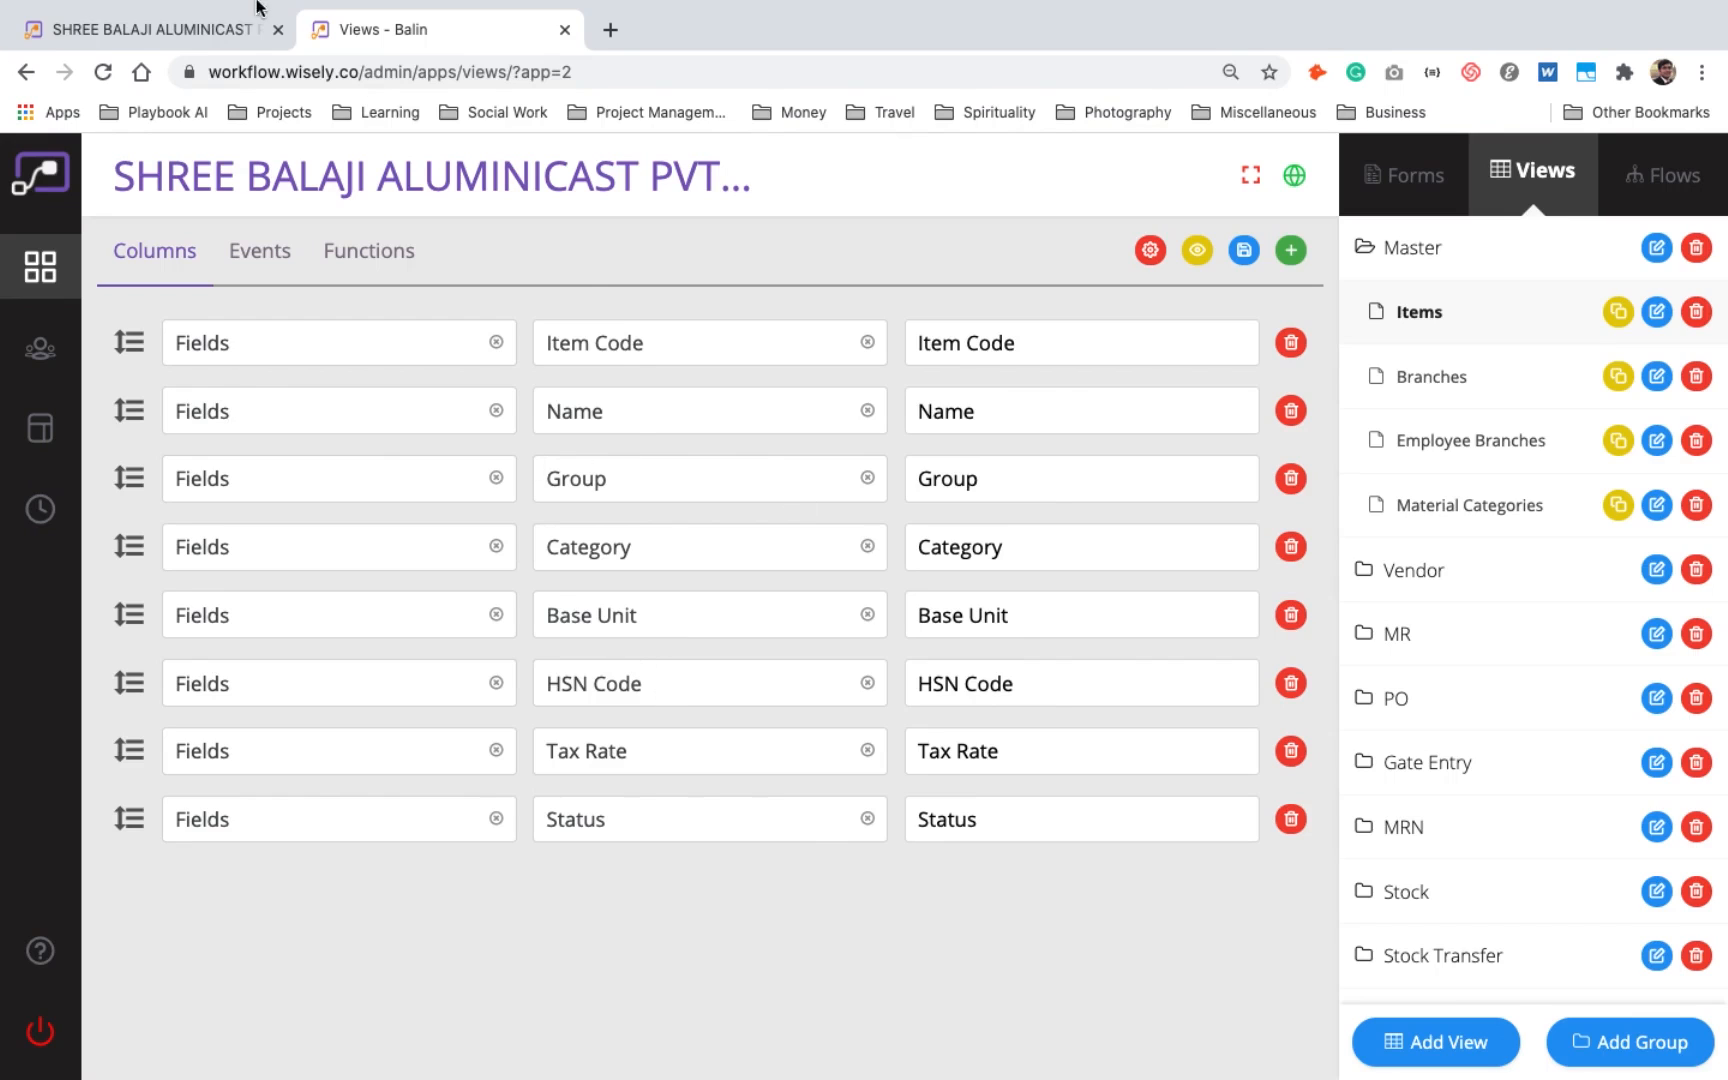
{"action": "left_click", "coordinate": [222, 34]}
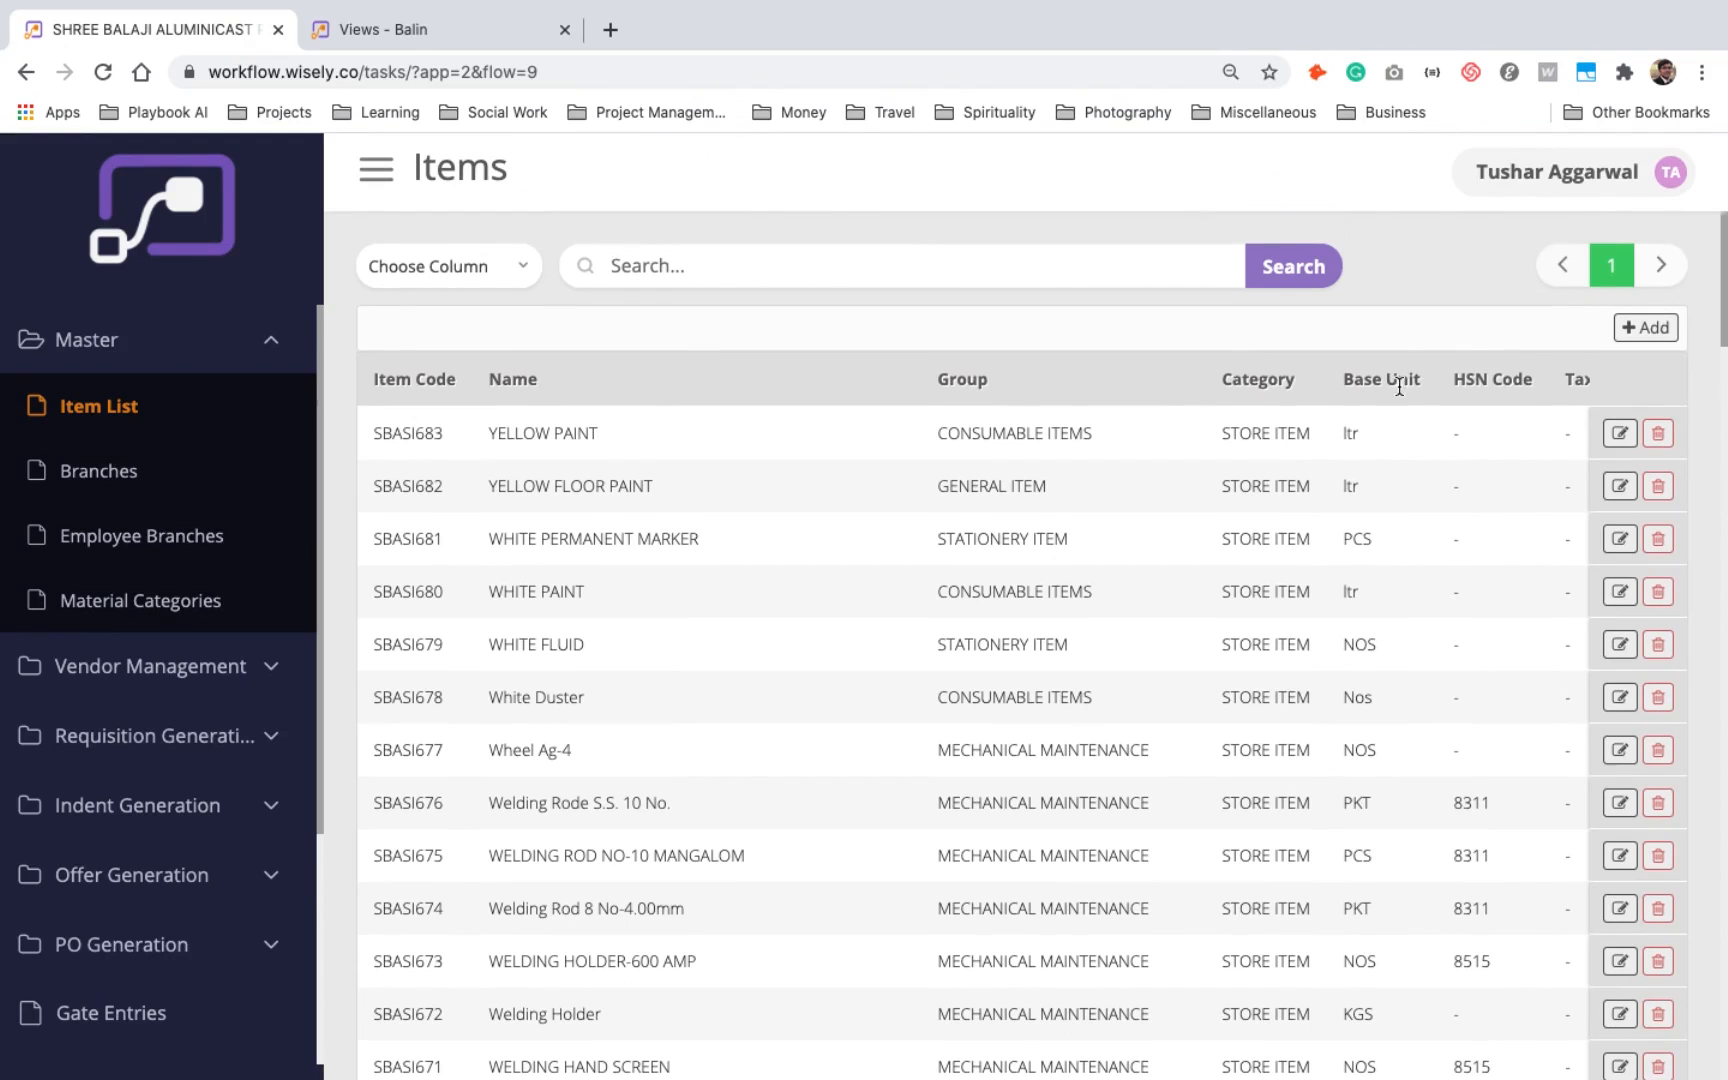
{"action": "scroll", "coordinate": [1476, 394], "scroll_direction": "right", "scroll_amount": 2}
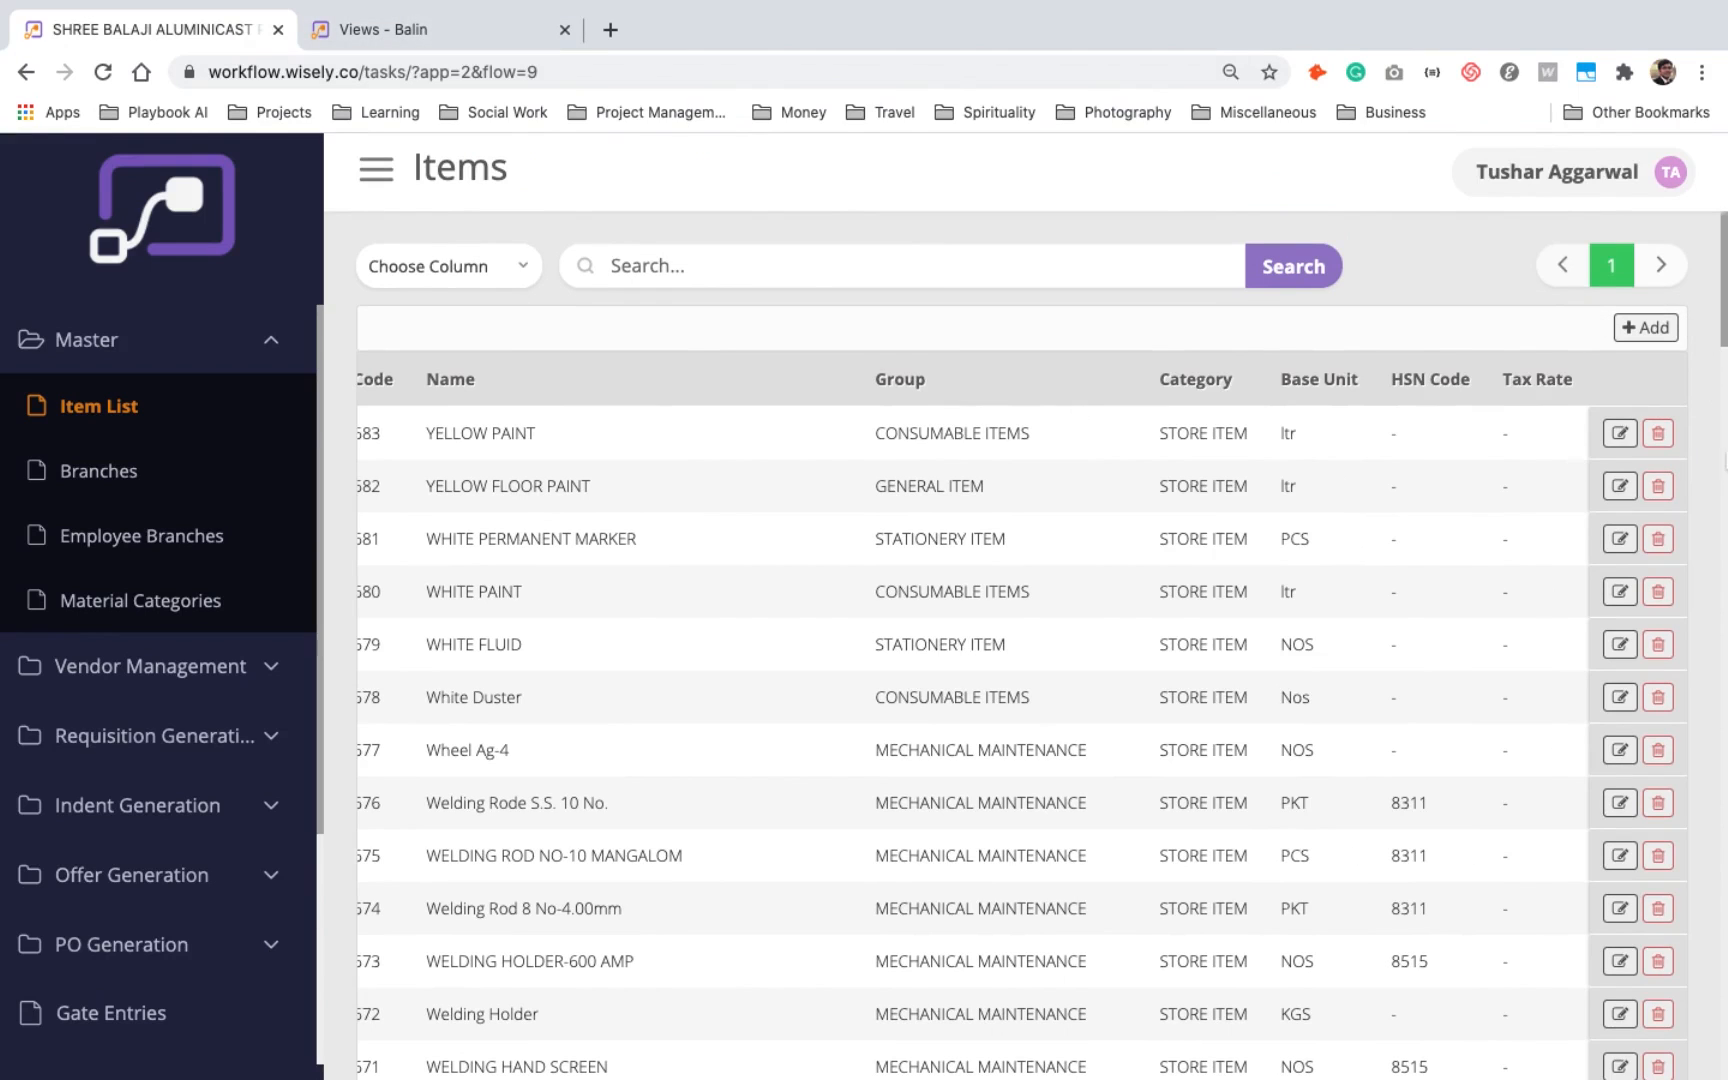
- Review the events of the Items view and the event types offered for Add and Edit
{"action": "left_click", "coordinate": [470, 28]}
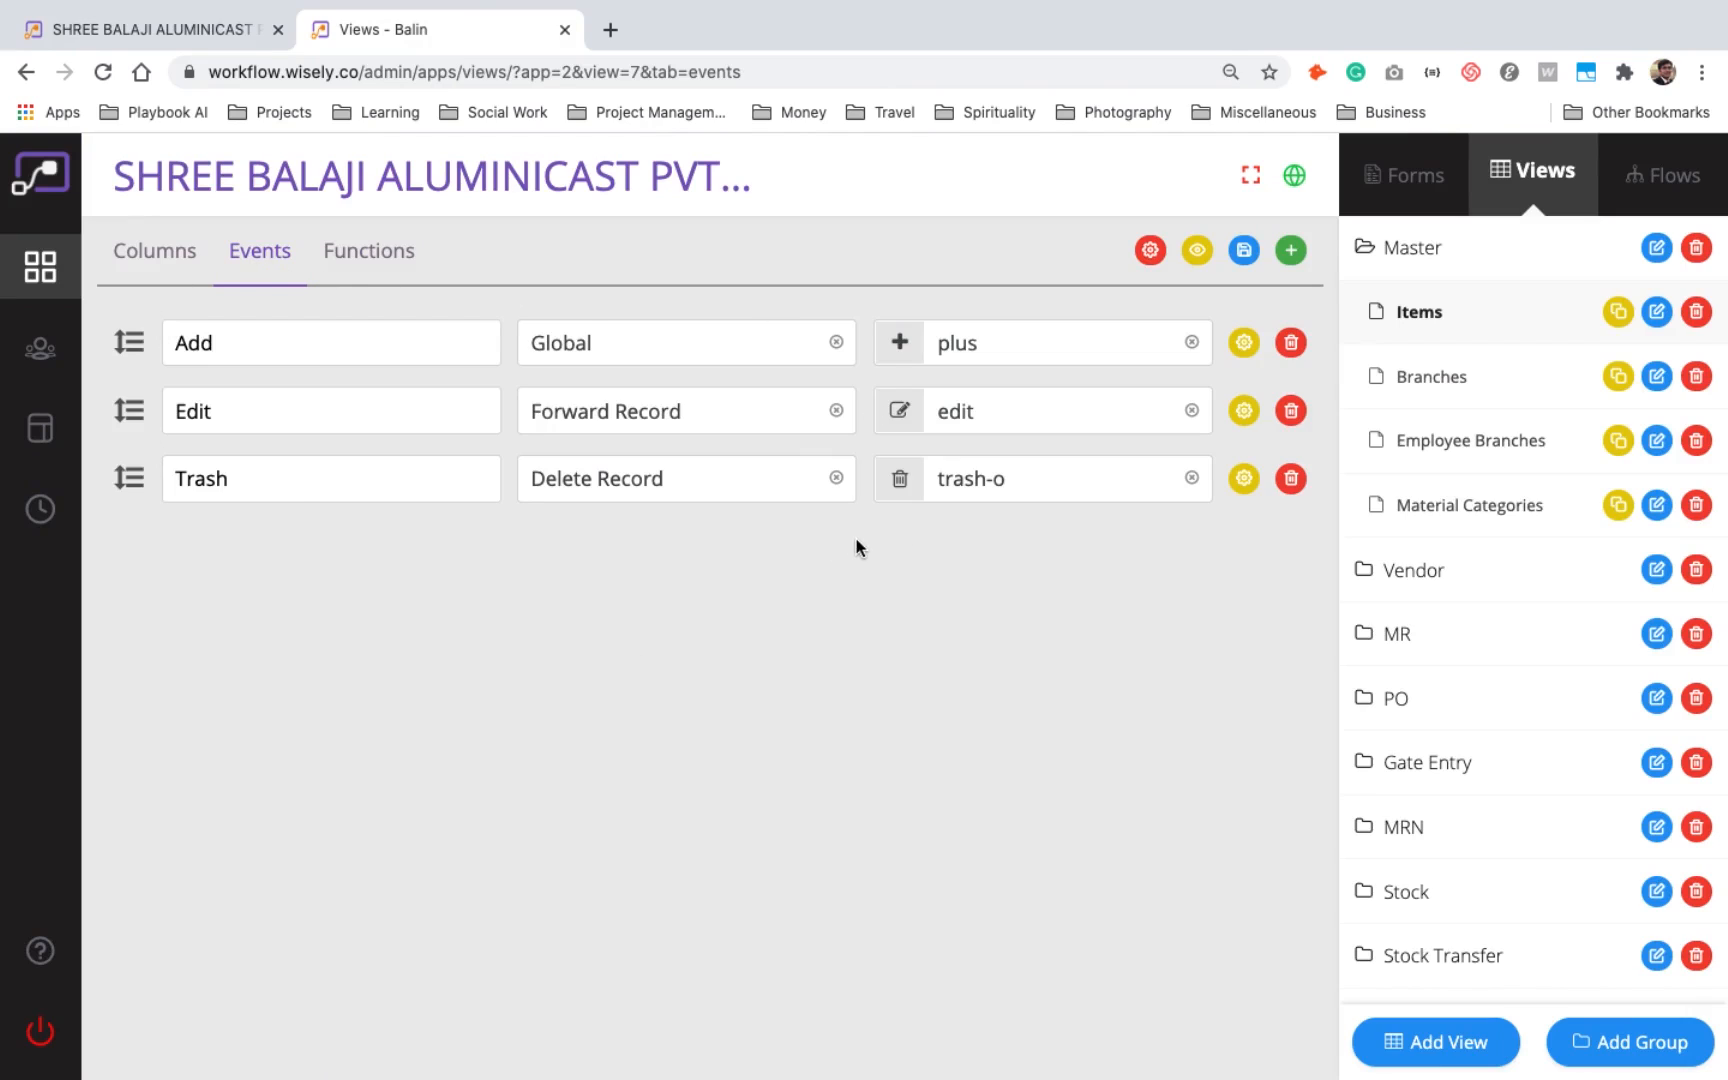
{"action": "left_click", "coordinate": [637, 350]}
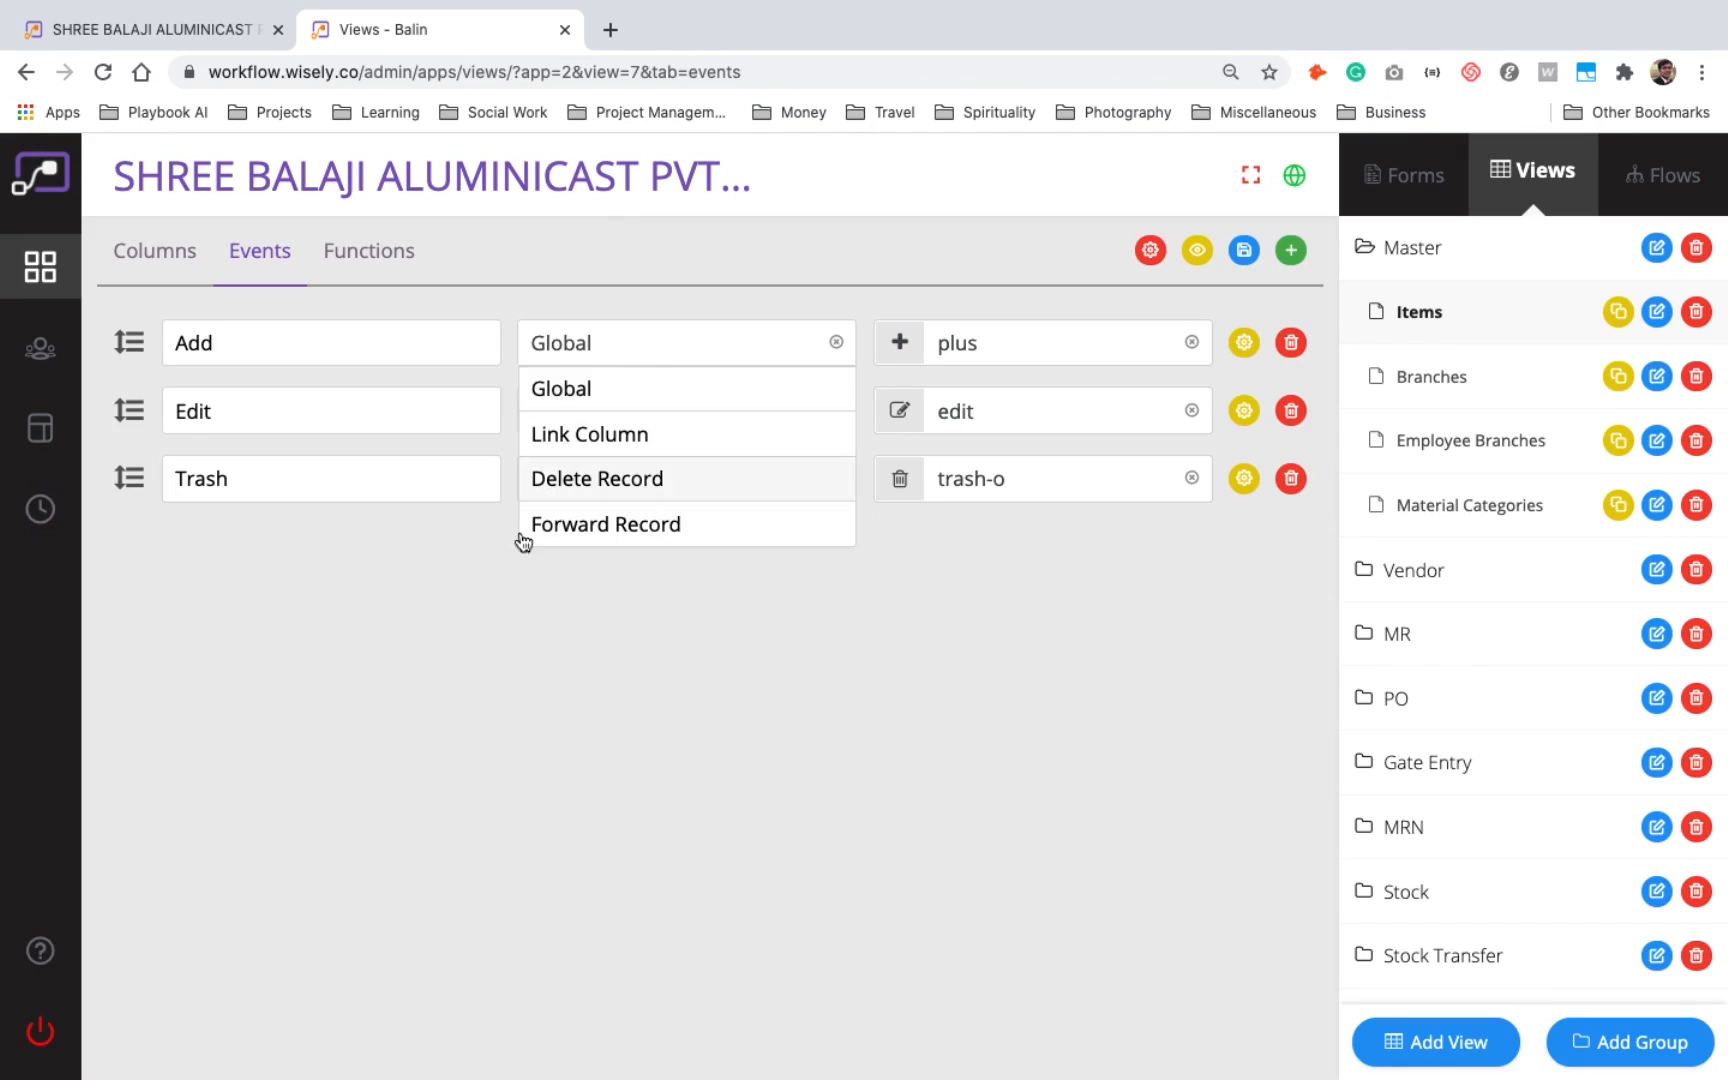
{"action": "left_click", "coordinate": [508, 592]}
{"action": "left_click", "coordinate": [615, 423]}
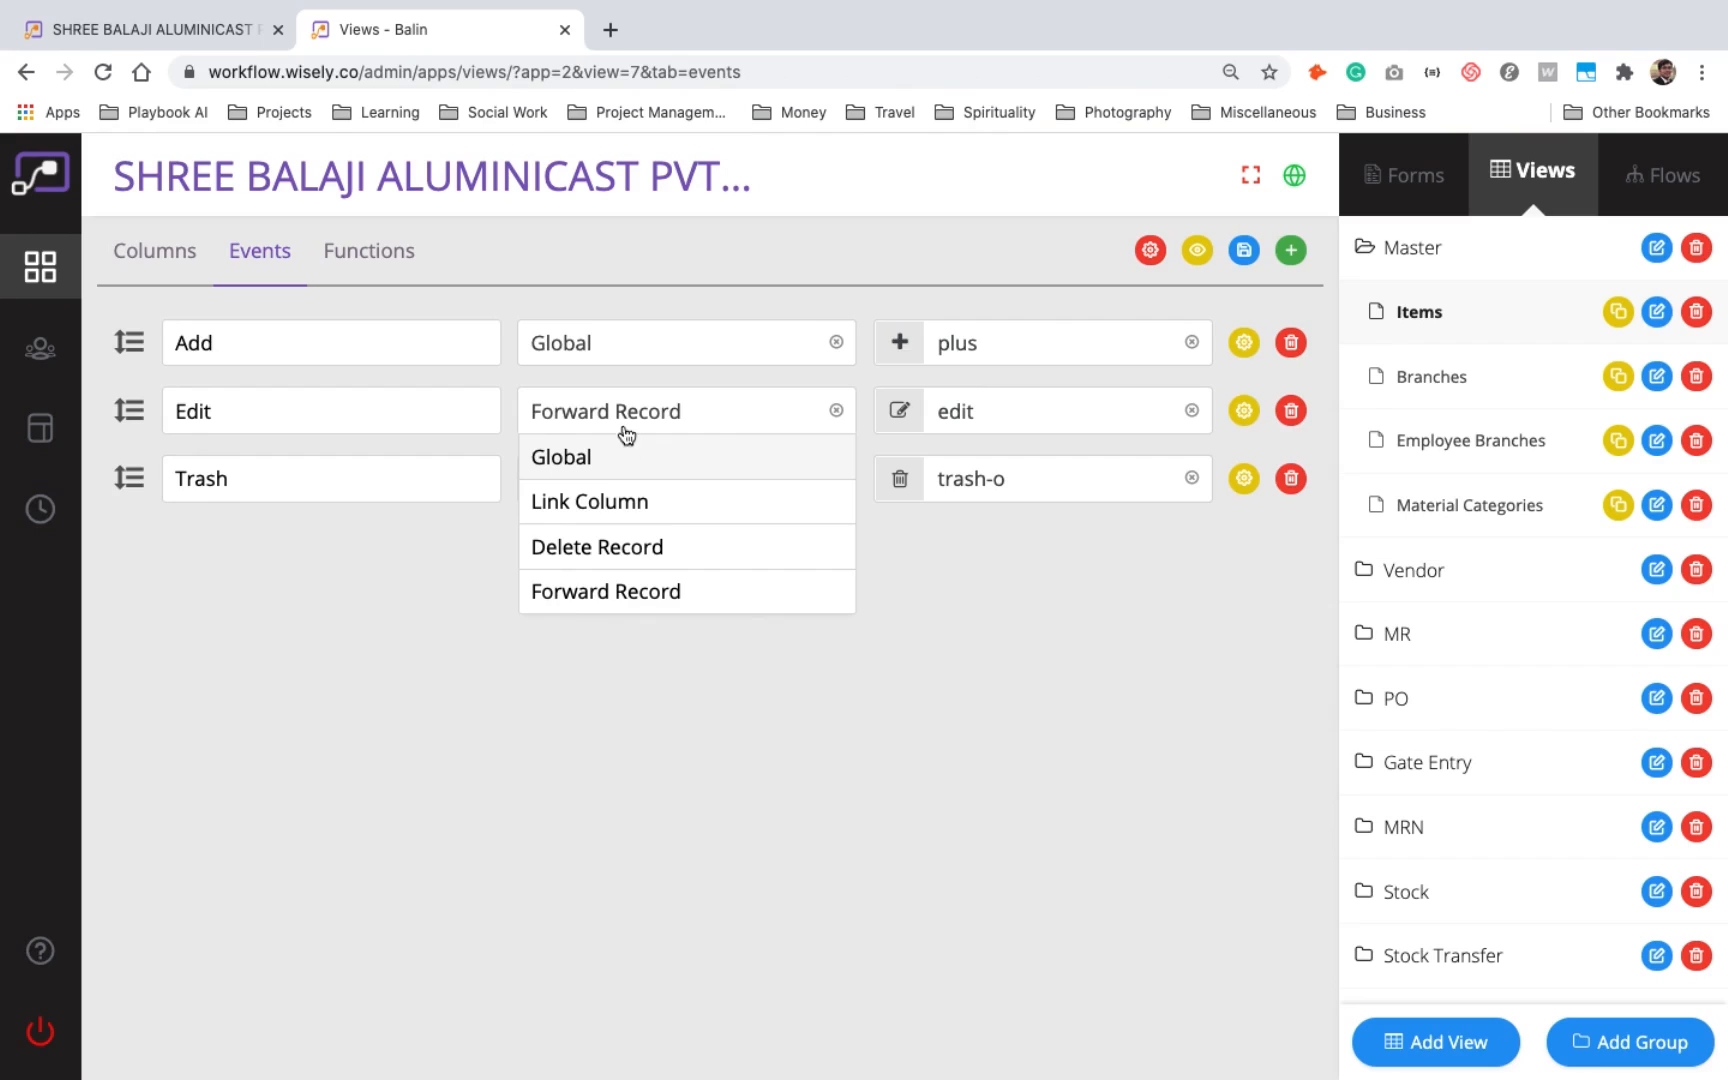
{"action": "left_click", "coordinate": [630, 411]}
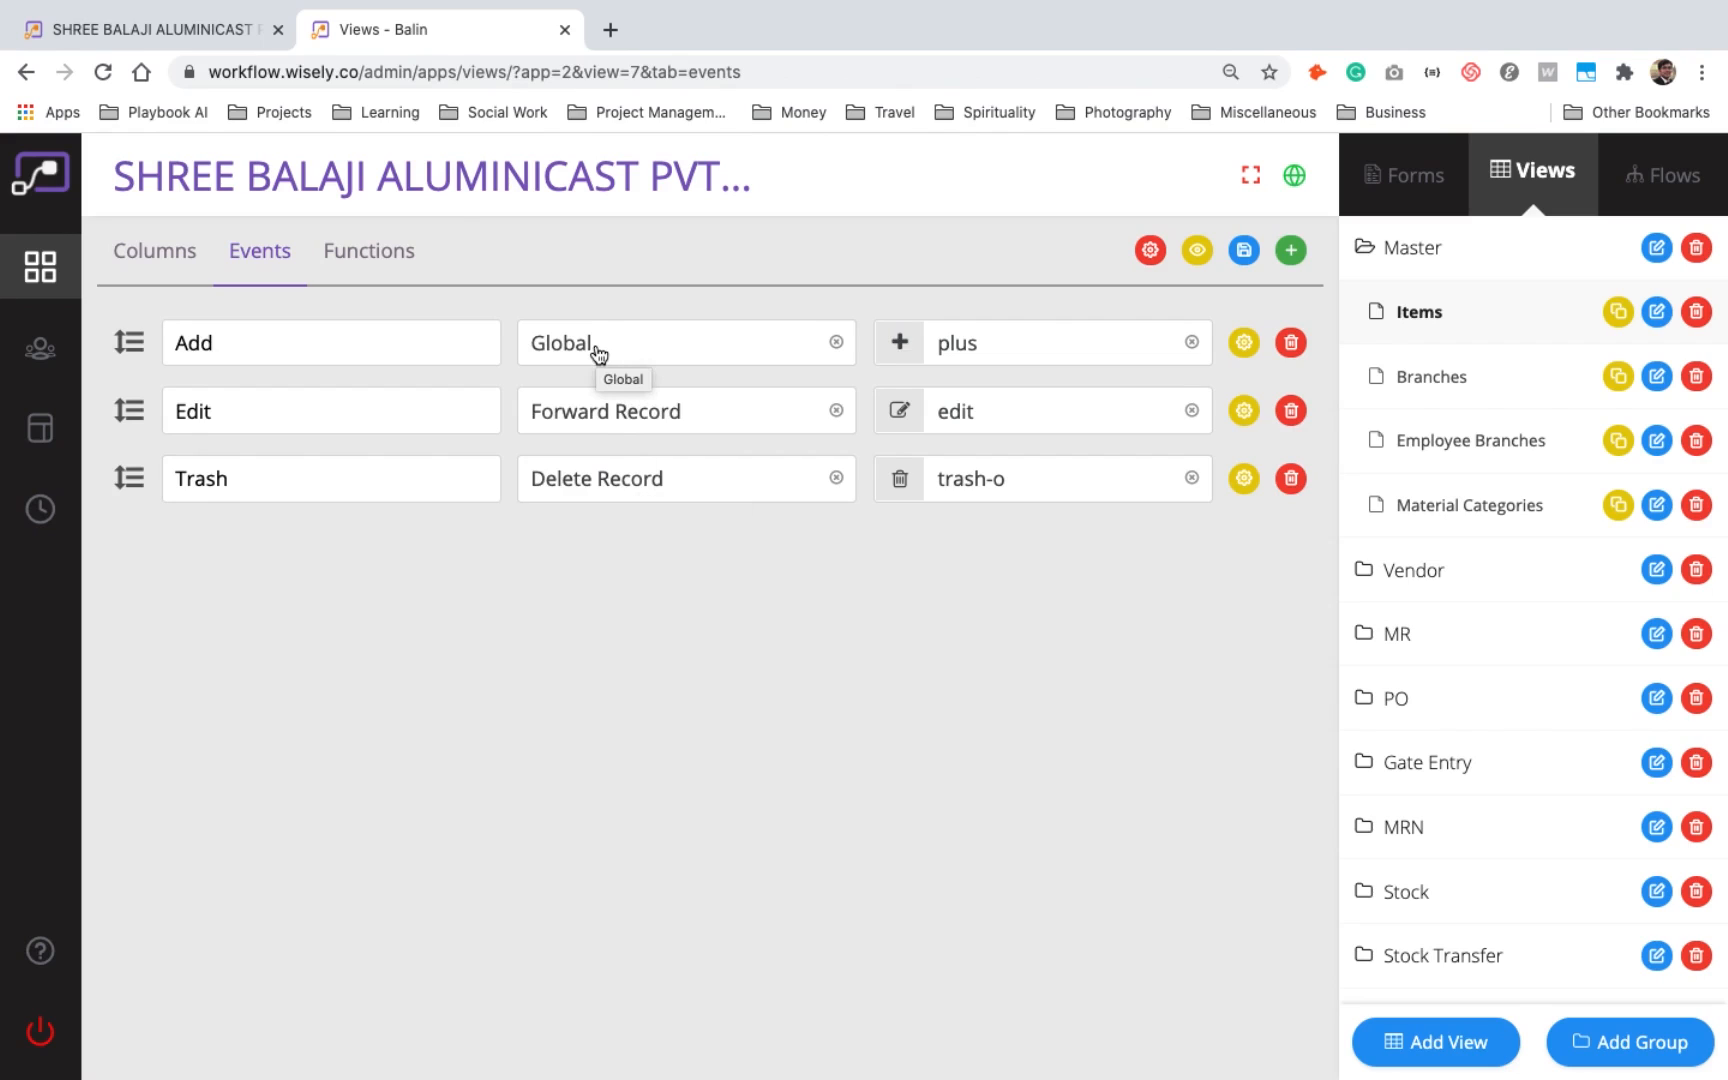
- Try the item list's Add action and the Edit action on YELLOW FLOOR PAINT, and check them against the Item List flow
{"action": "left_click", "coordinate": [221, 36]}
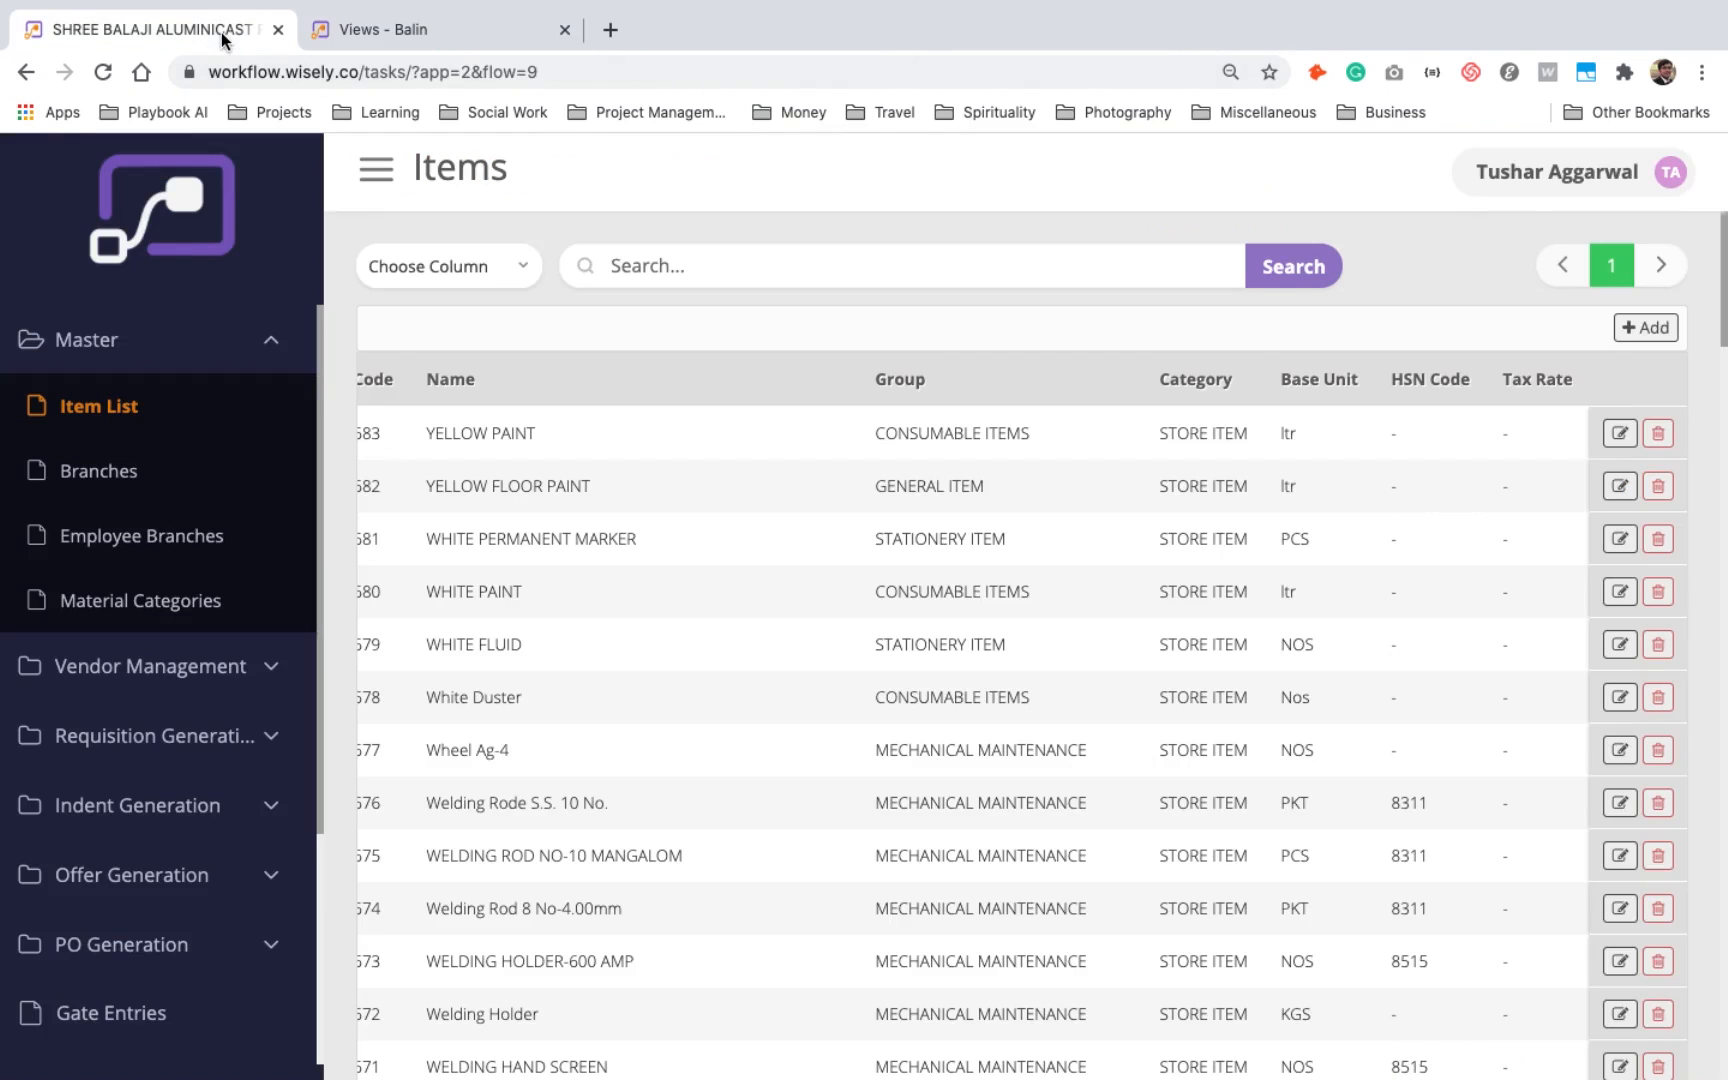
{"action": "left_click", "coordinate": [1652, 328]}
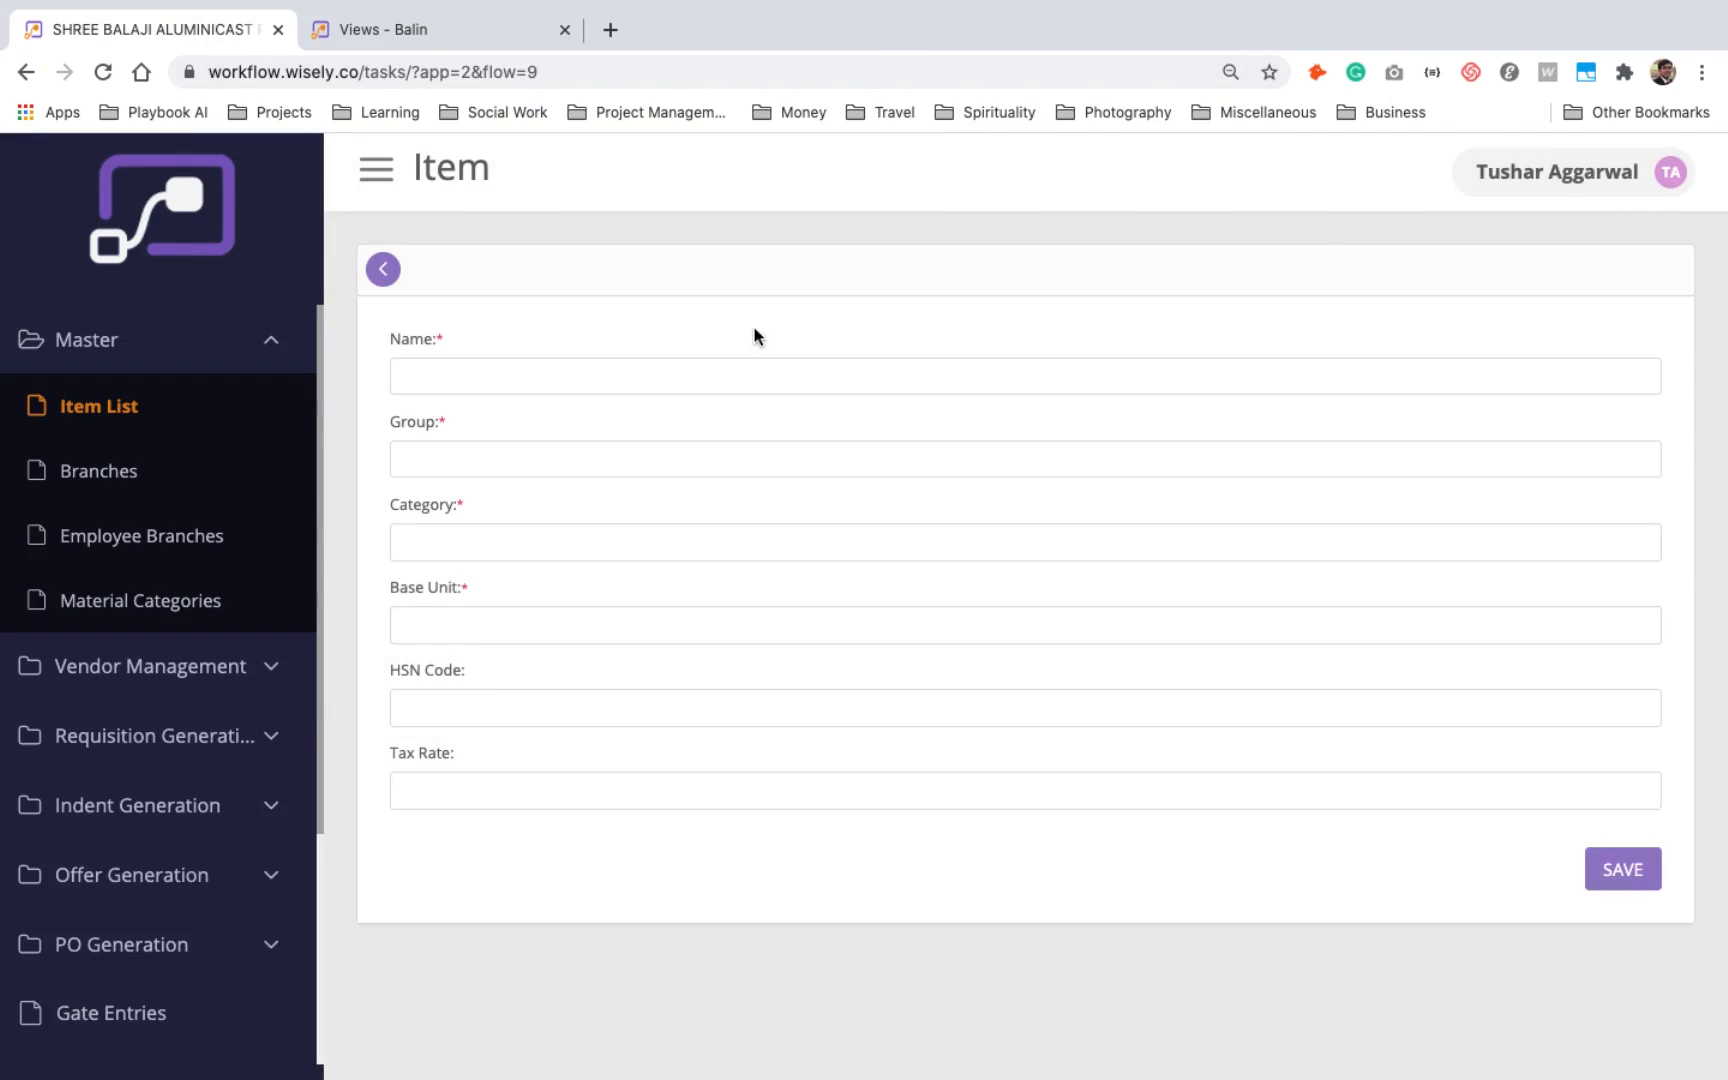
{"action": "left_click", "coordinate": [383, 268]}
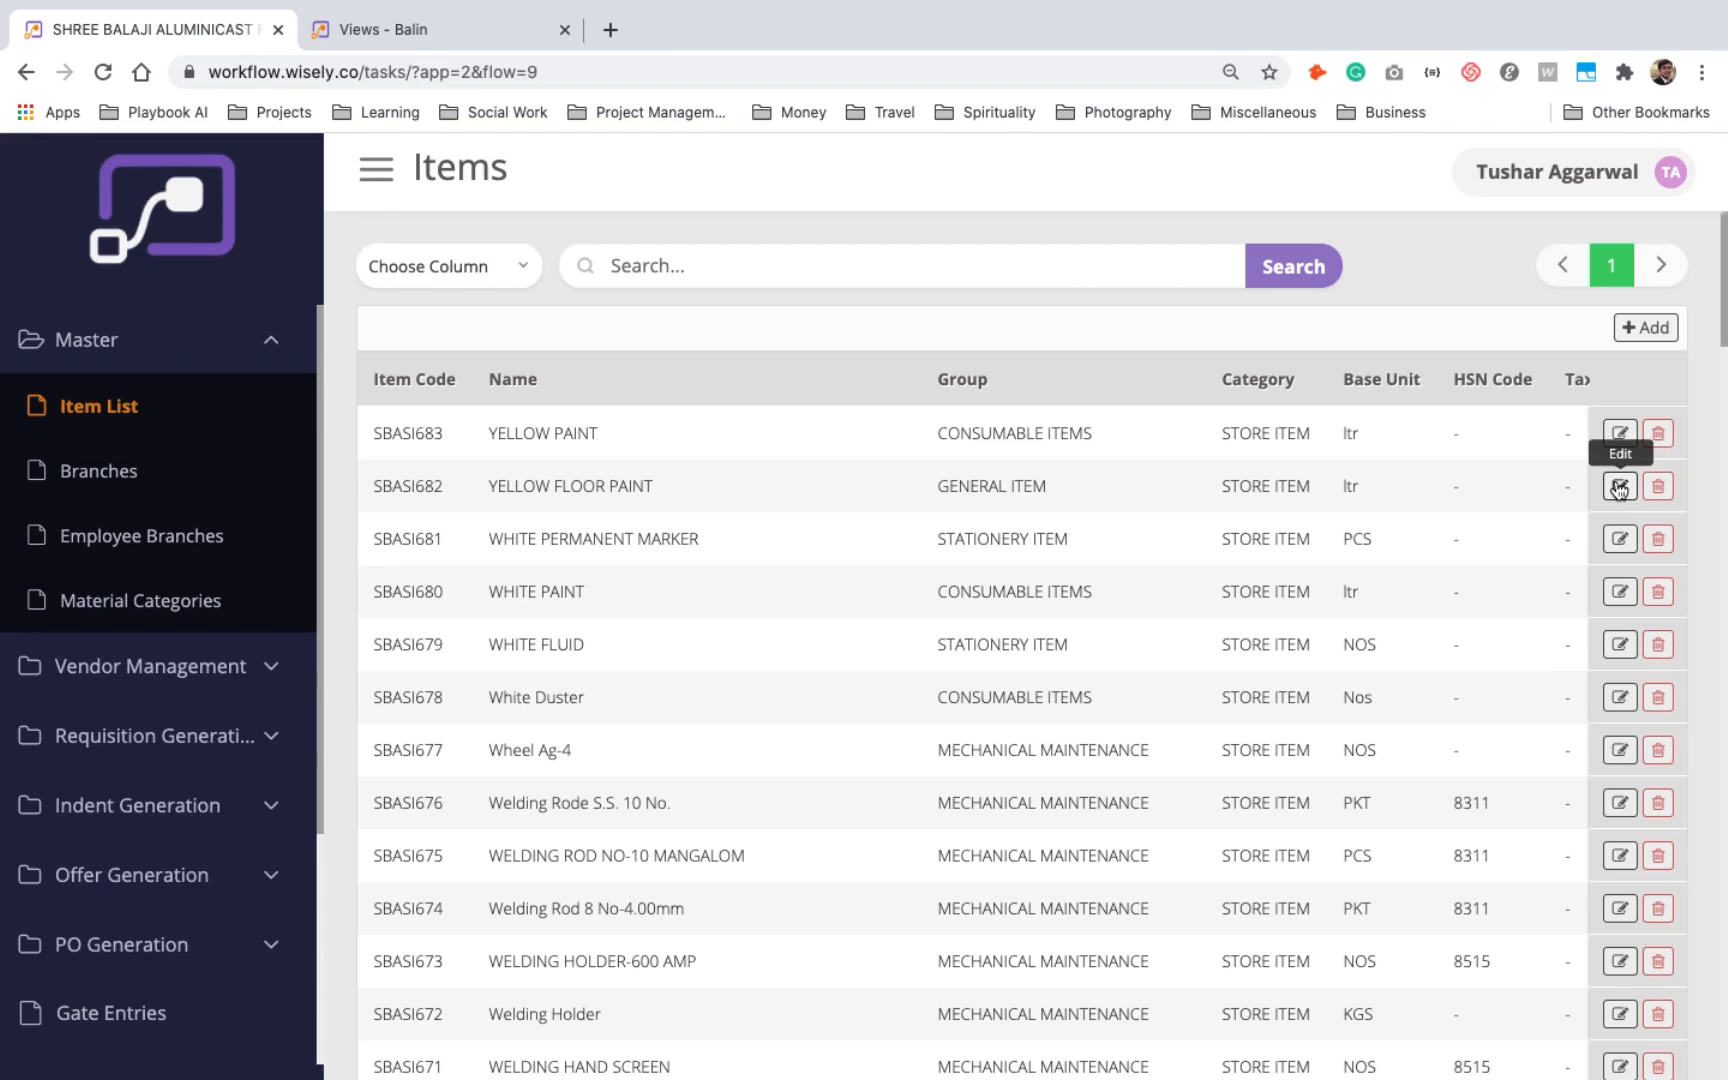
{"action": "left_click", "coordinate": [1619, 486]}
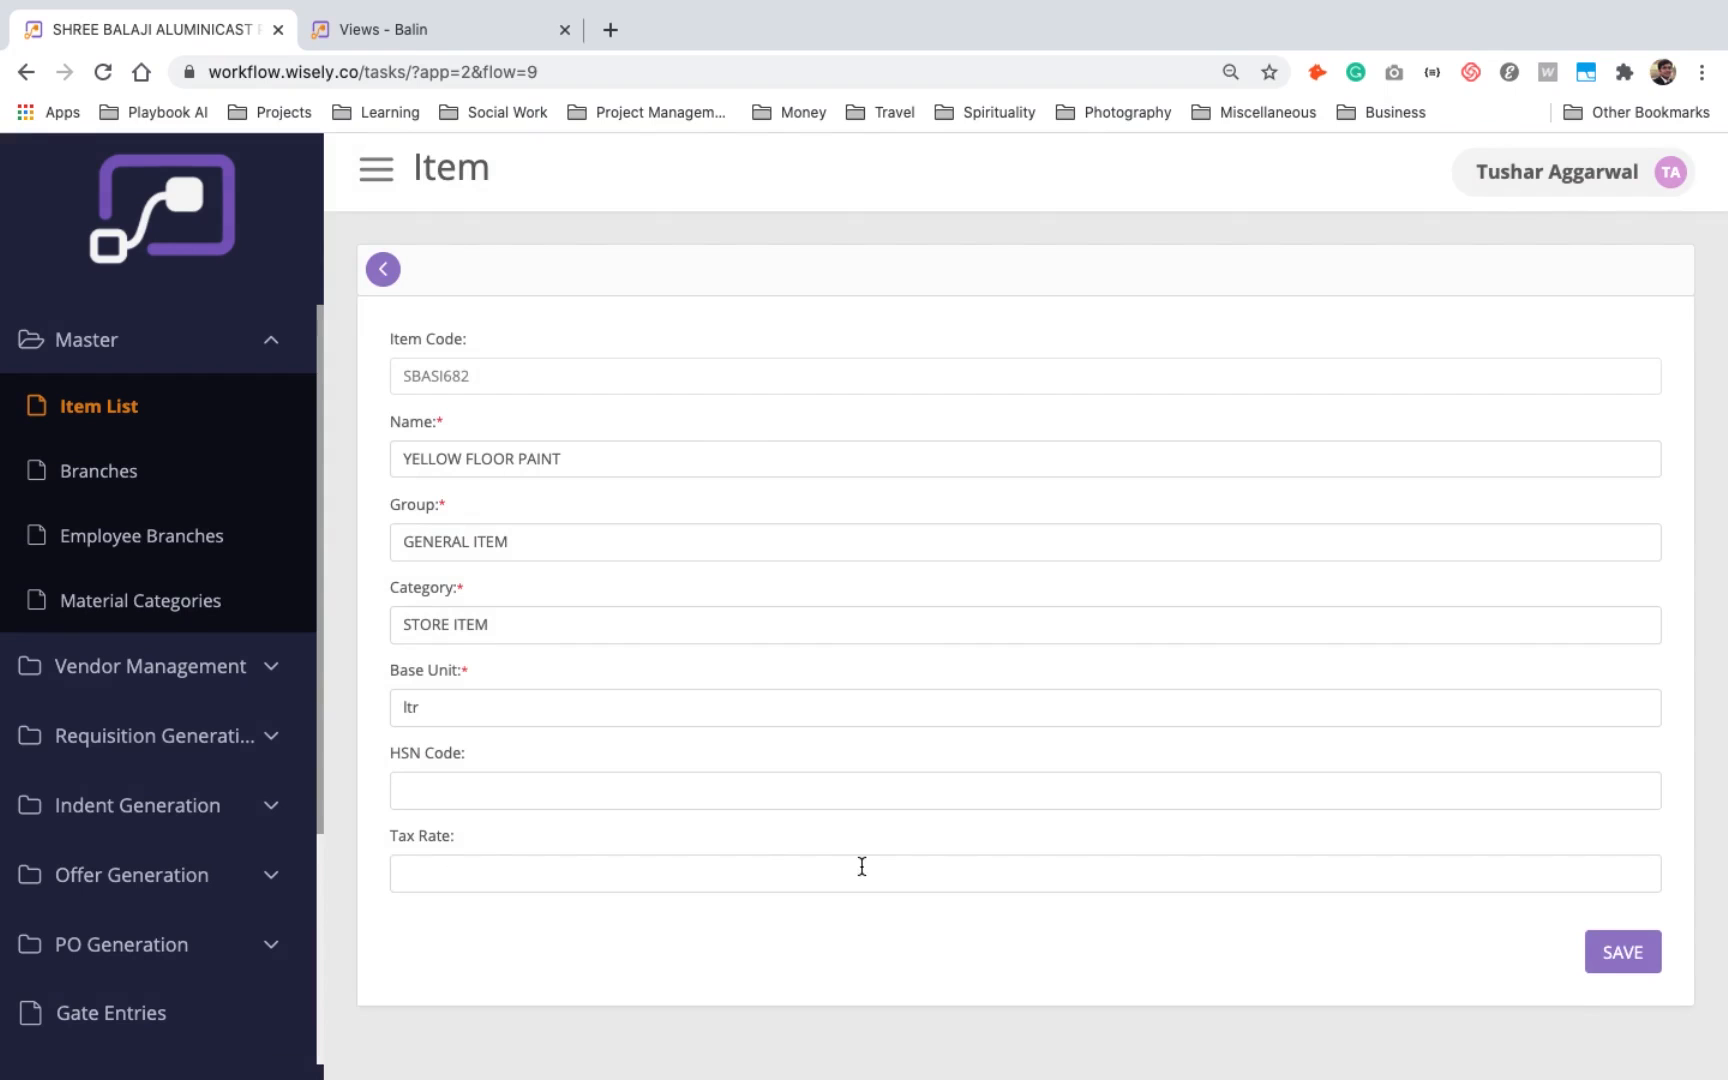
{"action": "left_click", "coordinate": [384, 270]}
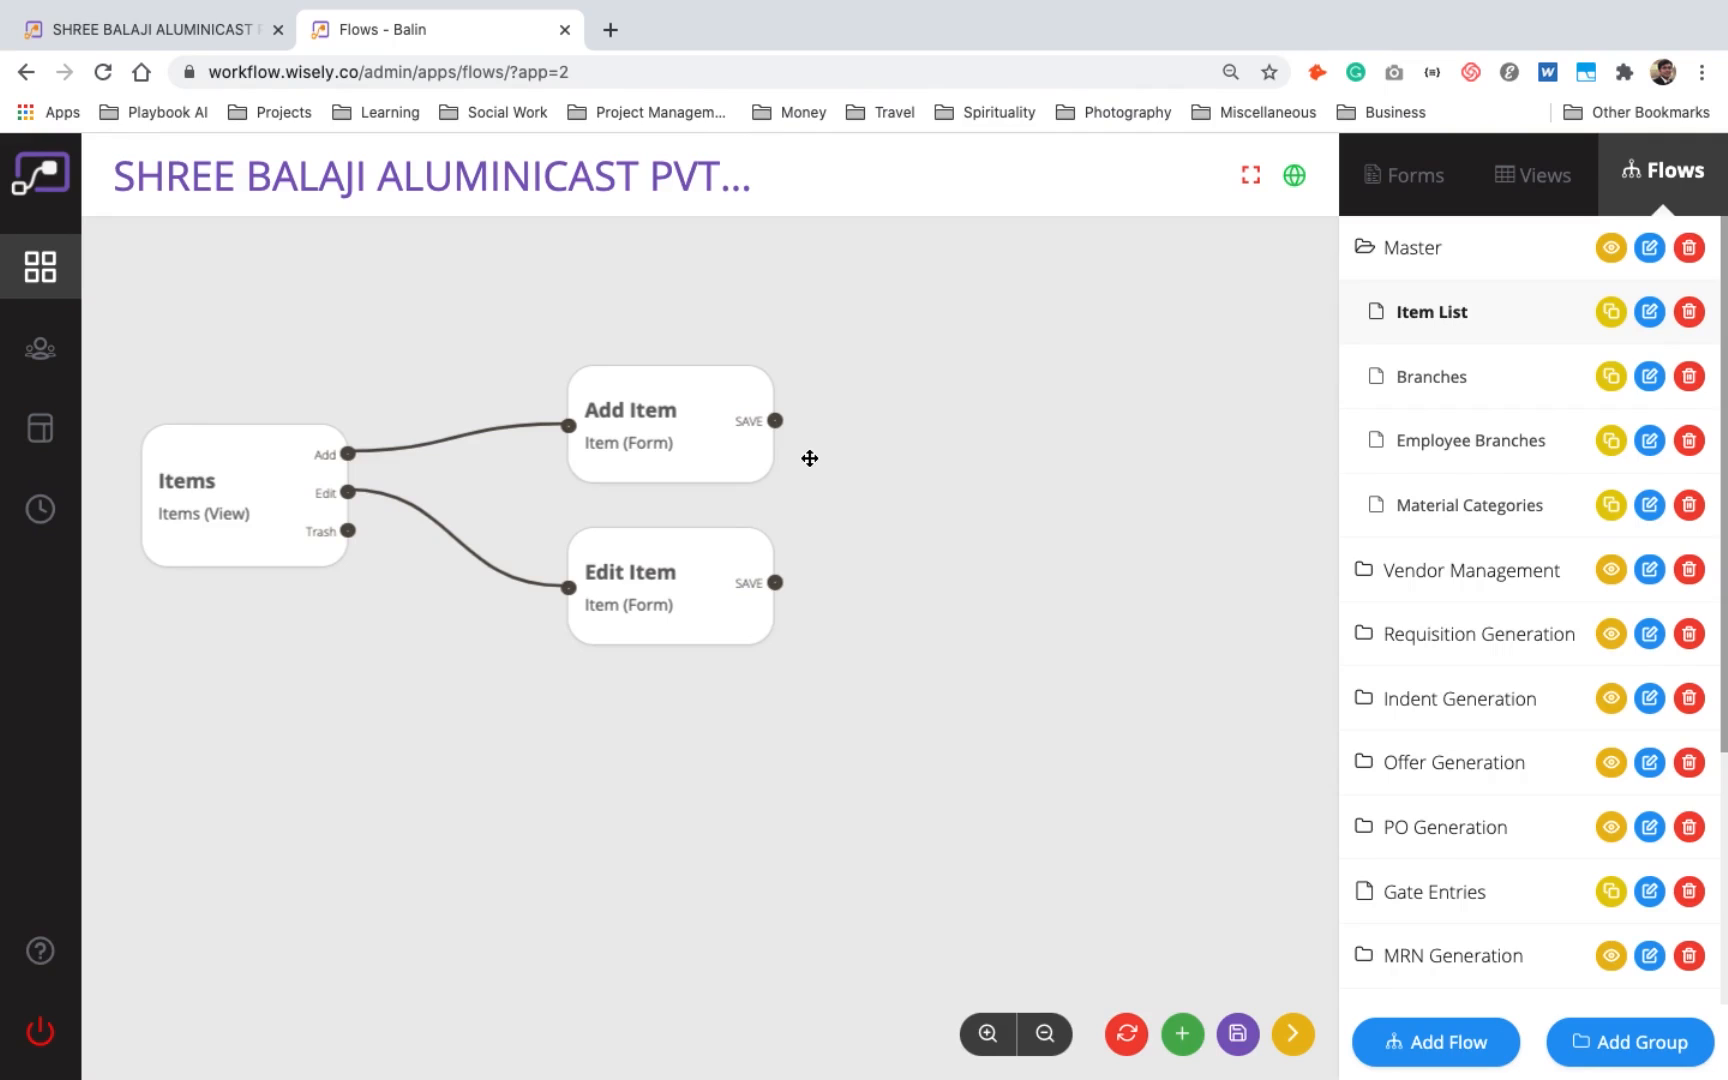
{"action": "left_click", "coordinate": [183, 30]}
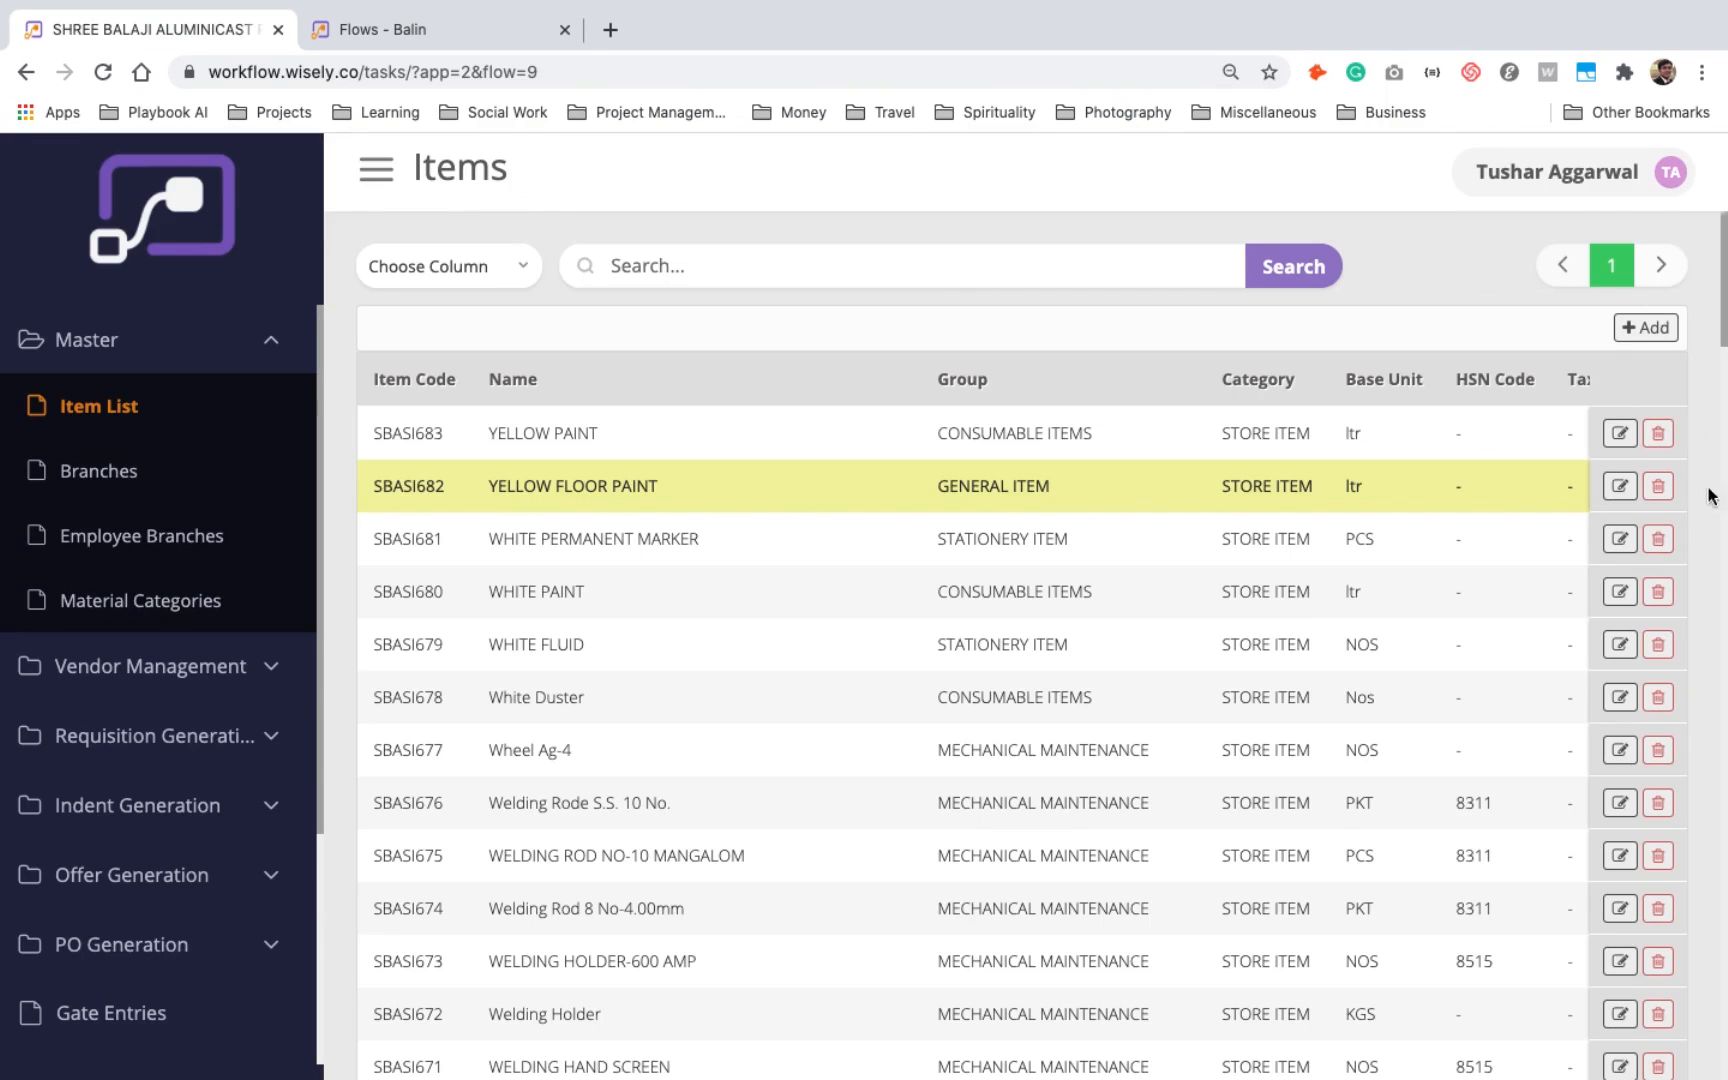
- Open the properties of the Items node in the Item List flow and review the available node types
{"action": "left_click", "coordinate": [488, 28]}
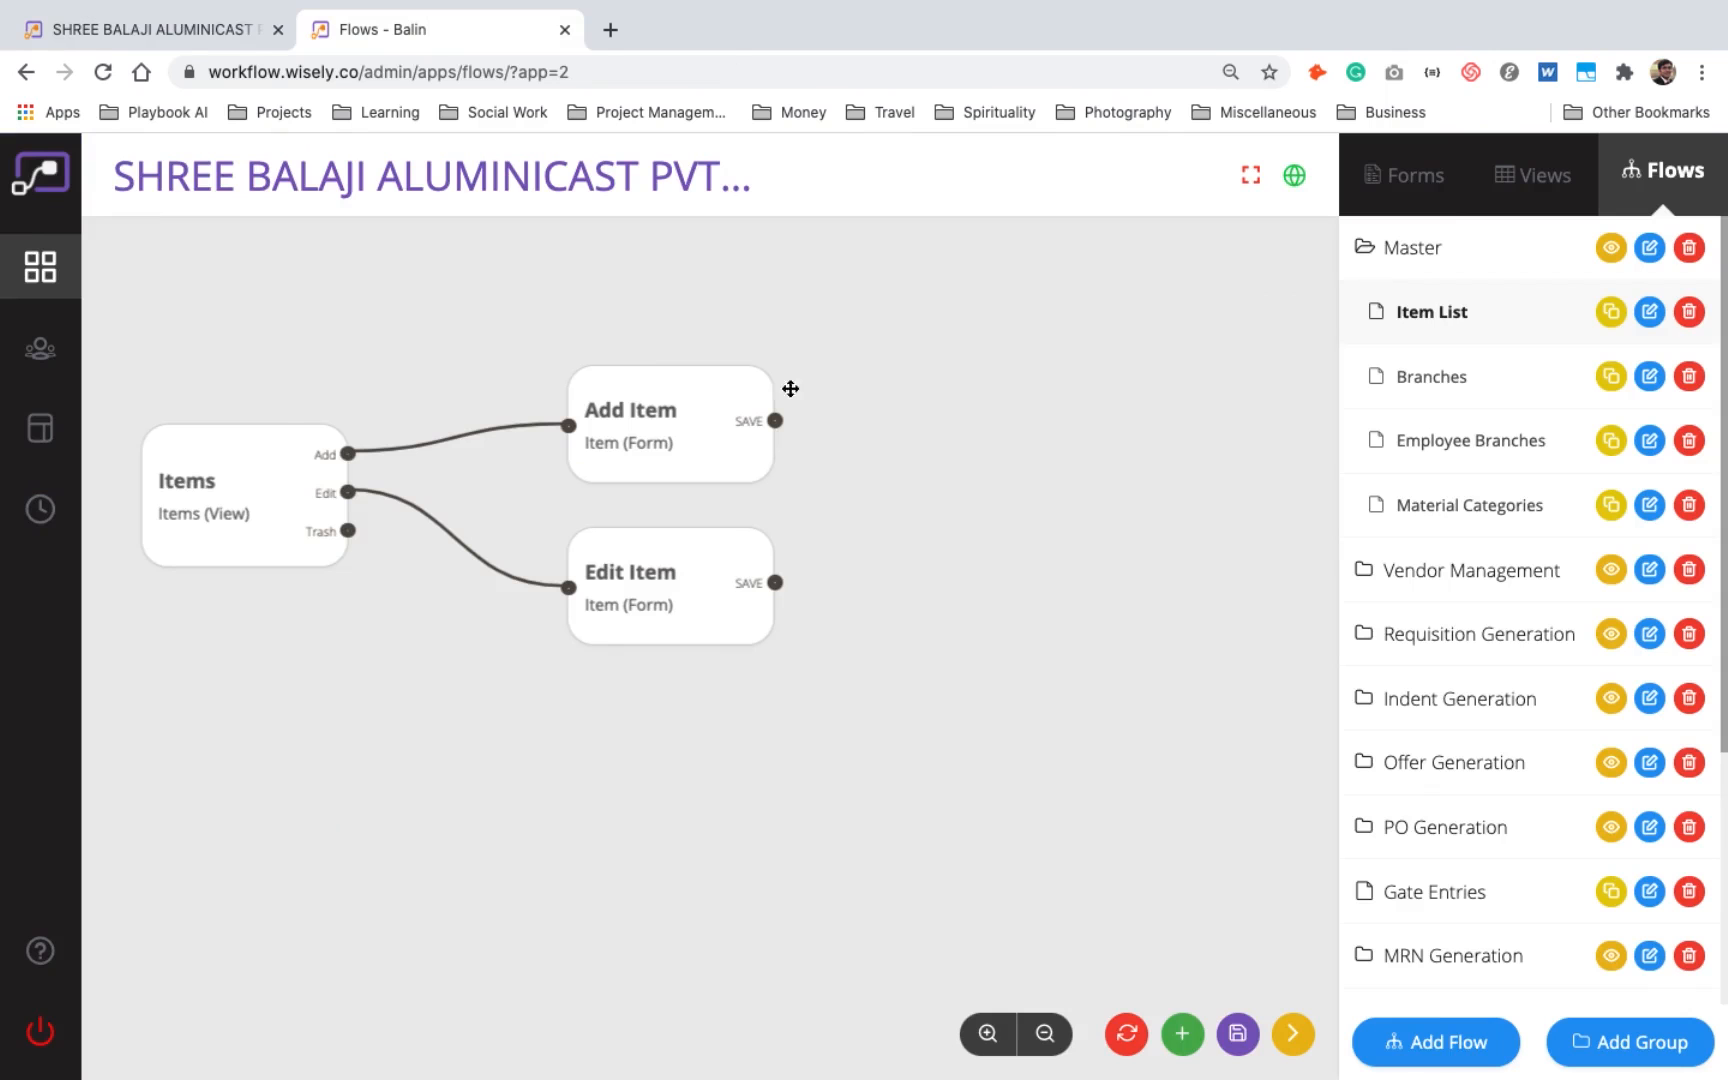
{"action": "left_click", "coordinate": [208, 458]}
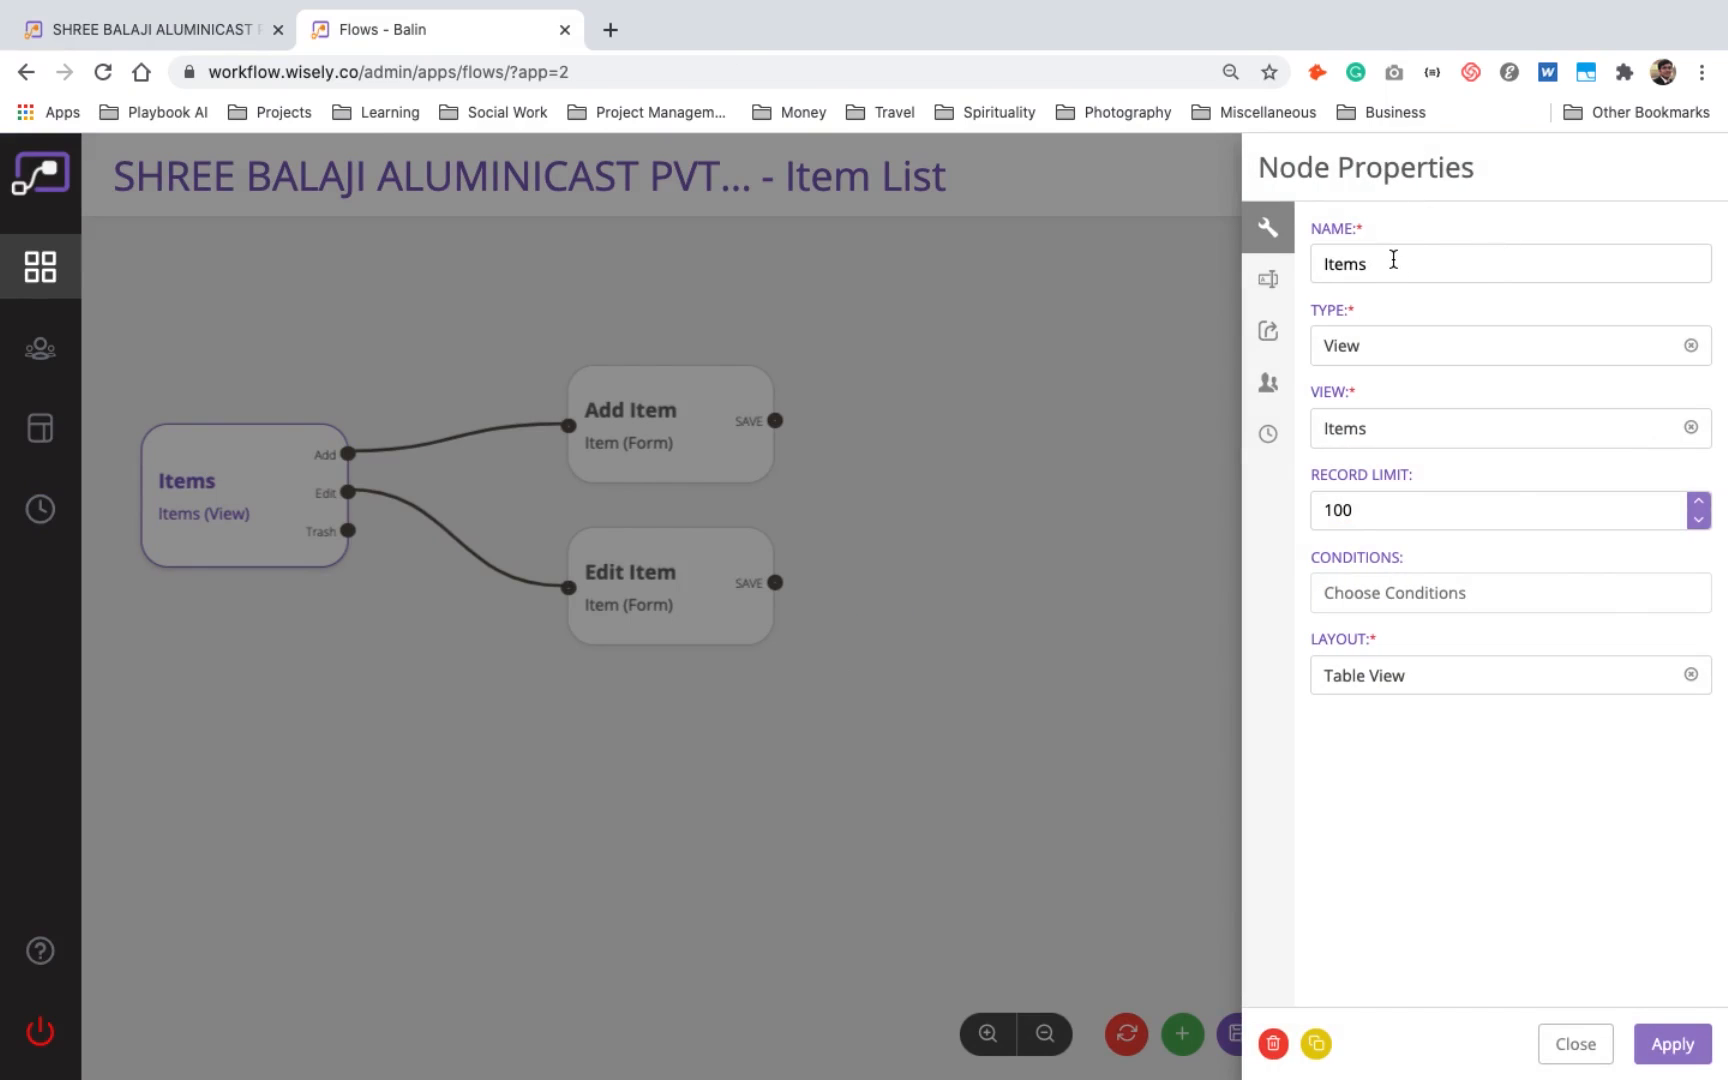
{"action": "left_click", "coordinate": [1388, 362]}
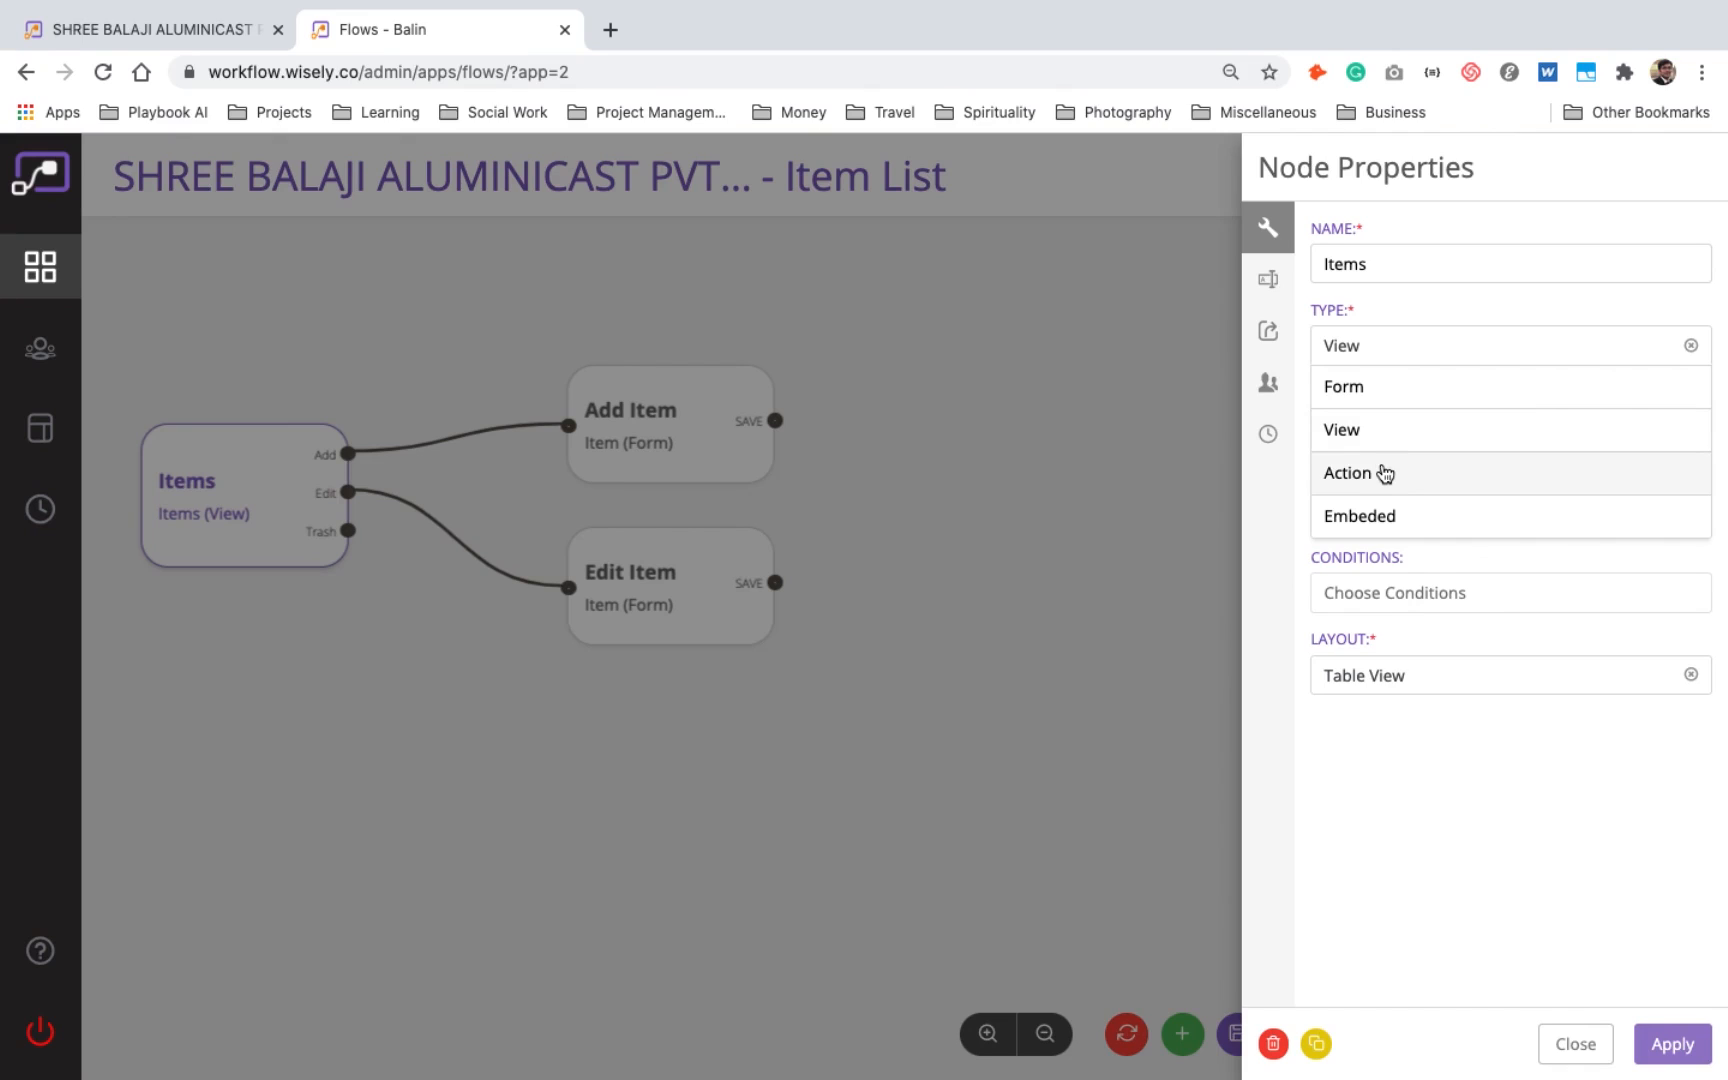
{"action": "key", "text": "Escape"}
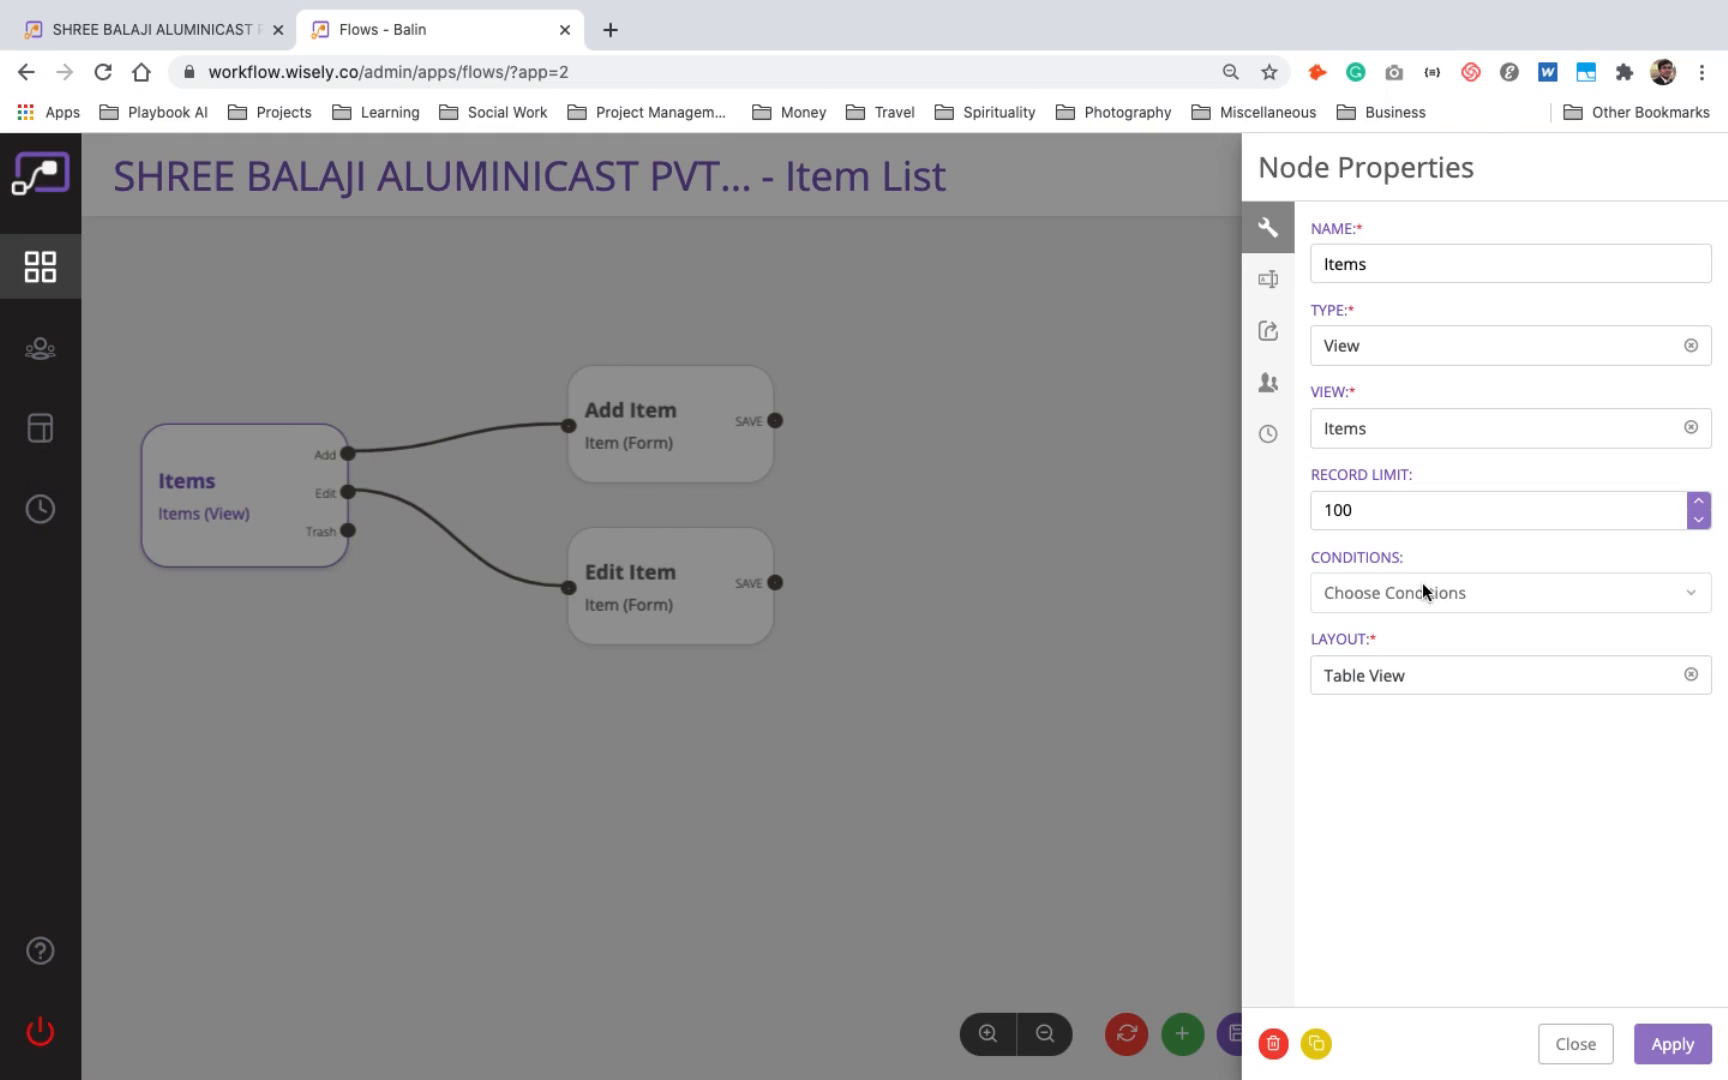
- Set the Items node's layout to Card View and apply it
{"action": "left_click", "coordinate": [1410, 670]}
{"action": "left_click", "coordinate": [1413, 673]}
{"action": "left_click", "coordinate": [1416, 677]}
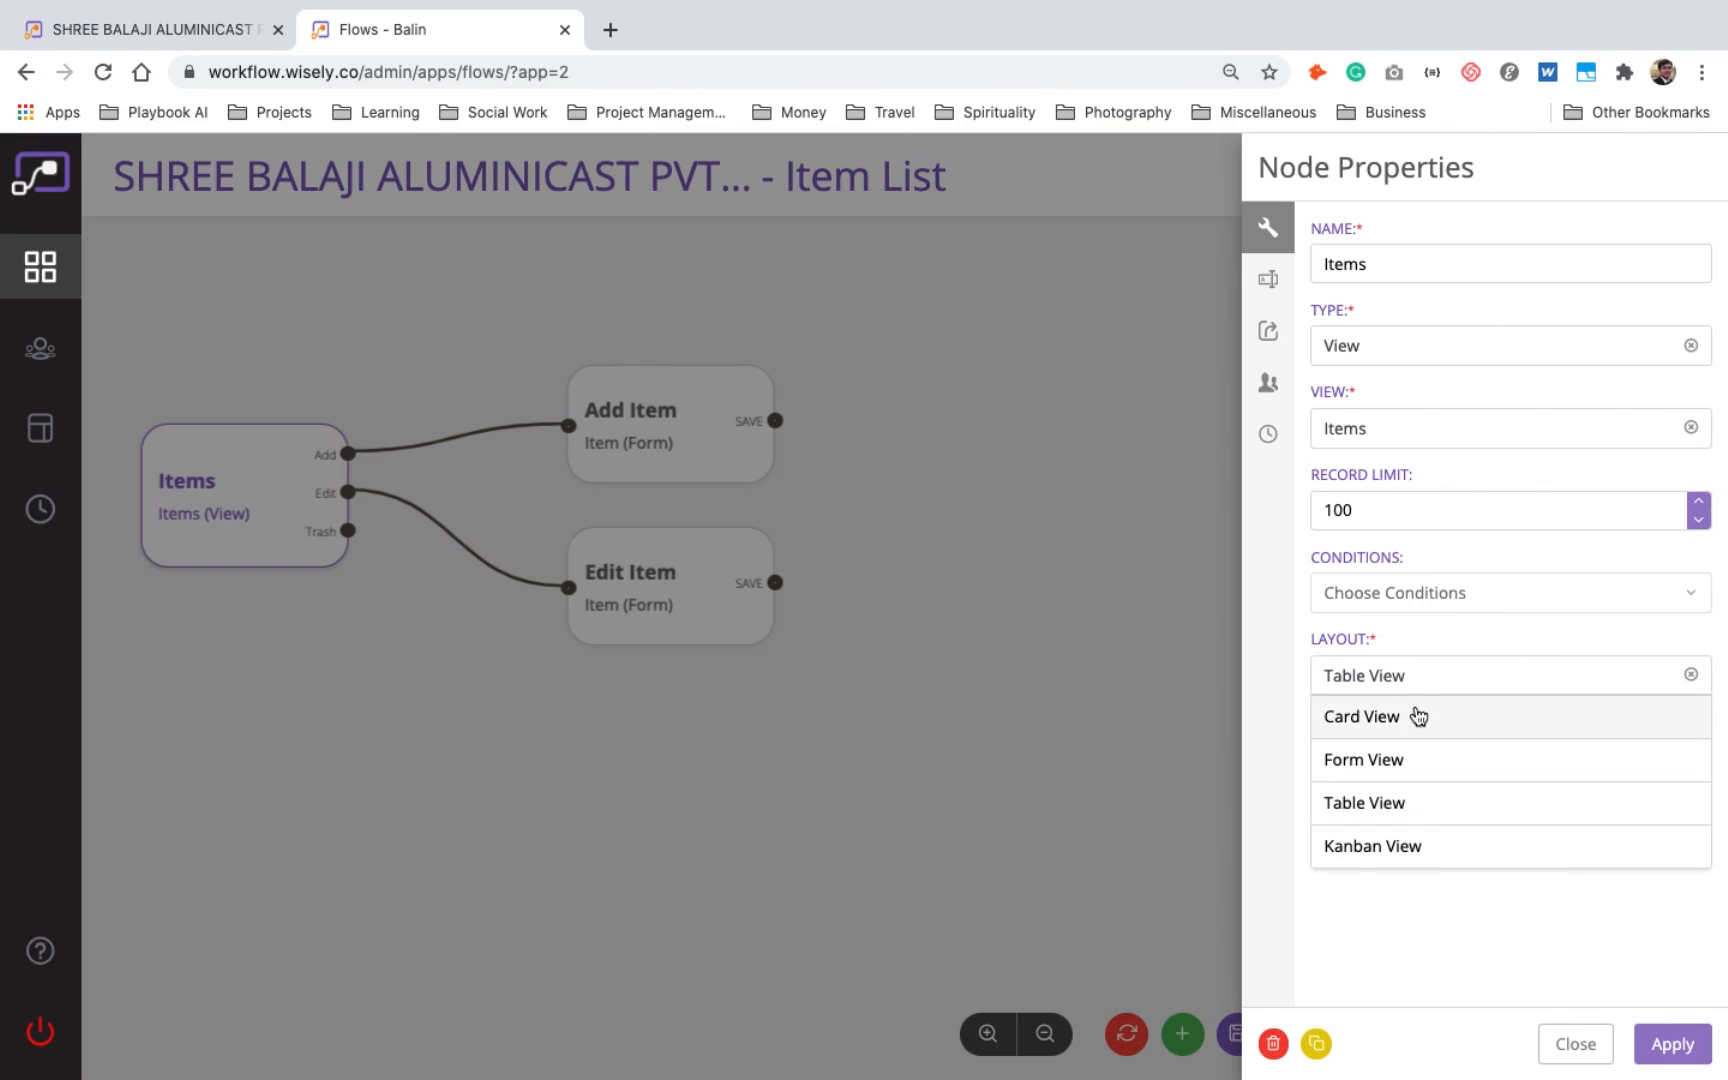
{"action": "left_click", "coordinate": [1418, 716]}
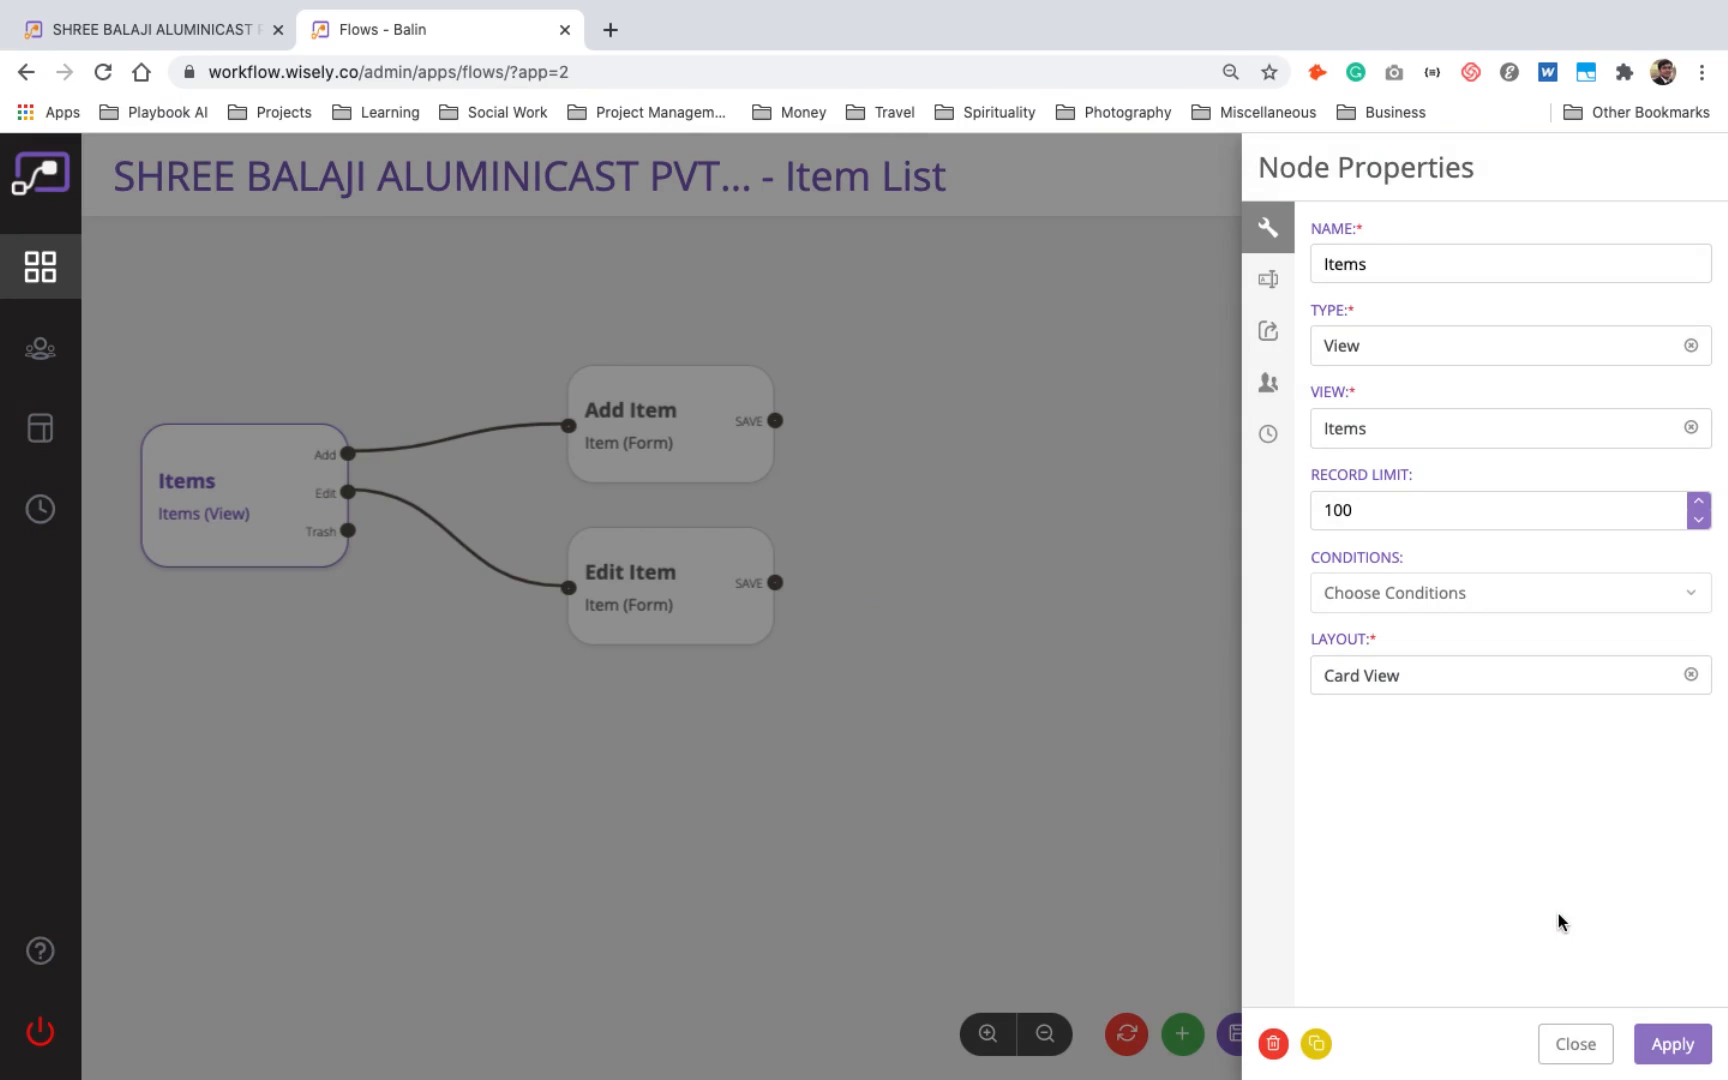
{"action": "left_click", "coordinate": [1695, 1058]}
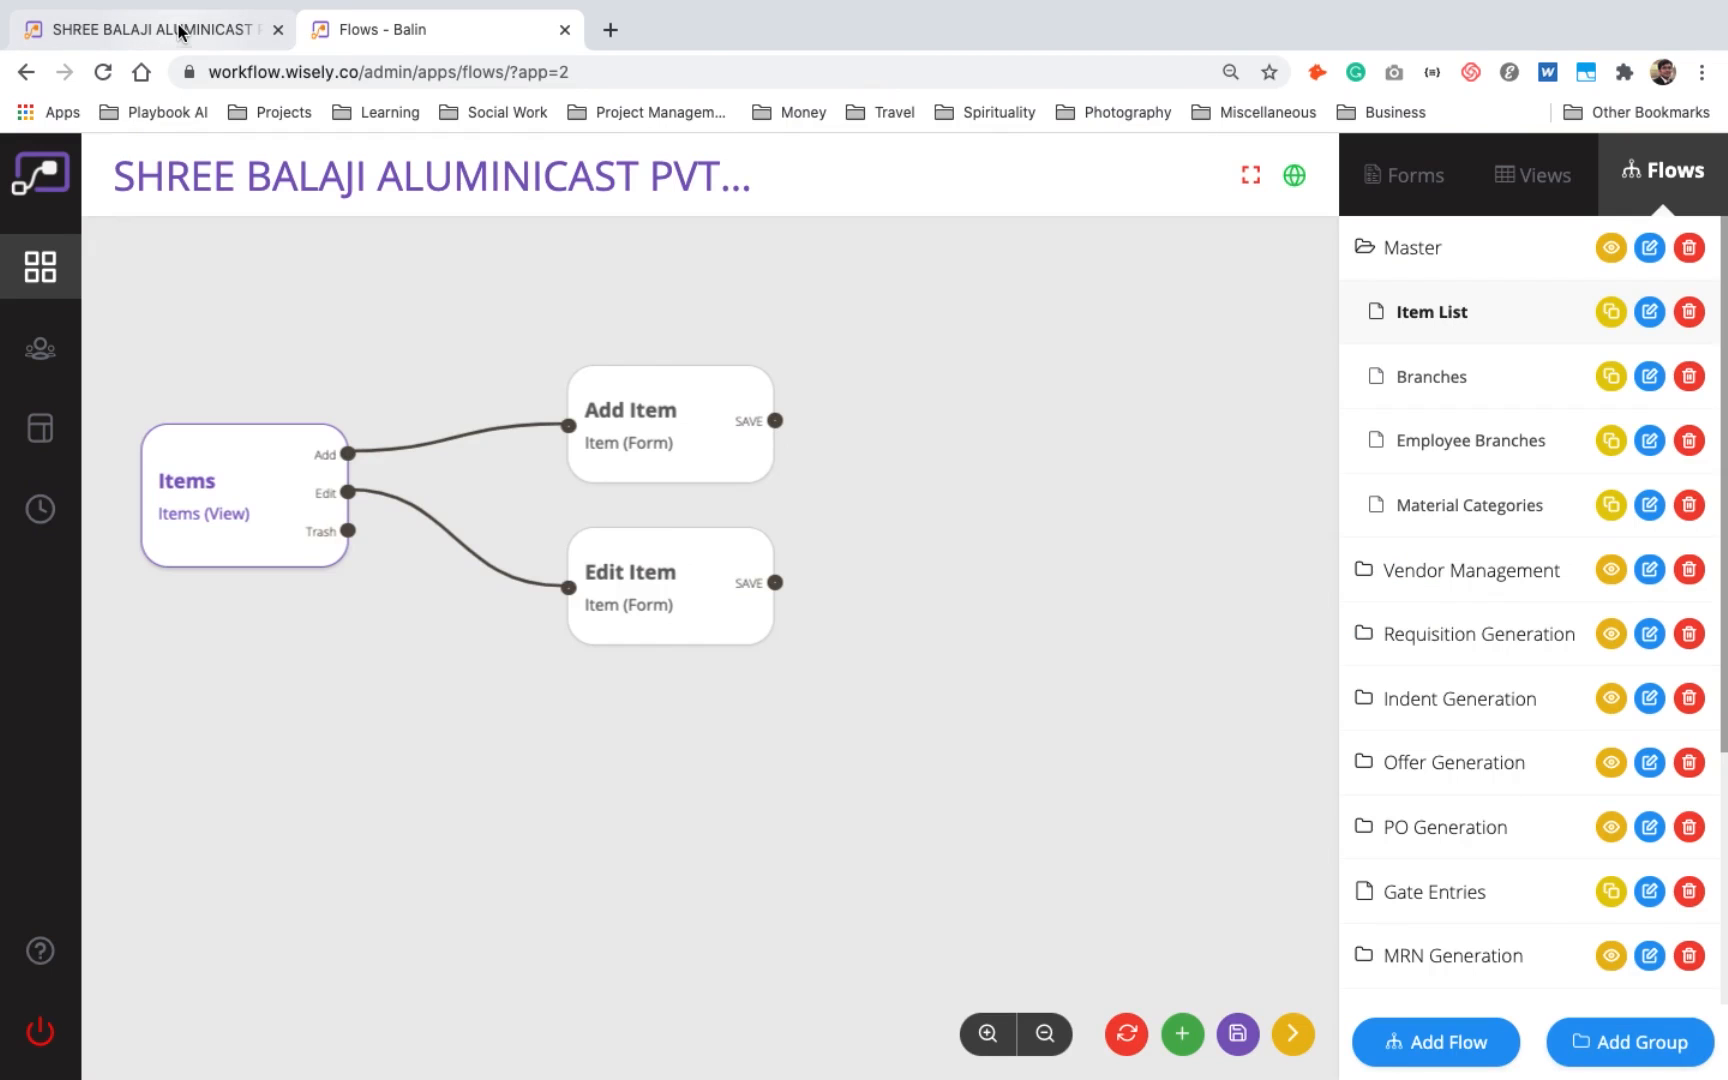
- Reload the Item List in the running application and look through the items in the card layout
{"action": "left_click", "coordinate": [130, 28]}
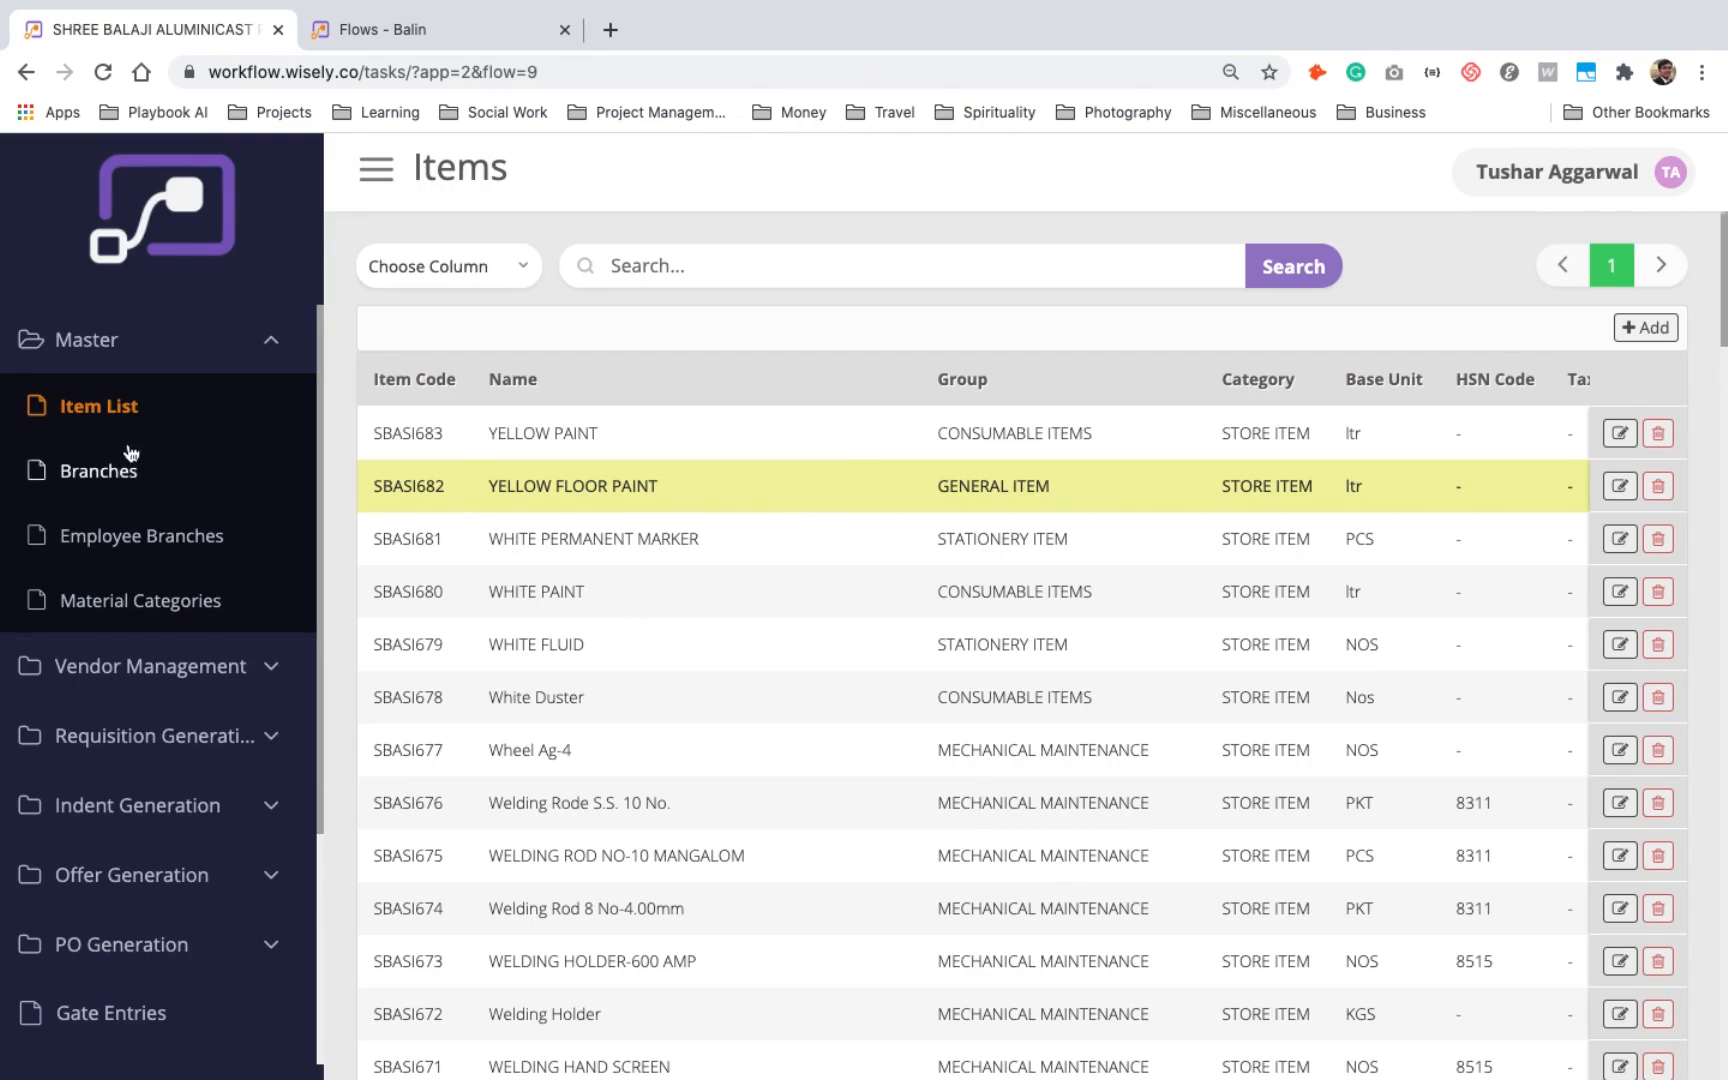
{"action": "left_click", "coordinate": [107, 415]}
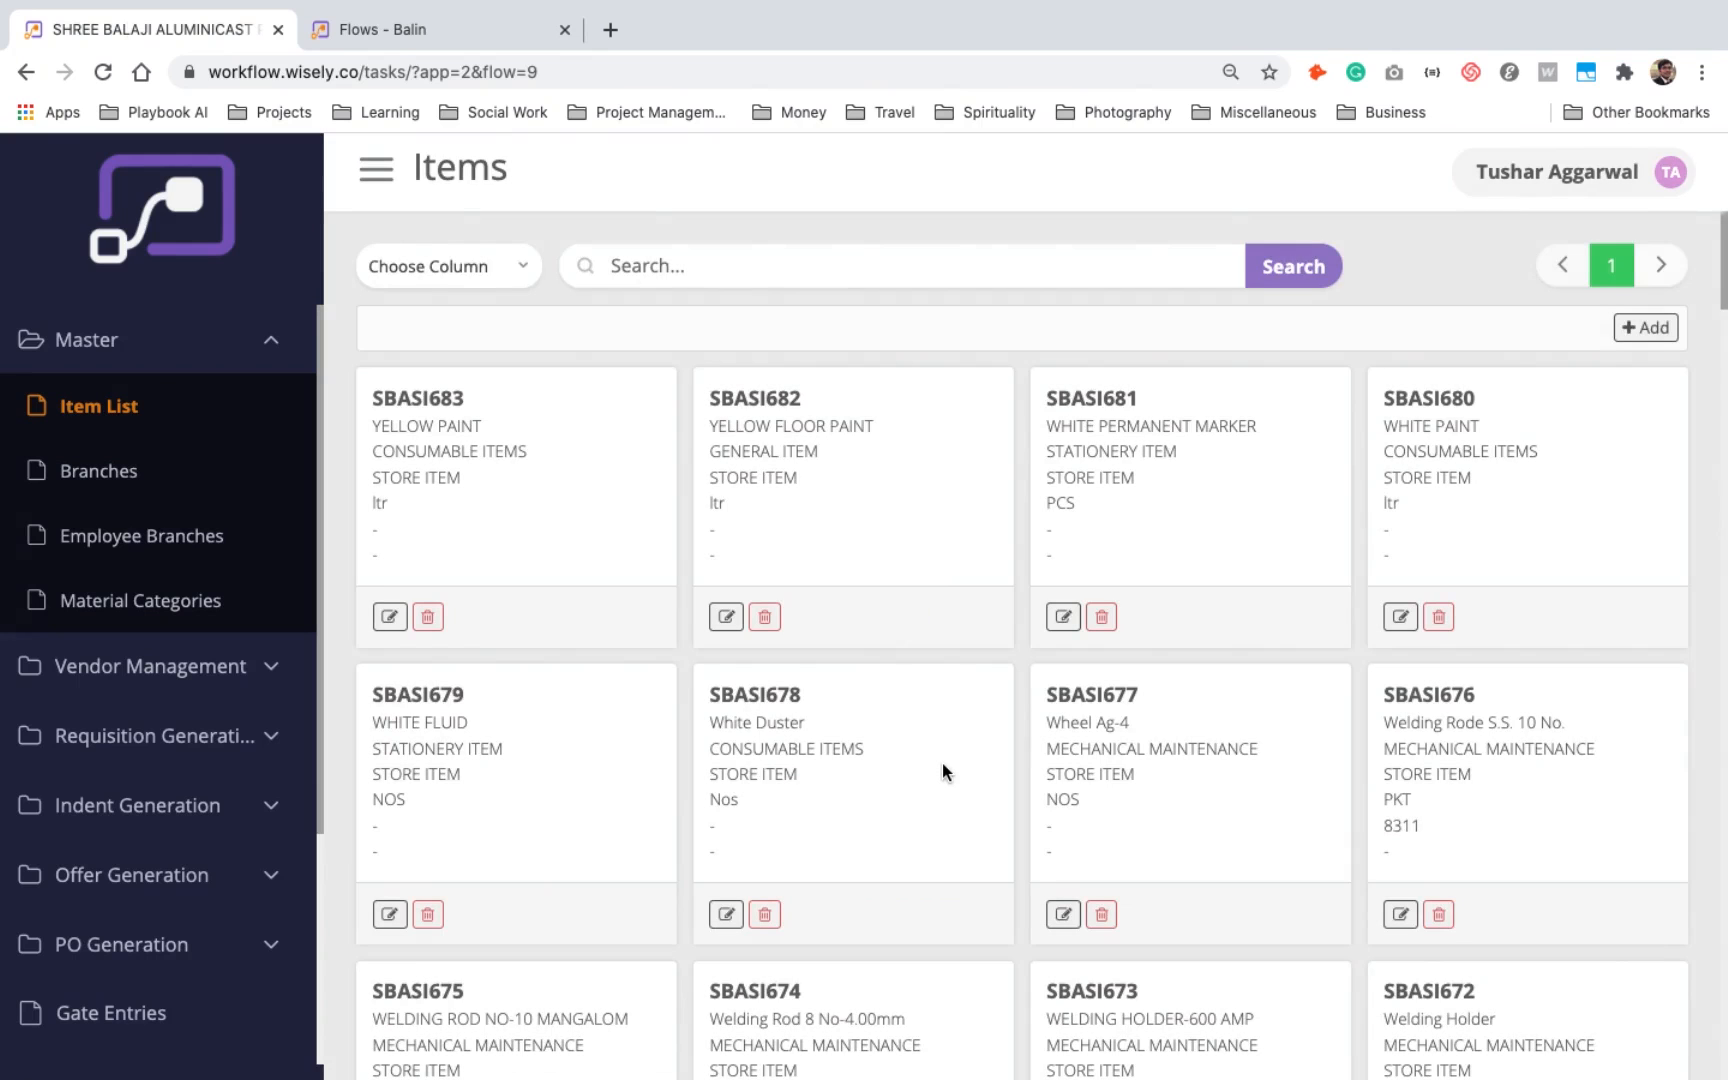
{"action": "scroll", "coordinate": [942, 763], "scroll_direction": "down", "scroll_amount": 2}
{"action": "scroll", "coordinate": [942, 763], "scroll_direction": "down", "scroll_amount": 6}
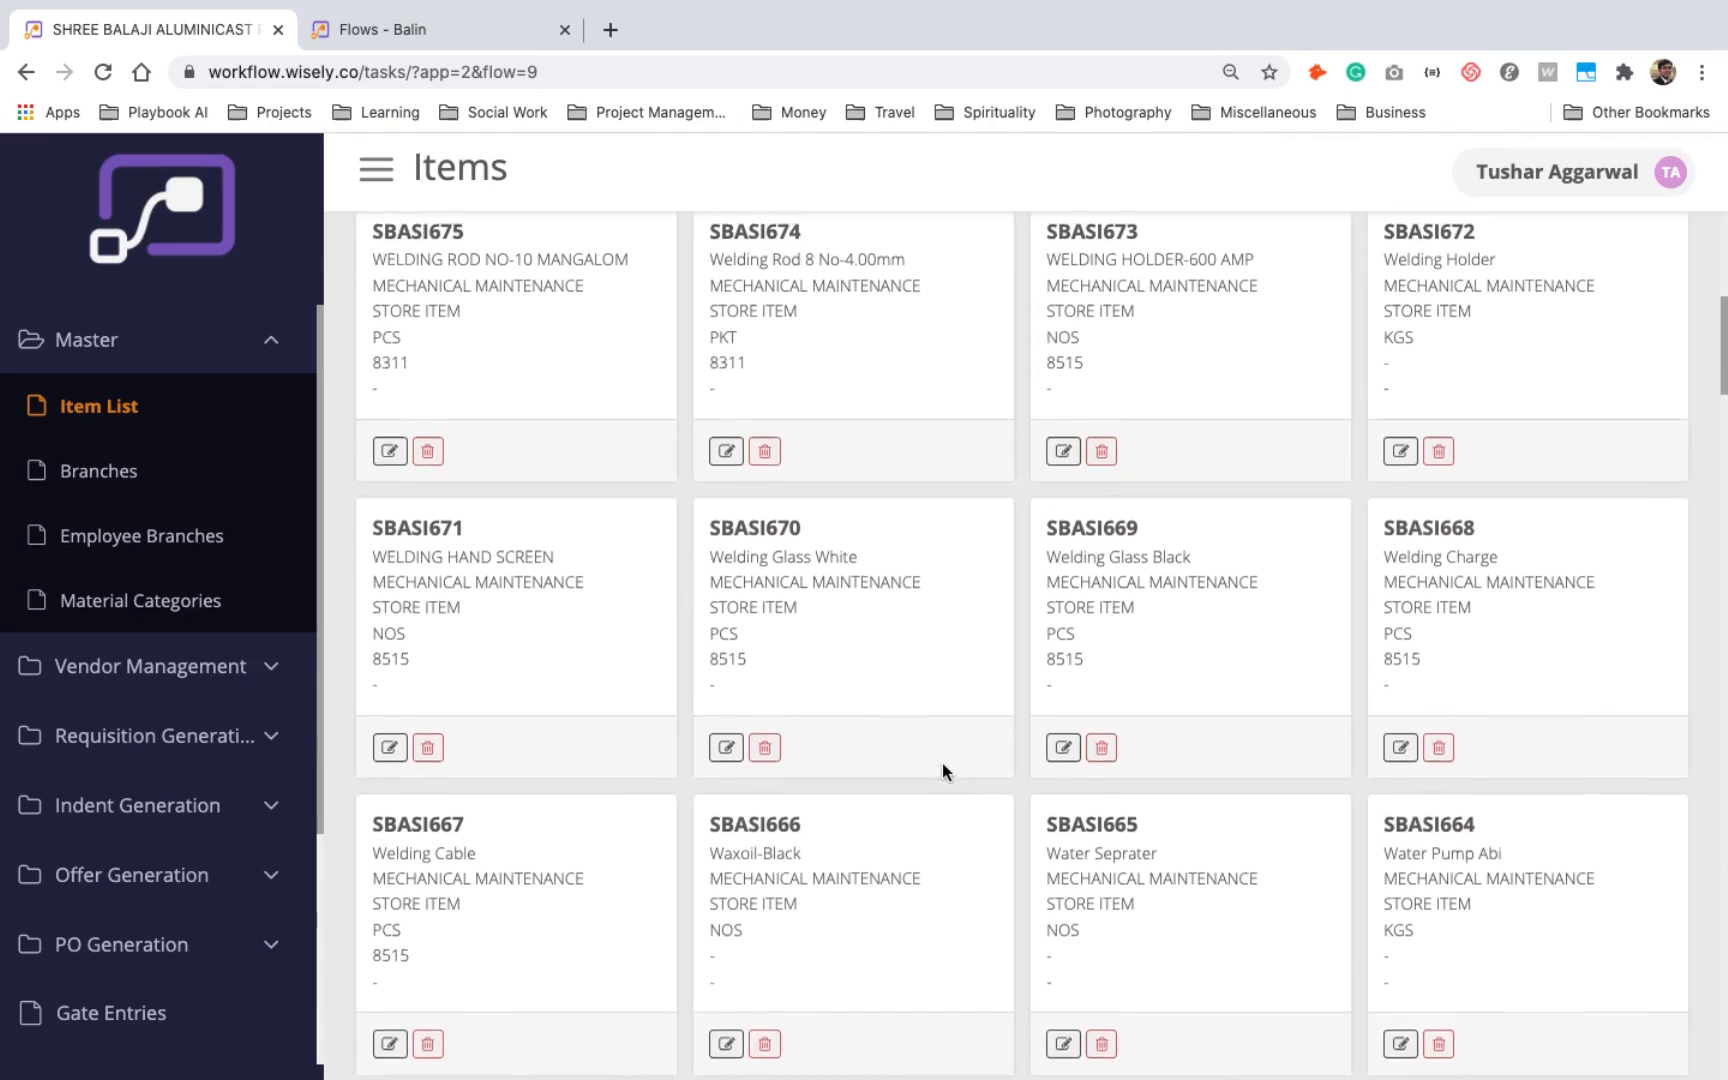
{"action": "scroll", "coordinate": [942, 763], "scroll_direction": "down", "scroll_amount": 5}
{"action": "scroll", "coordinate": [942, 763], "scroll_direction": "up", "scroll_amount": 5}
- Review the Items node's outputs and user access in the Item List flow, including the roles that can be assigned
{"action": "left_click", "coordinate": [468, 46]}
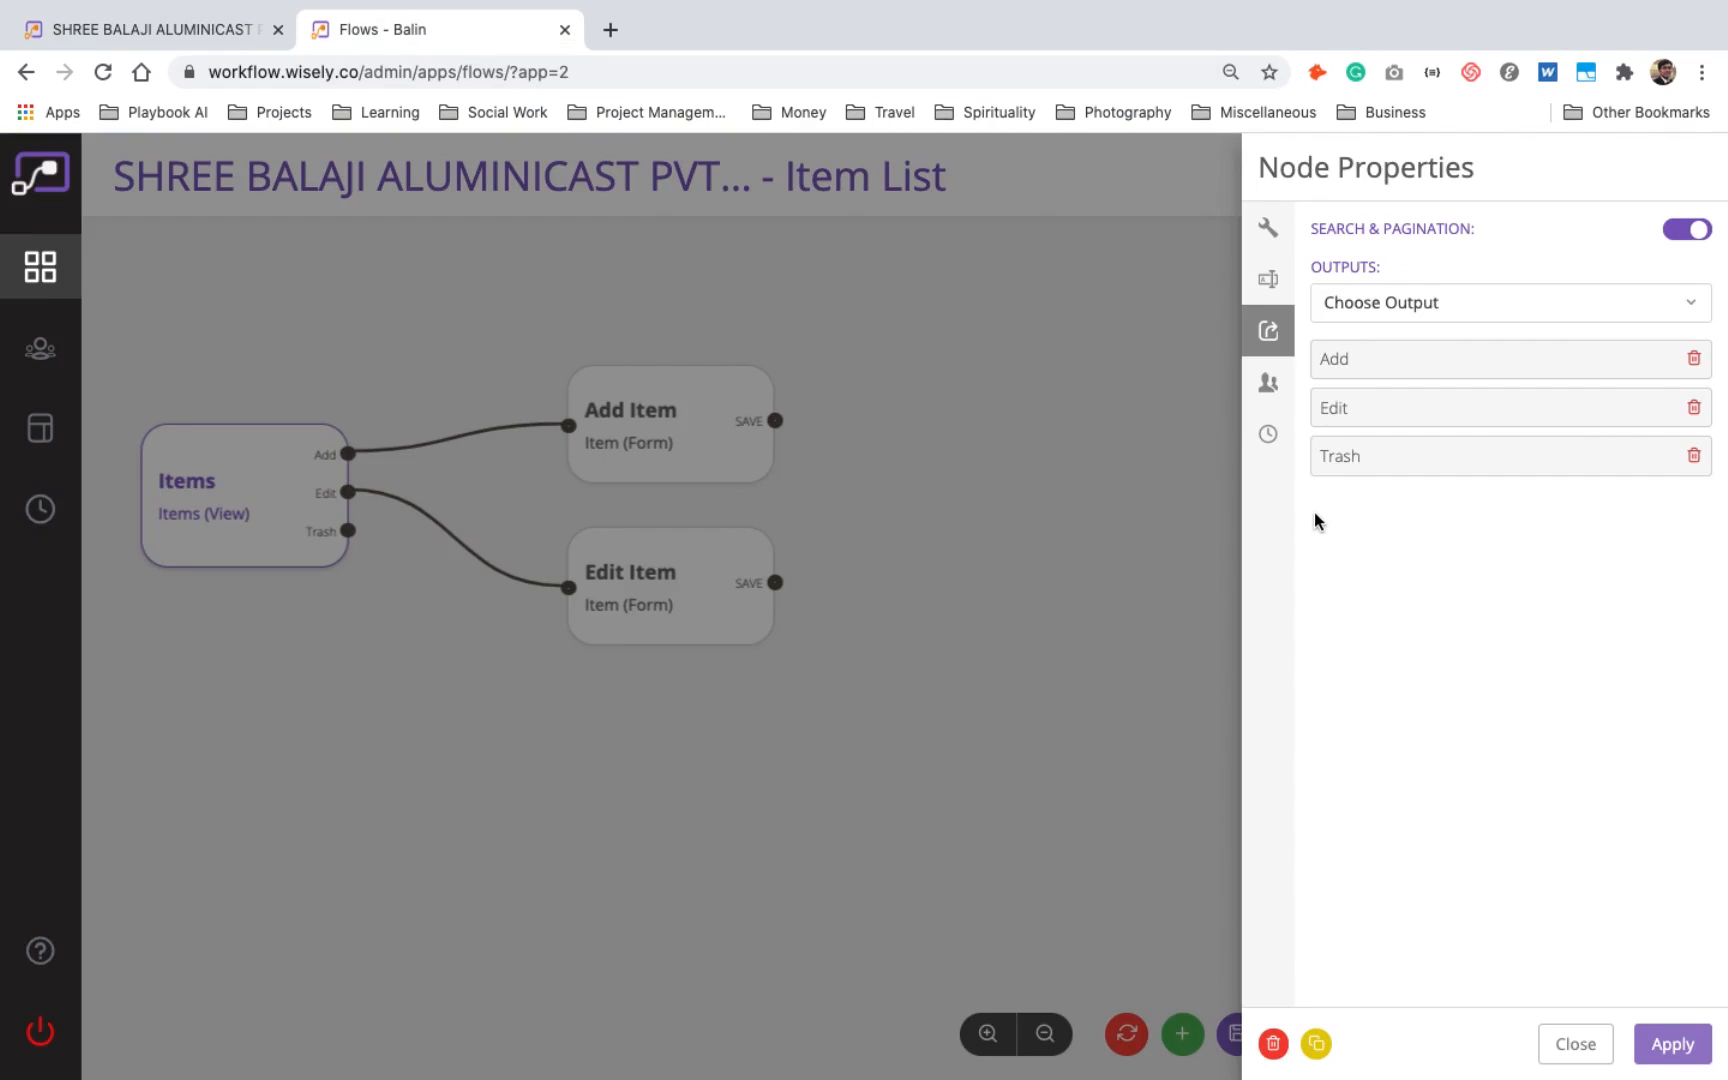
{"action": "left_click", "coordinate": [1268, 386]}
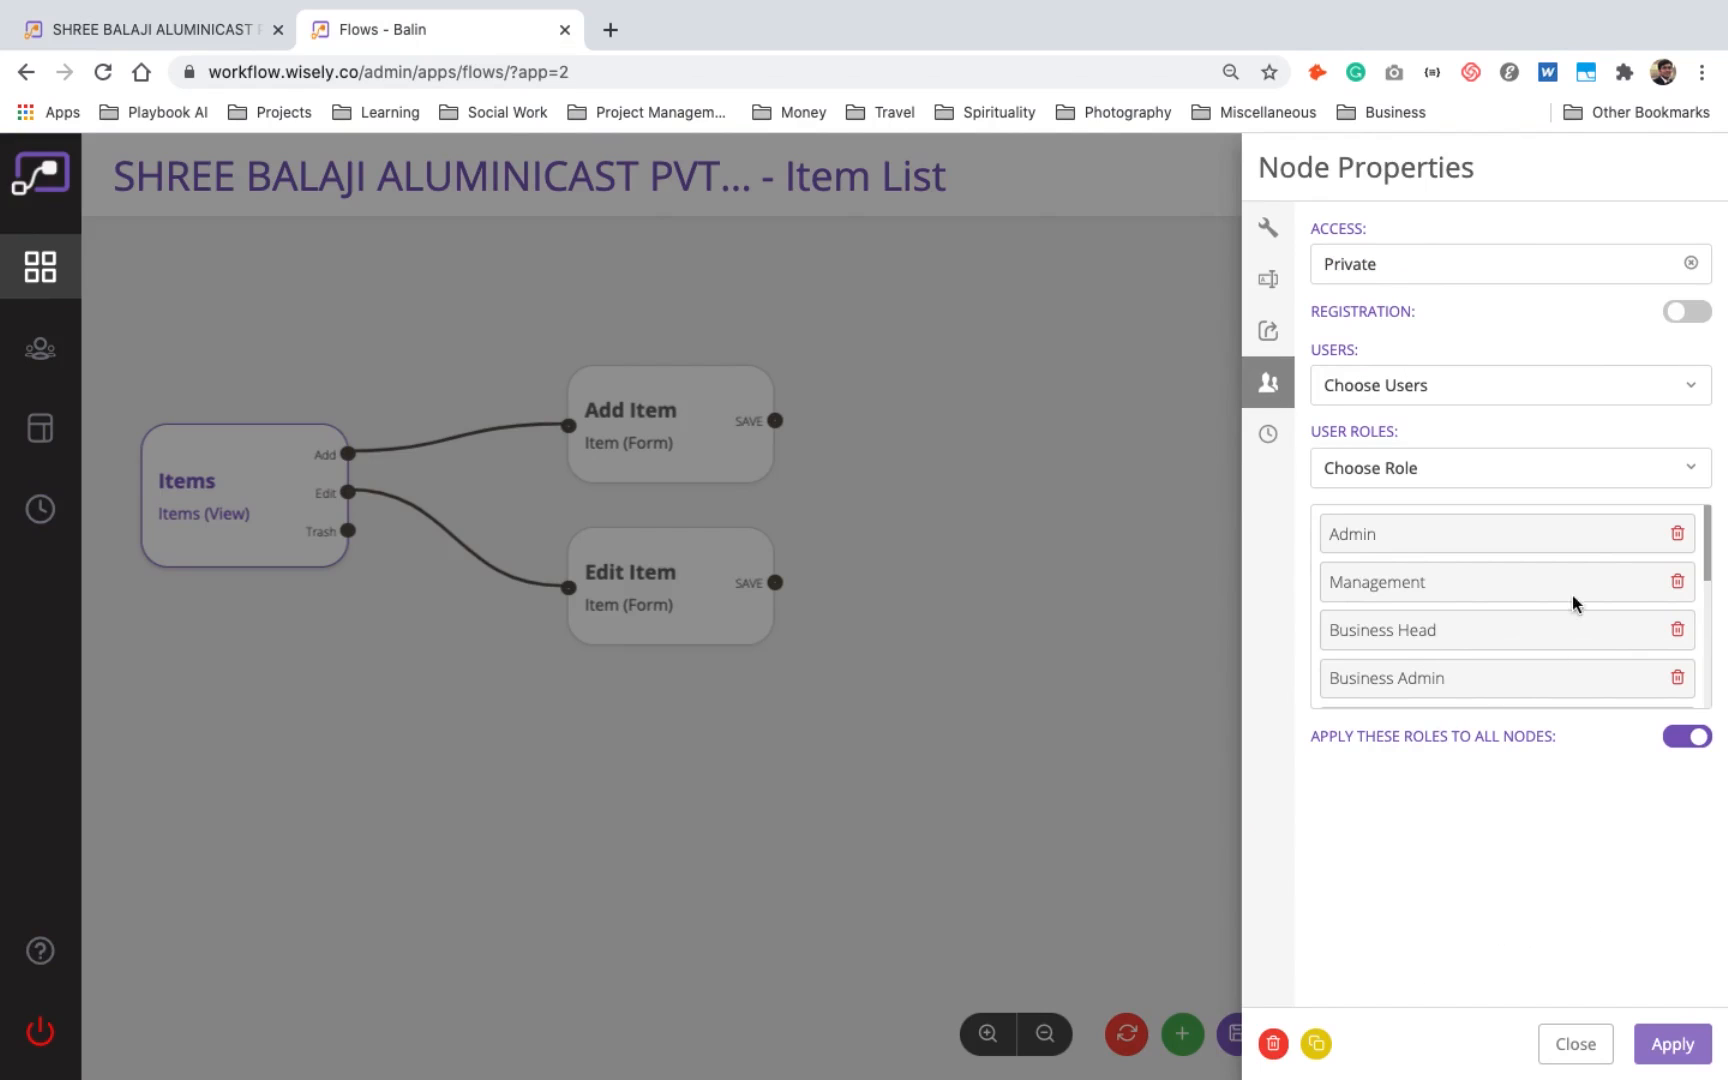
{"action": "left_click", "coordinate": [1409, 487]}
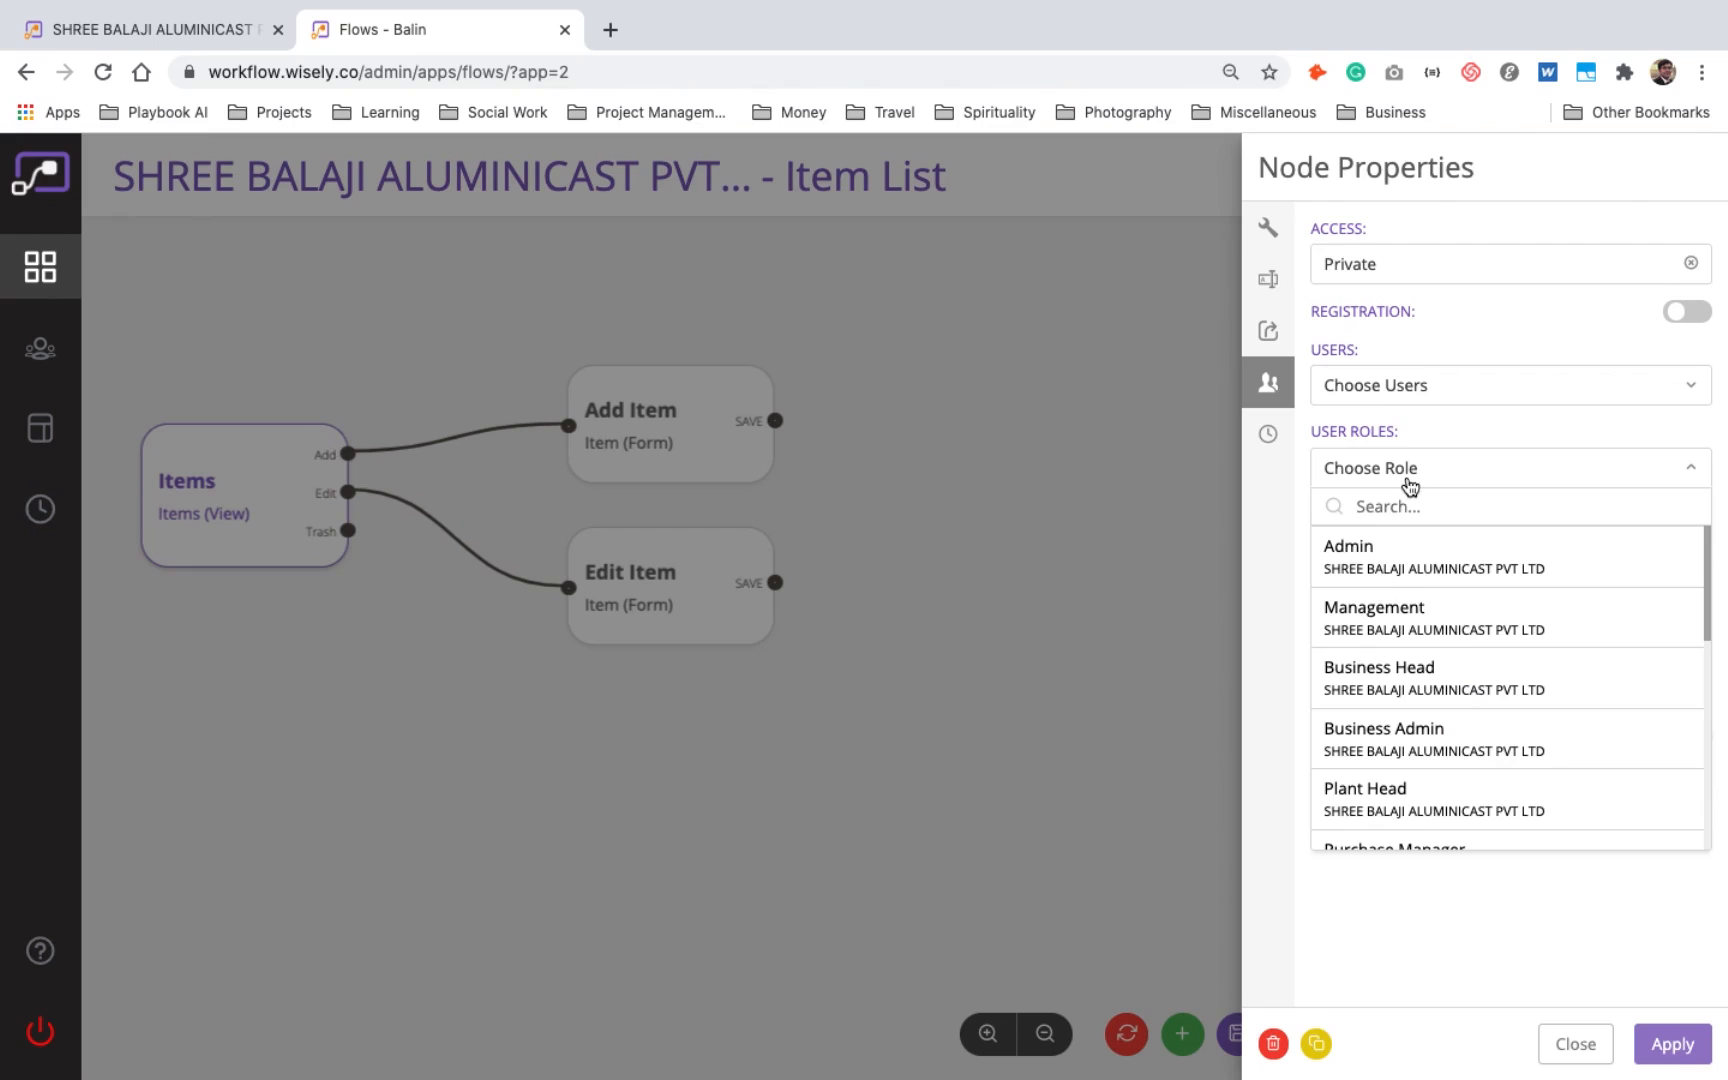
{"action": "scroll", "coordinate": [1423, 810], "scroll_direction": "down", "scroll_amount": 3}
{"action": "scroll", "coordinate": [1423, 810], "scroll_direction": "up", "scroll_amount": 3}
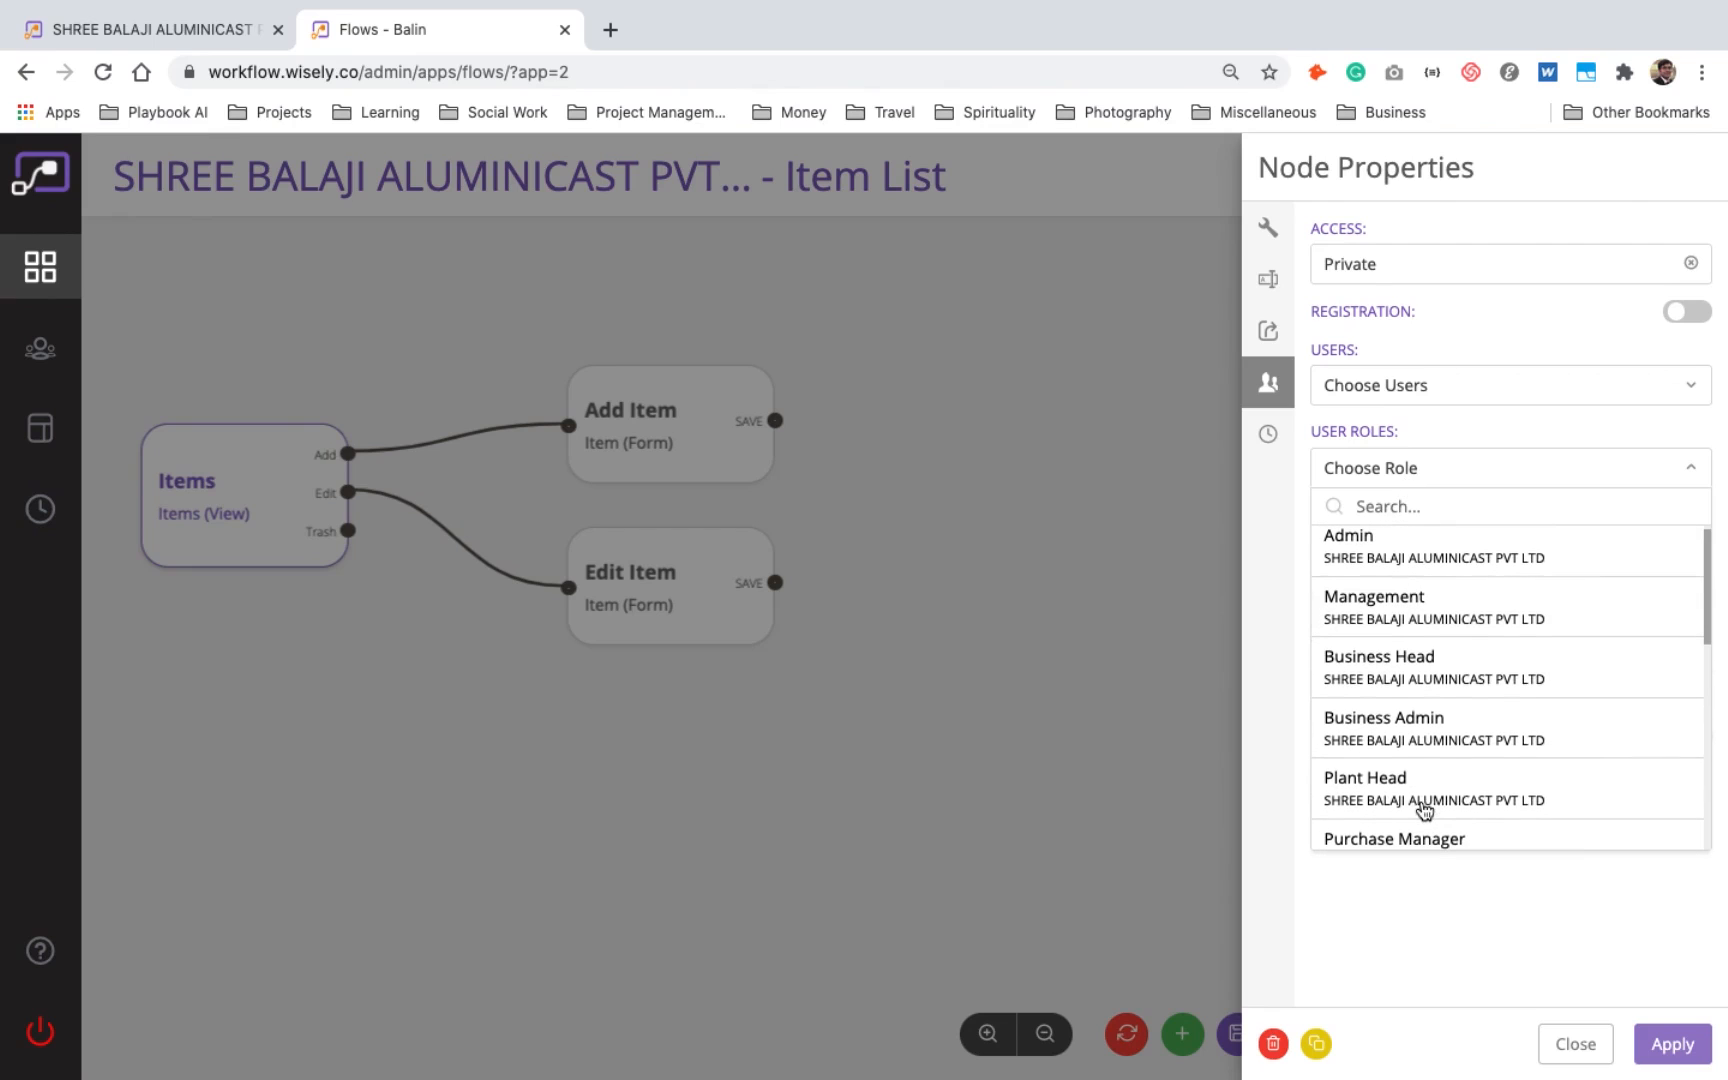
{"action": "left_click", "coordinate": [1422, 930]}
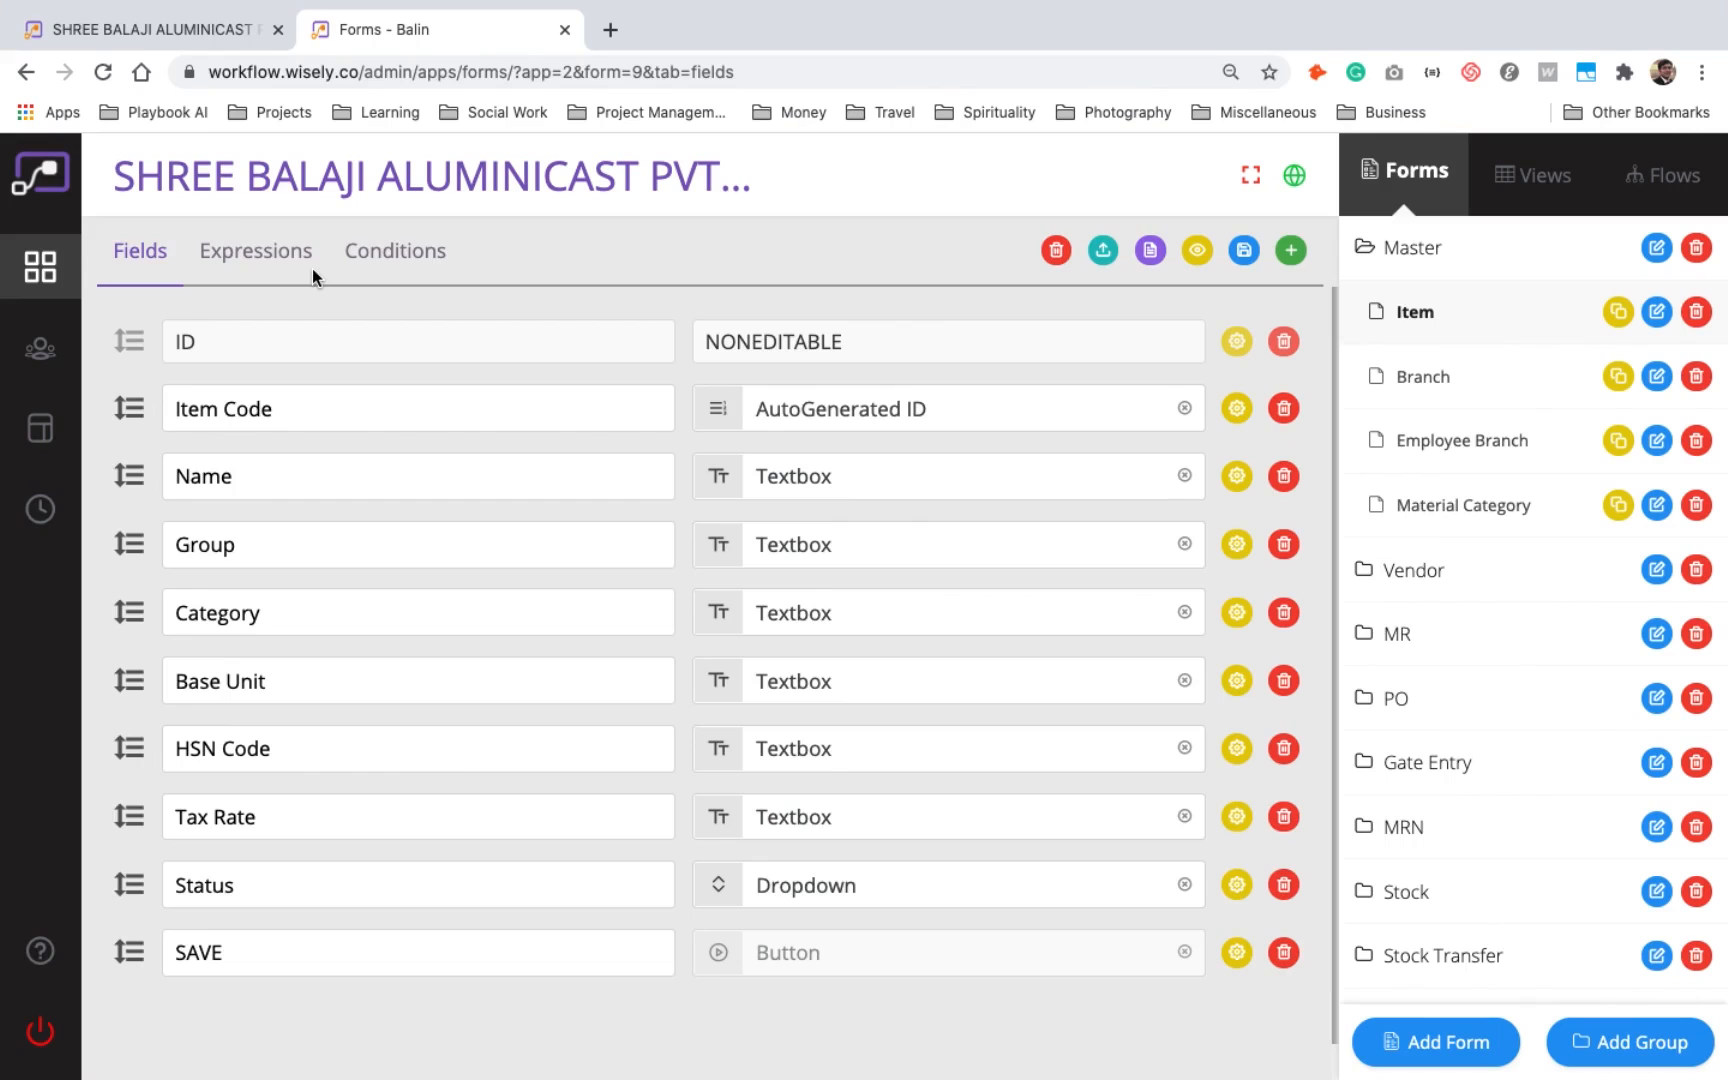
- Review the expressions of the Item form, then the expressions and conditions of the Quotation form in the MR group
{"action": "left_click", "coordinate": [302, 268]}
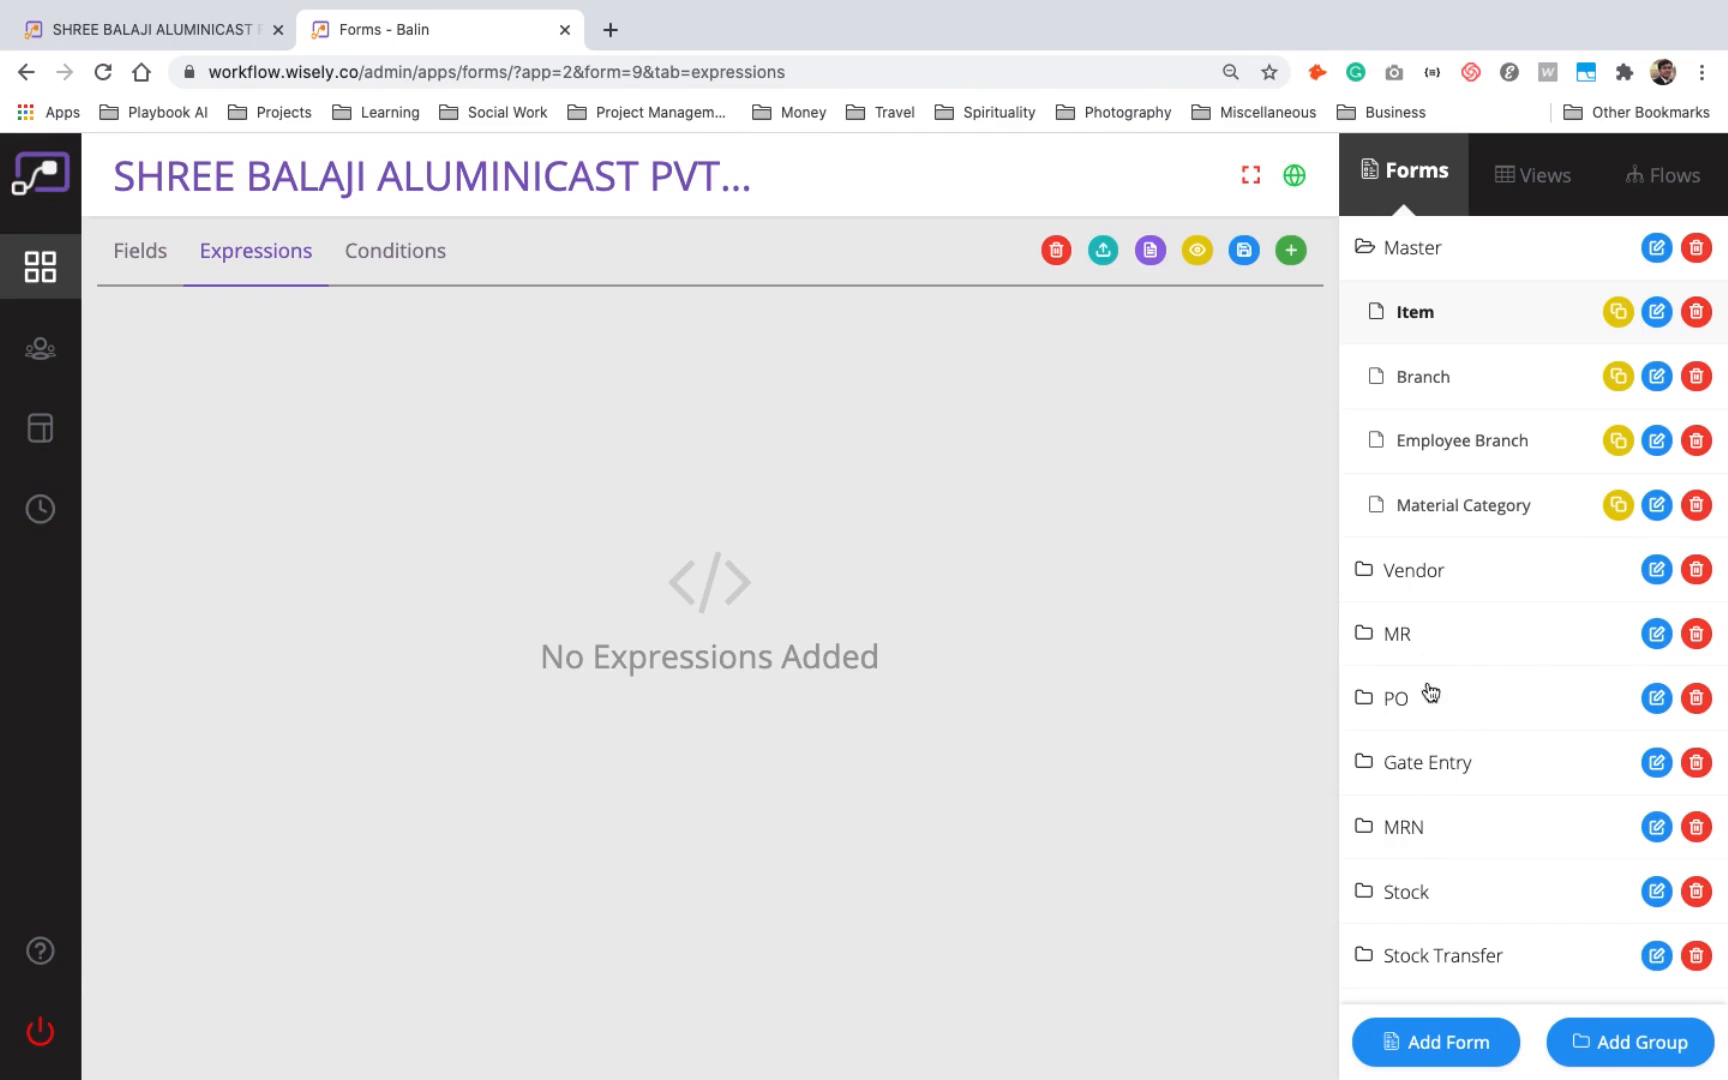
{"action": "left_click", "coordinate": [1416, 573]}
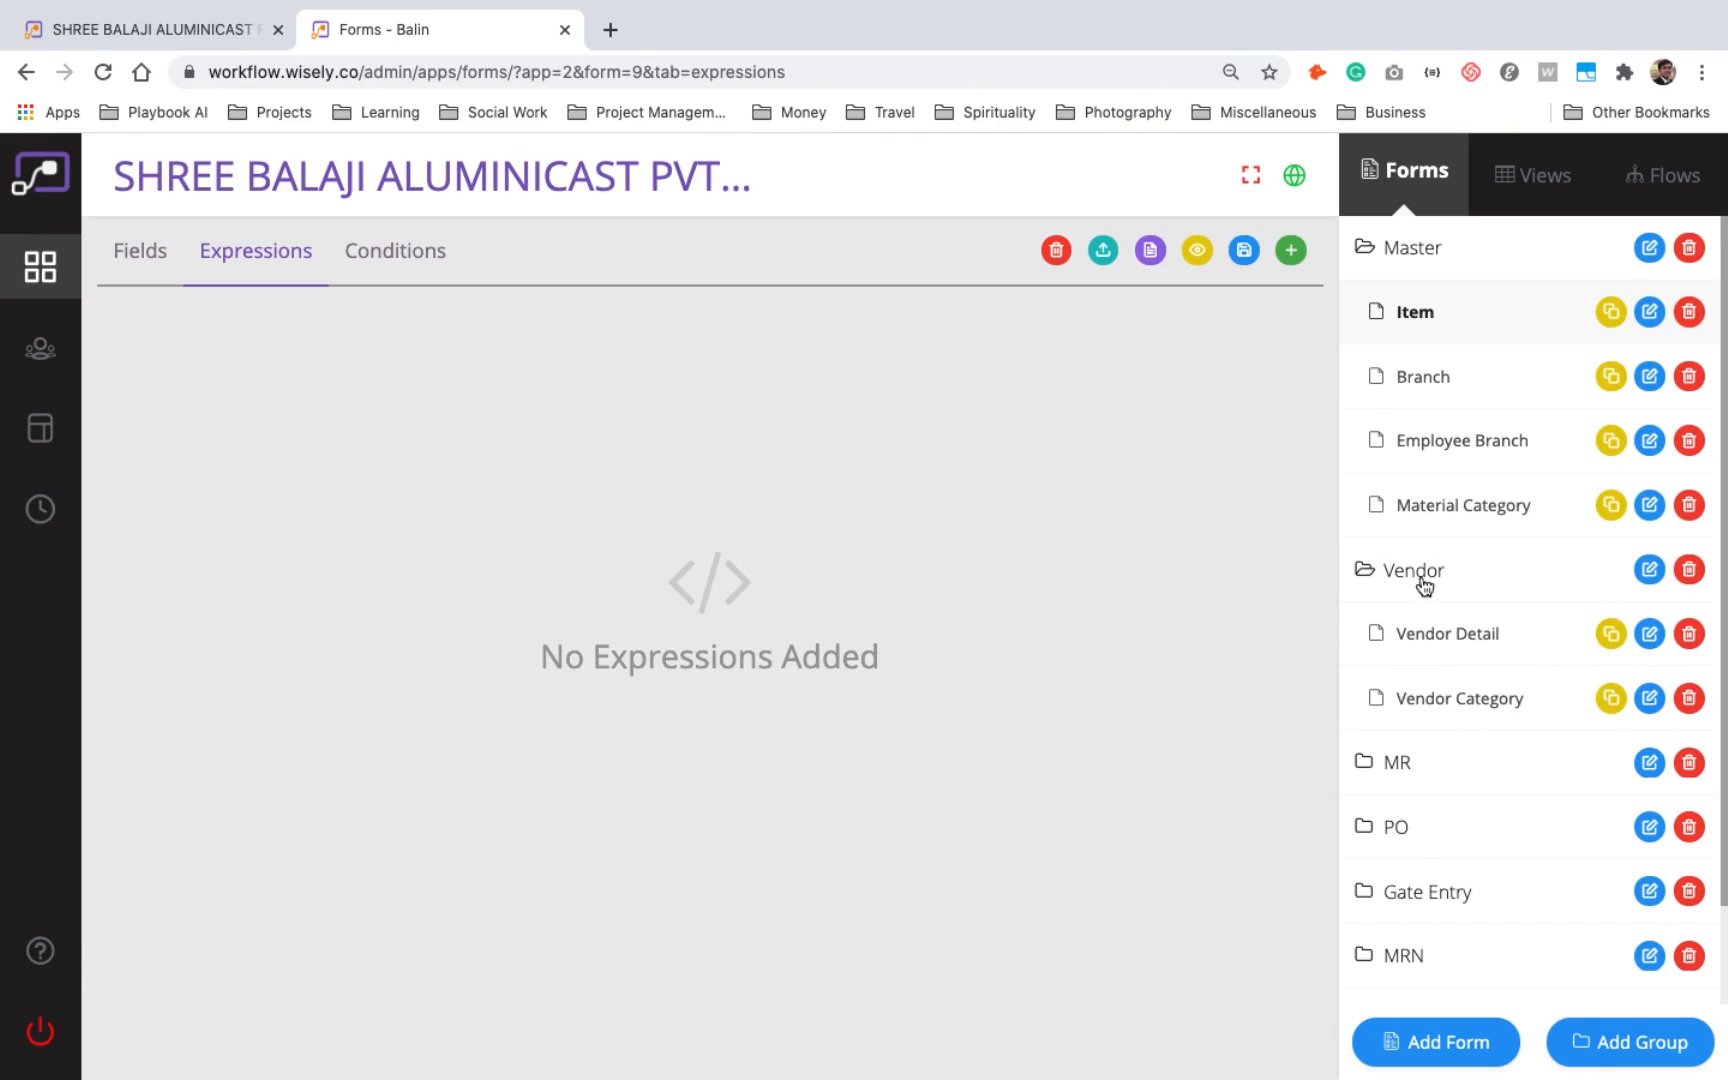
{"action": "left_click", "coordinate": [1427, 776]}
{"action": "left_click", "coordinate": [1440, 962]}
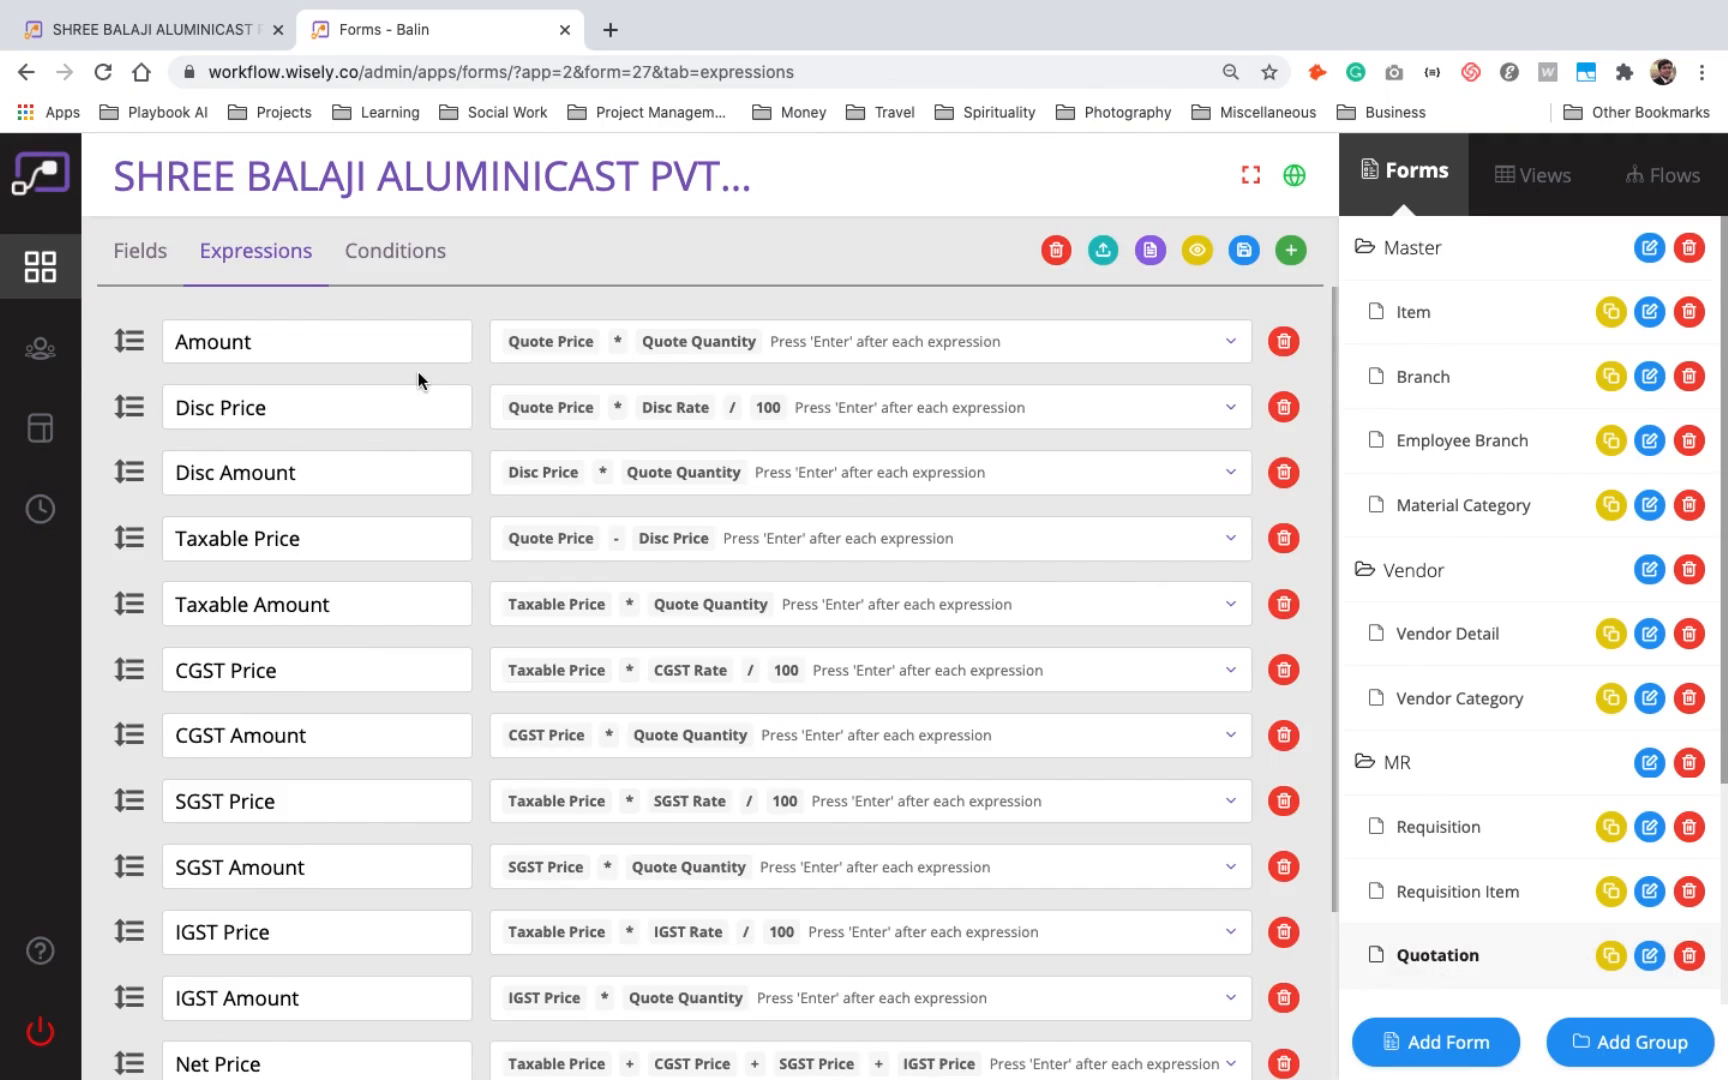
{"action": "left_click_drag", "start_coordinate": [266, 341], "coordinate": [175, 343]}
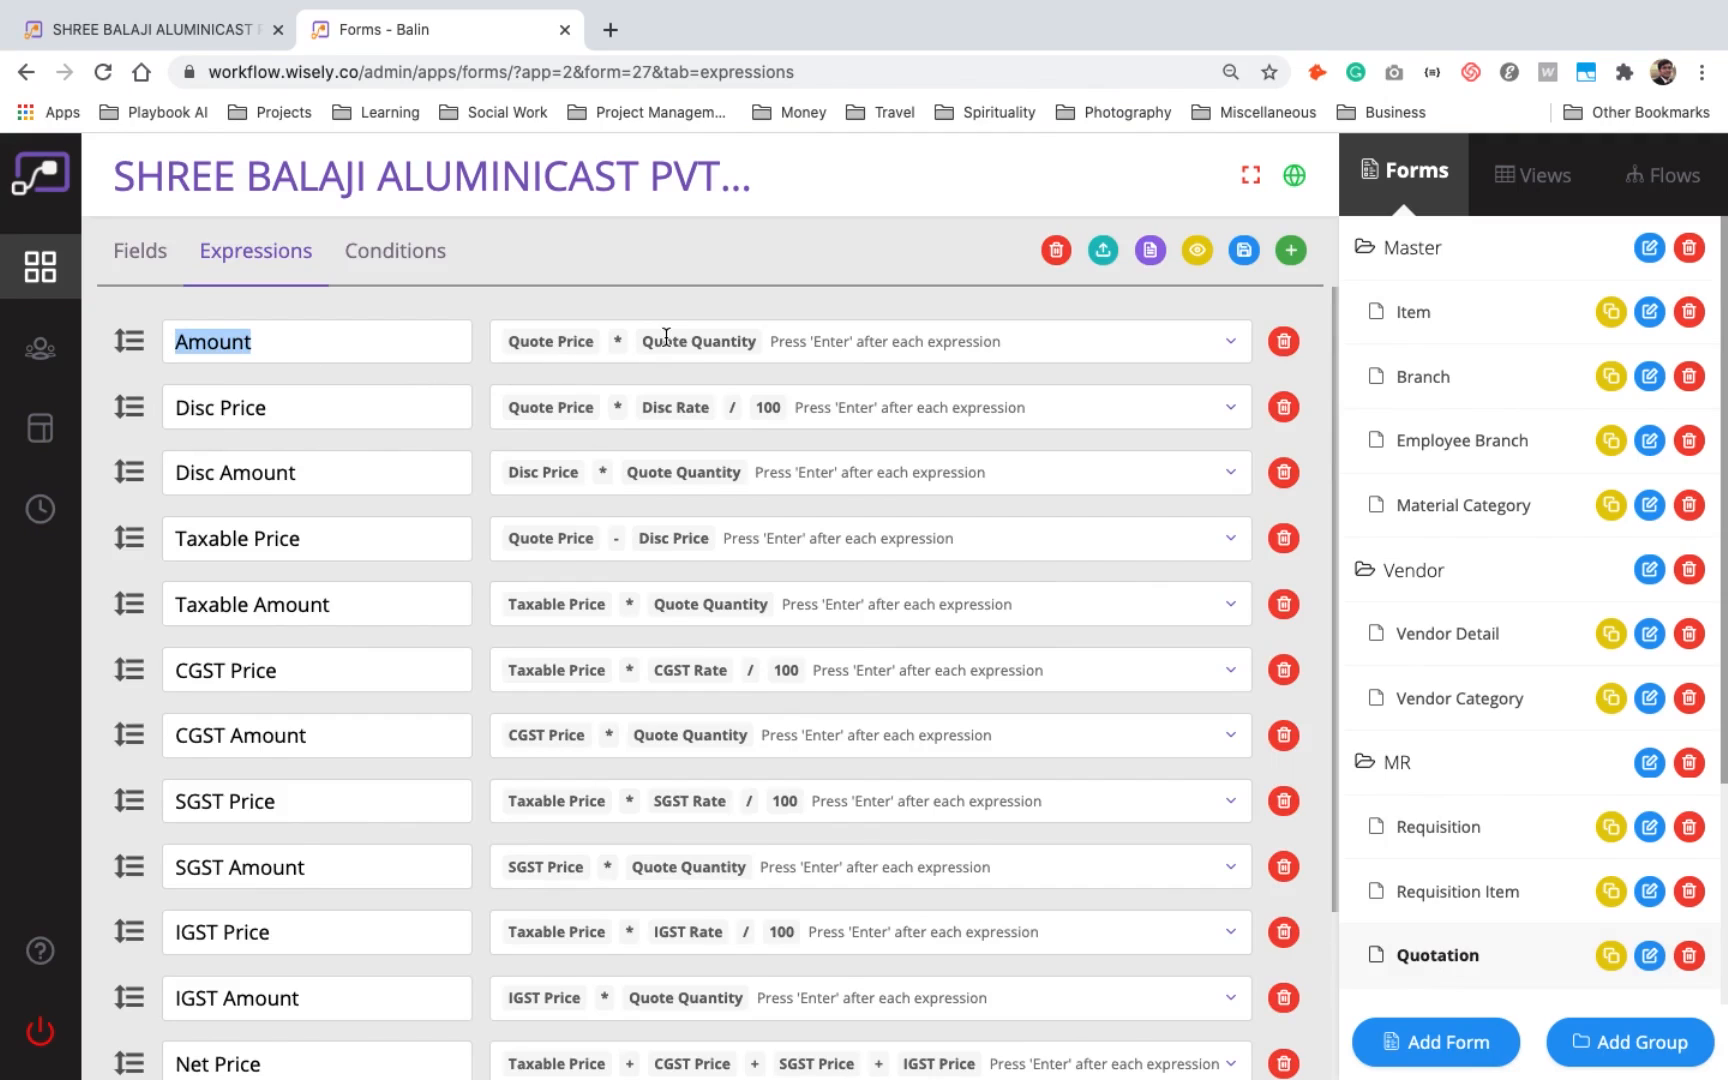
{"action": "left_click", "coordinate": [424, 262]}
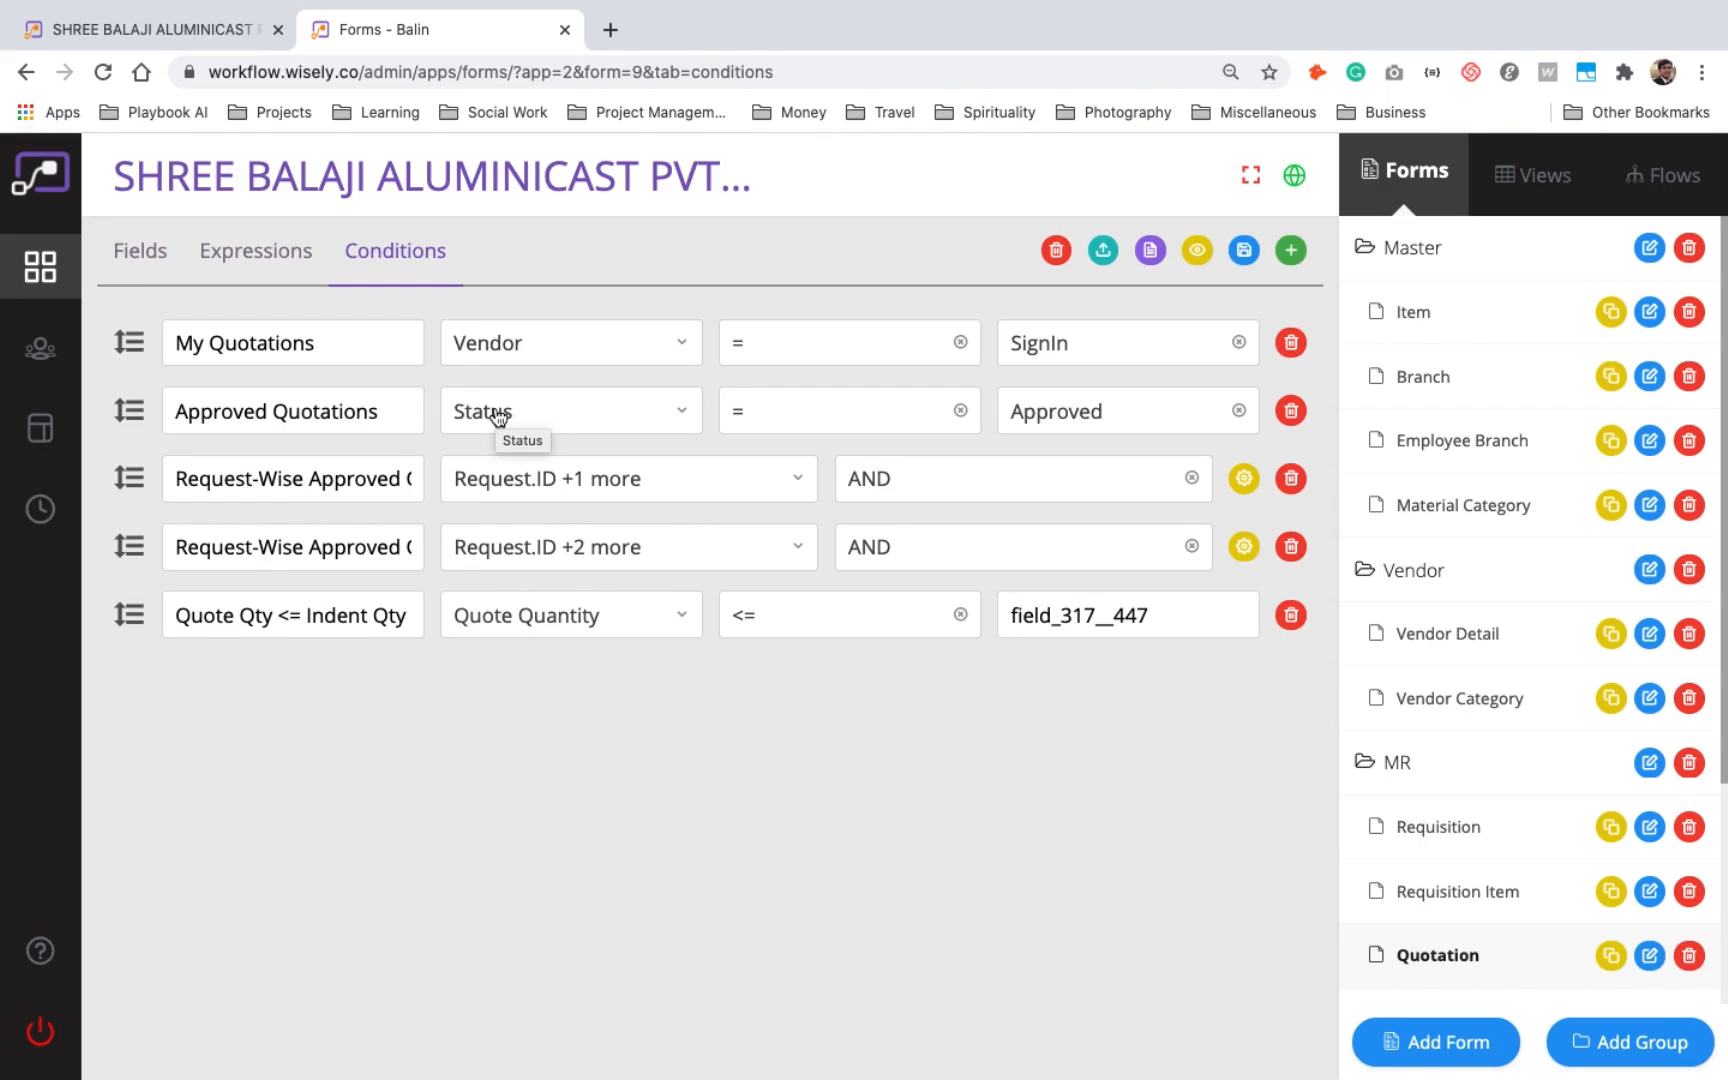
- Try adding a COUNT function named Dummy to the Items view and review the fields and conditions offered for it
{"action": "left_click", "coordinate": [1538, 177]}
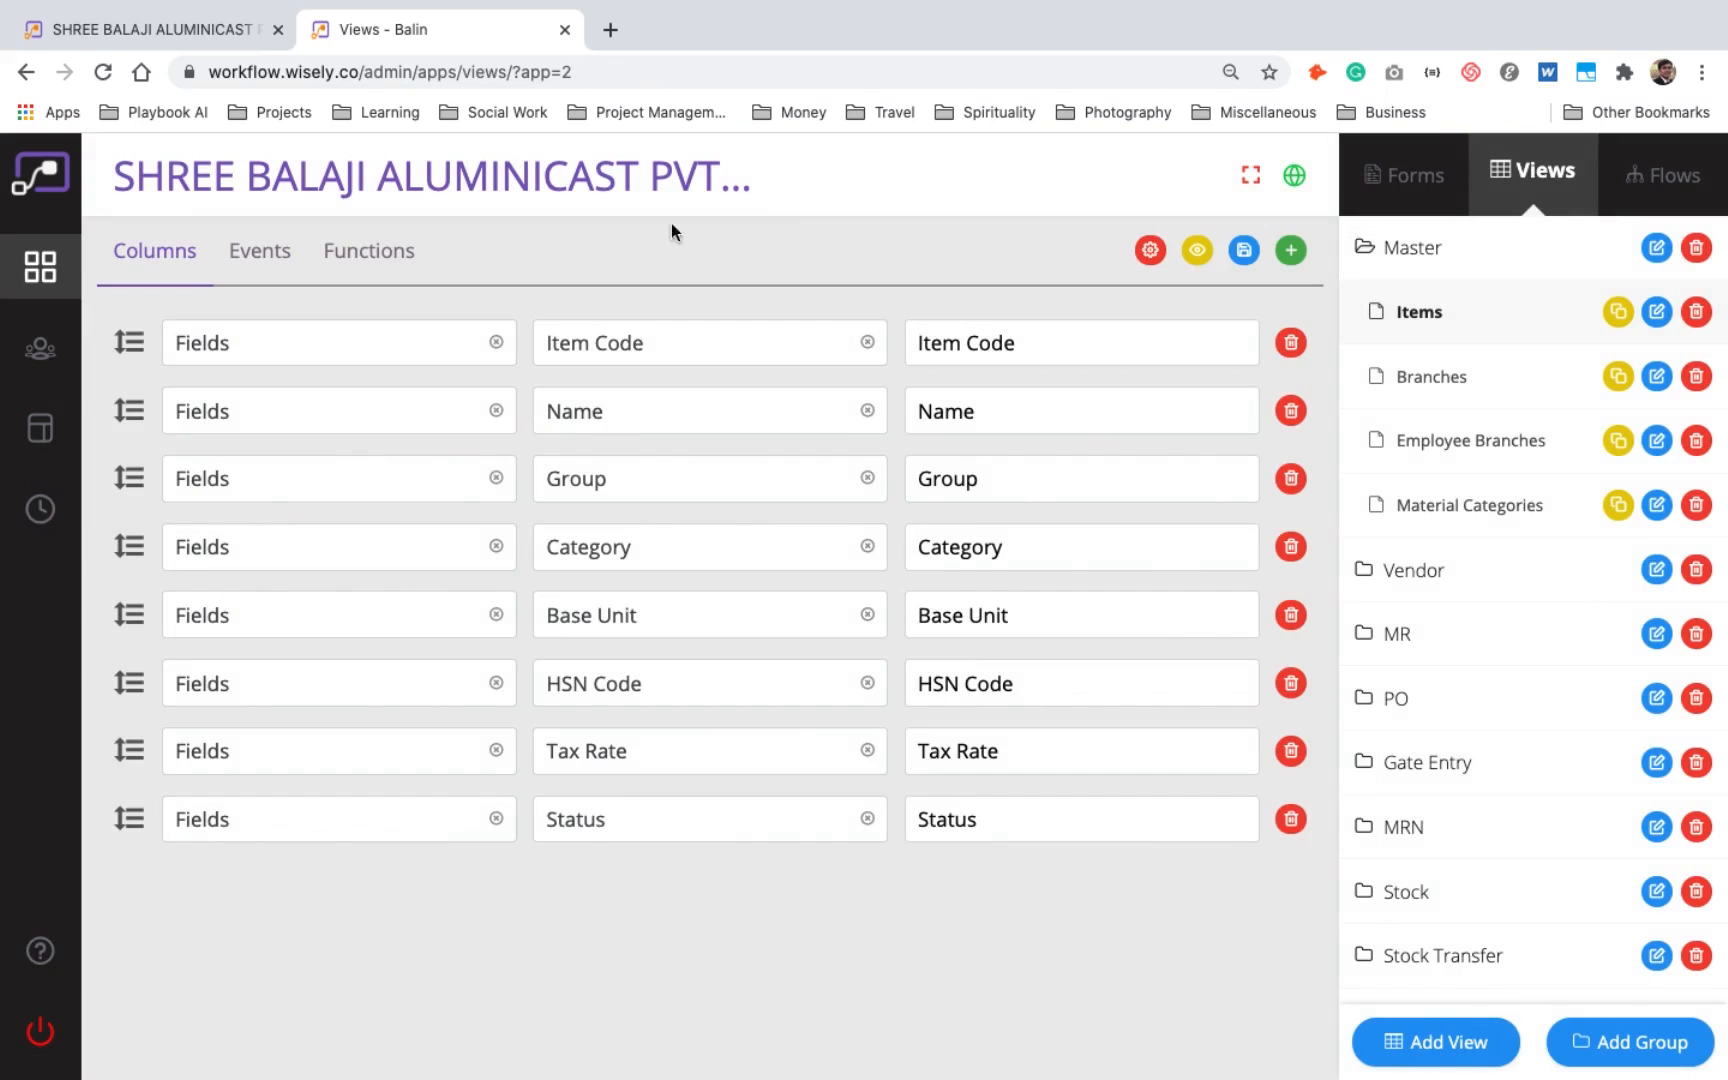
{"action": "left_click", "coordinate": [404, 251]}
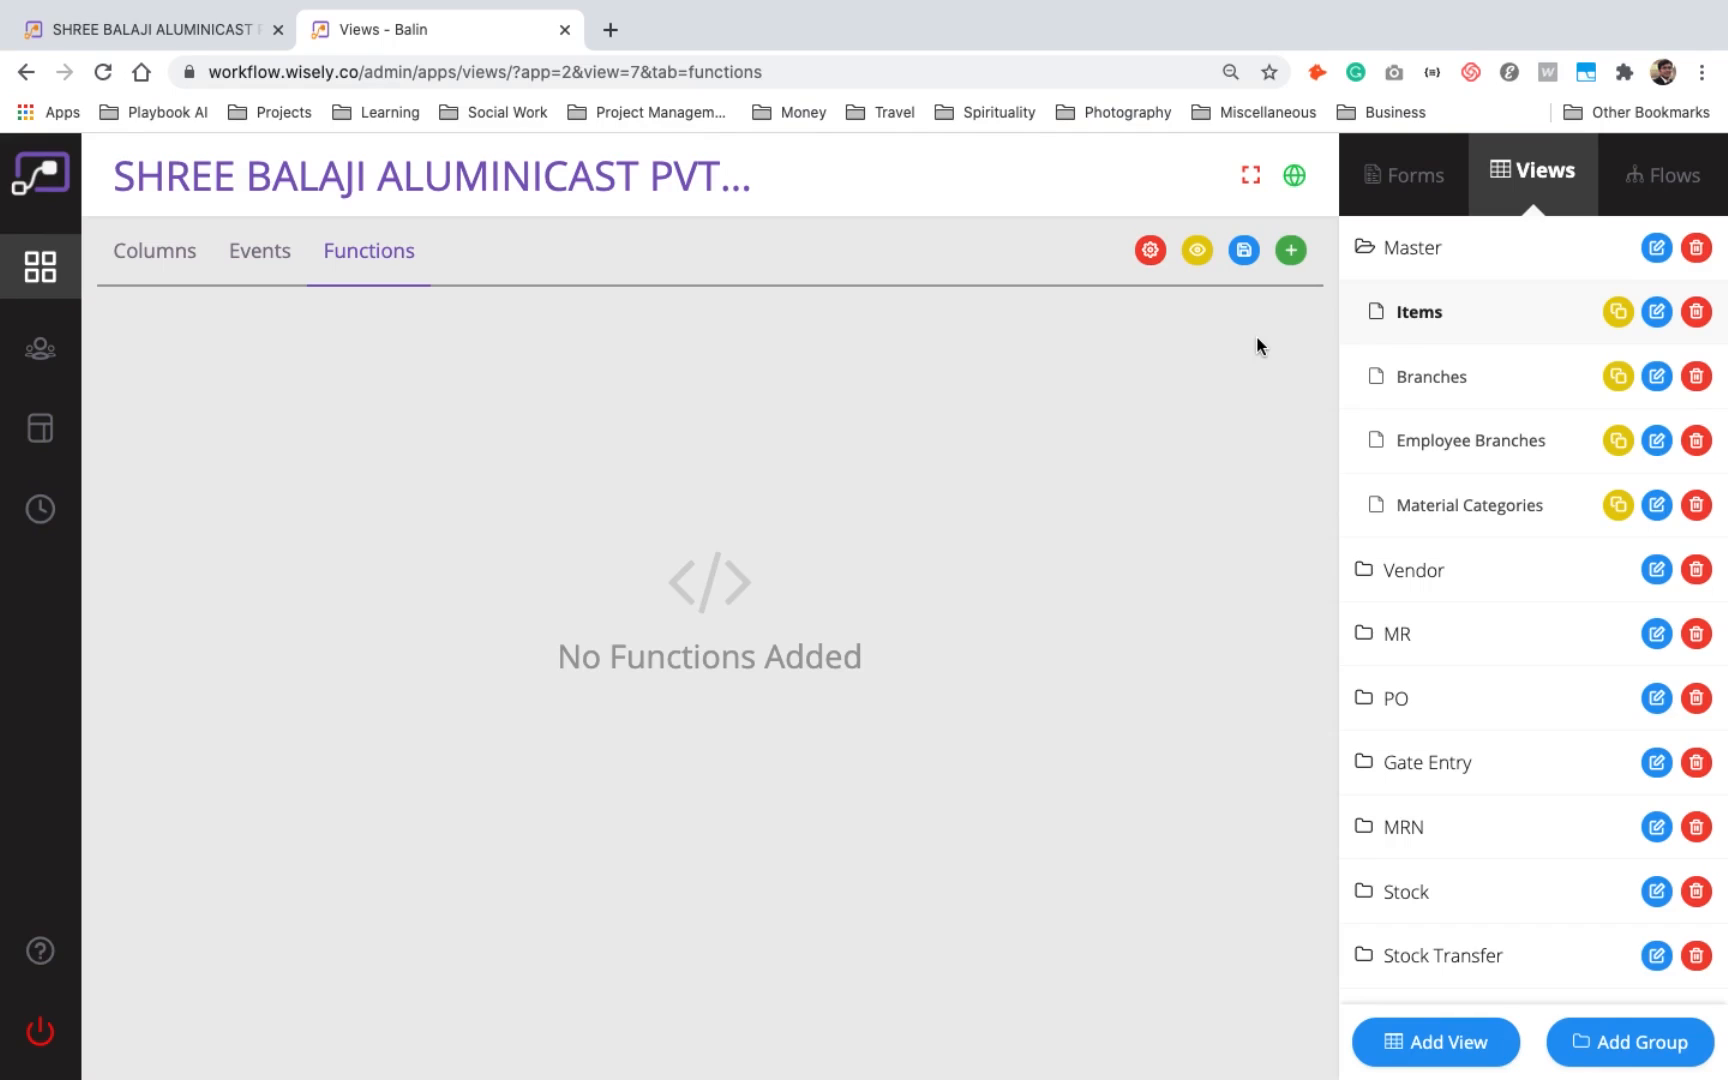
{"action": "left_click", "coordinate": [1289, 249]}
{"action": "type", "text": "Dummy"}
{"action": "left_click", "coordinate": [474, 359]}
{"action": "left_click", "coordinate": [488, 390]}
{"action": "left_click", "coordinate": [875, 352]}
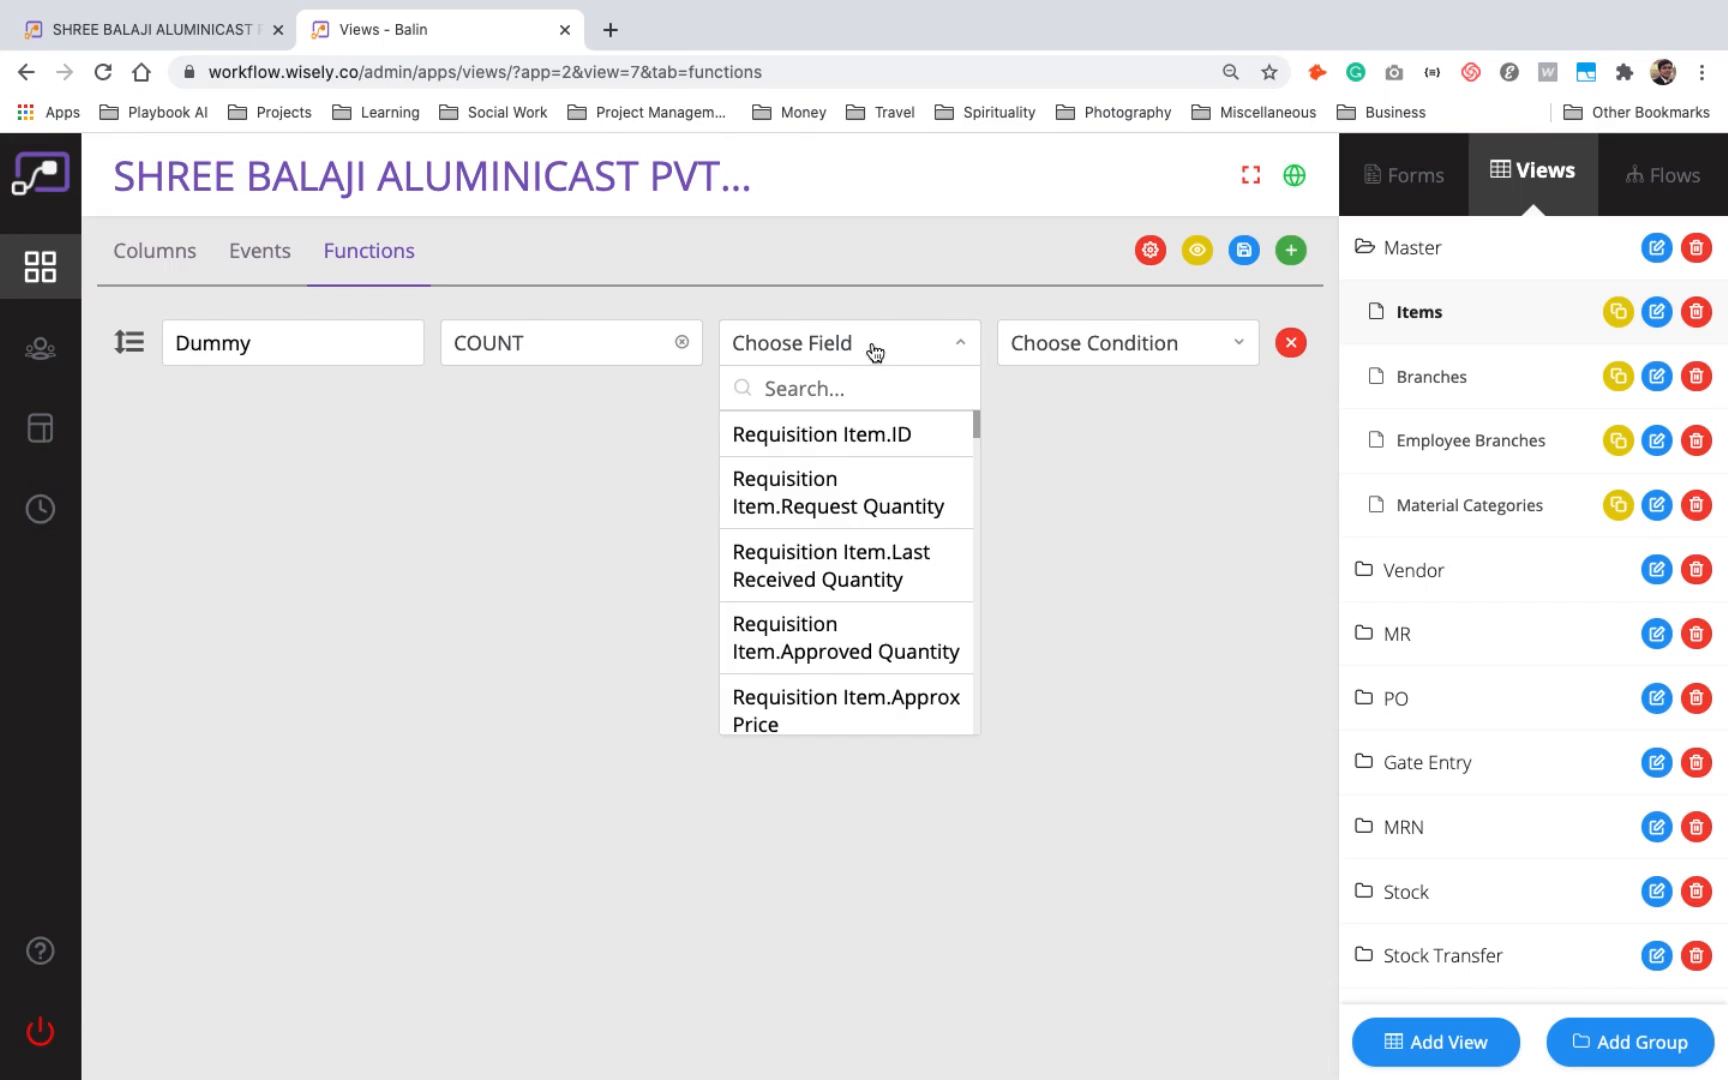
{"action": "left_click", "coordinate": [1202, 348]}
{"action": "scroll", "coordinate": [1211, 628], "scroll_direction": "down", "scroll_amount": 1}
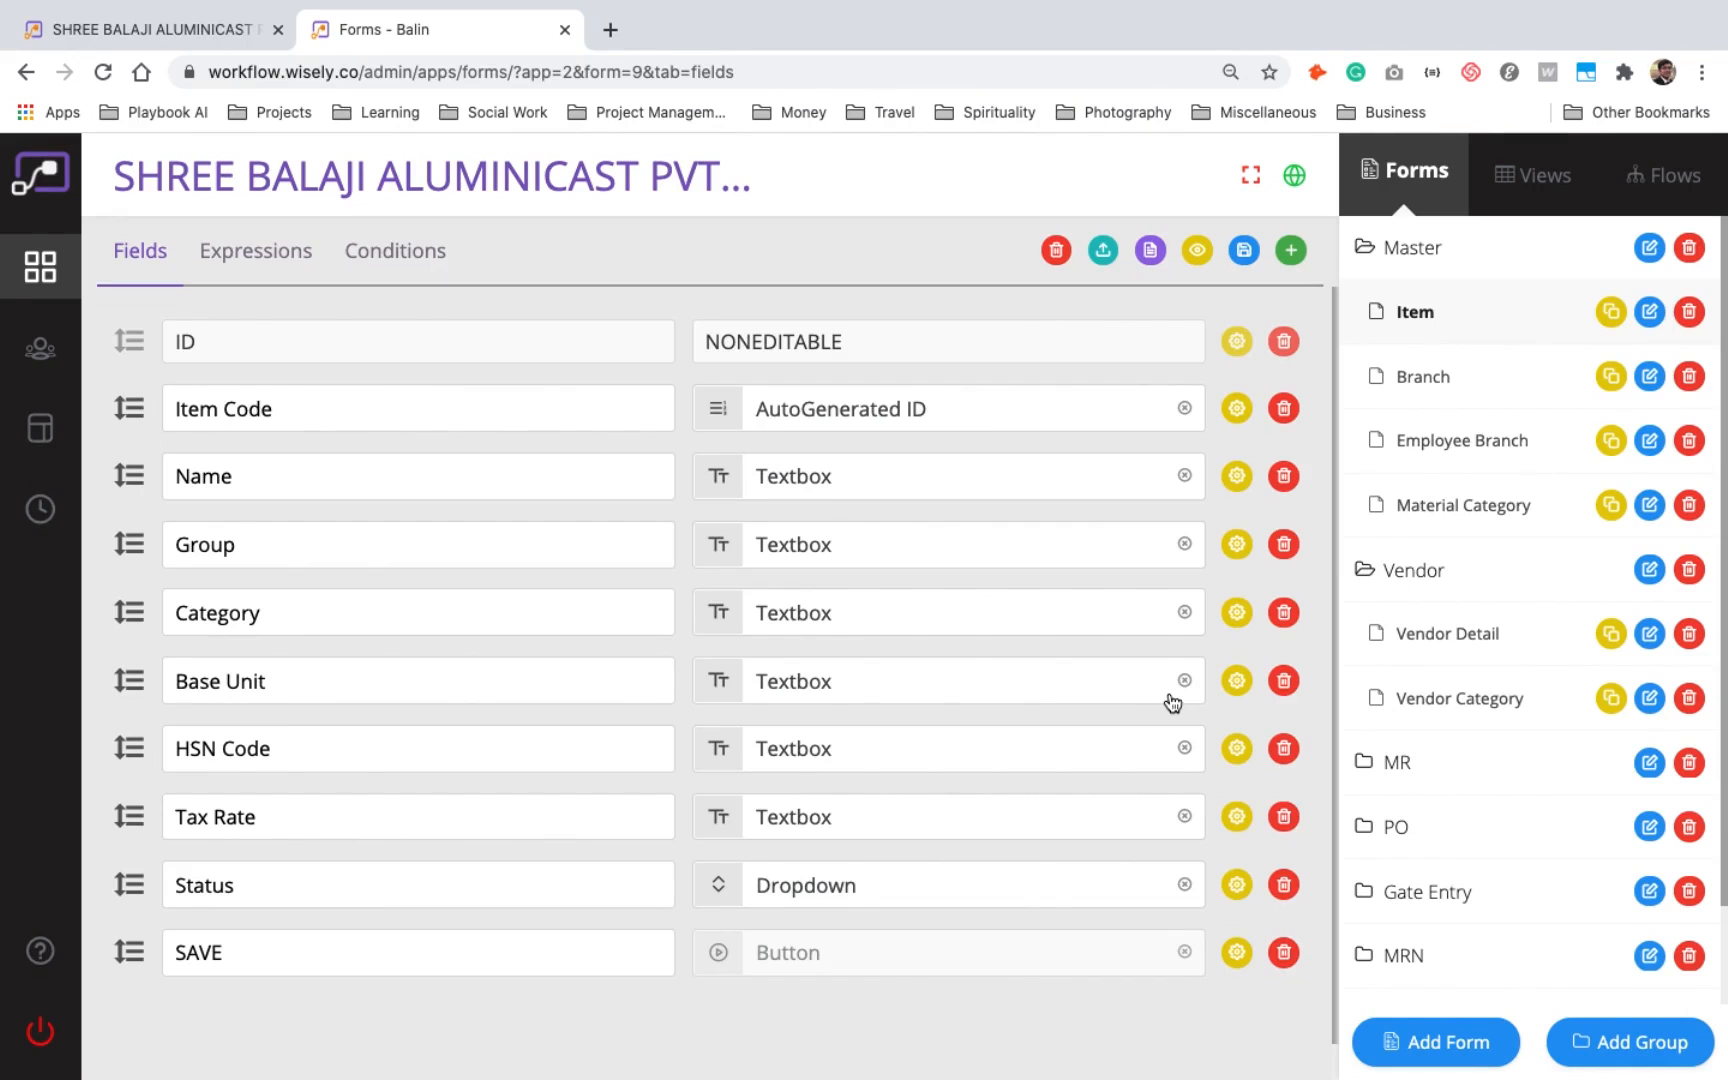
- Preview the Item form at desktop, tablet and phone sizes and review its global text and colour properties
{"action": "left_click", "coordinate": [1196, 250]}
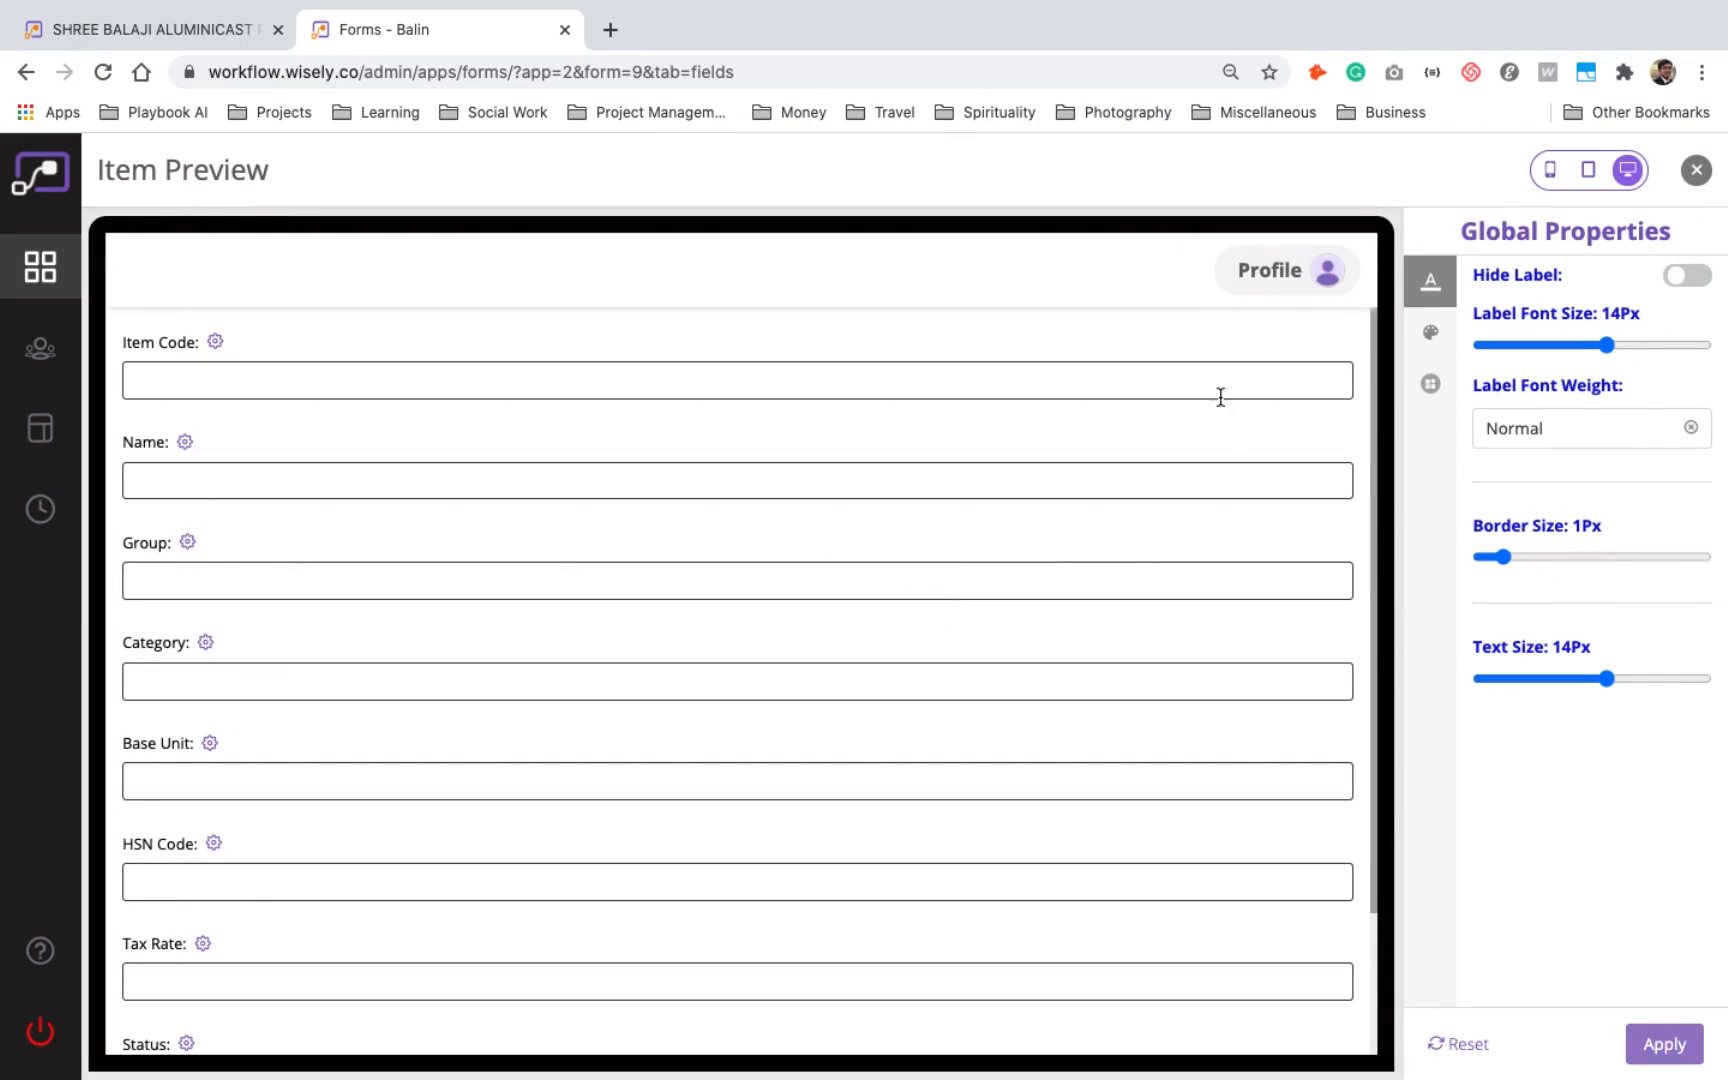
{"action": "scroll", "coordinate": [1223, 420], "scroll_direction": "down", "scroll_amount": 3}
{"action": "scroll", "coordinate": [1228, 464], "scroll_direction": "up", "scroll_amount": 3}
{"action": "left_click", "coordinate": [1591, 171]}
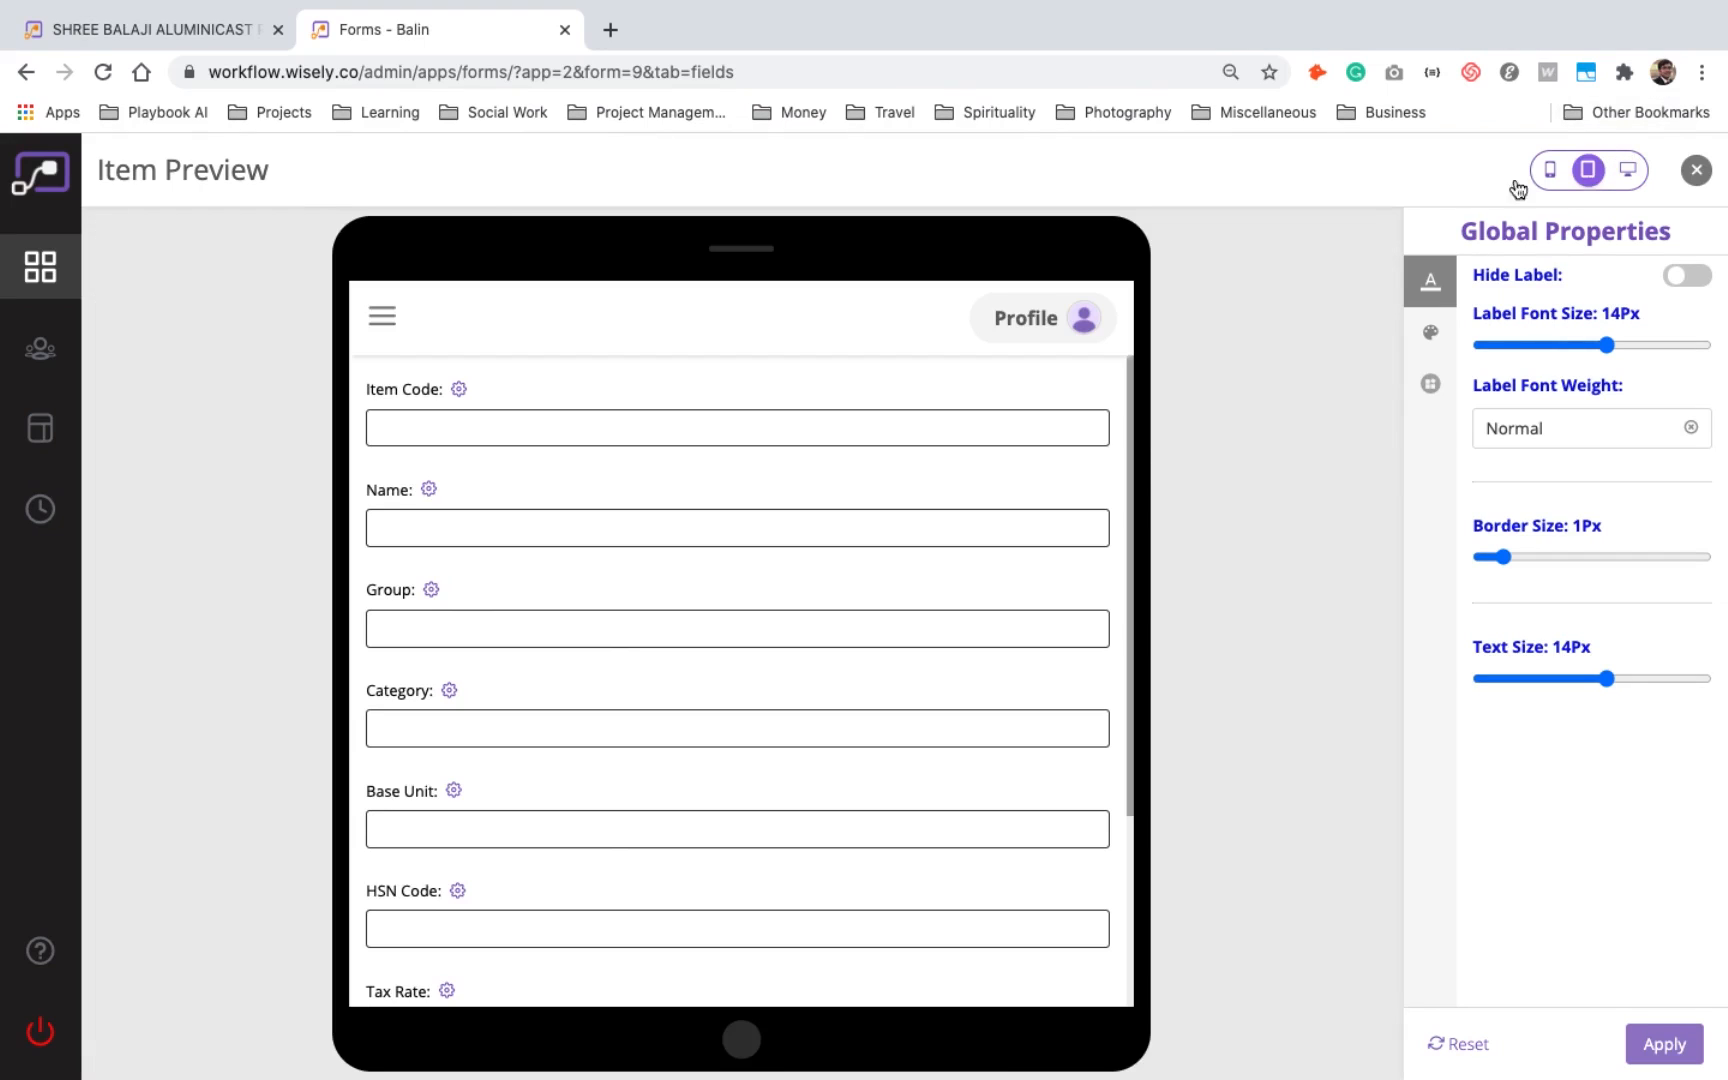
{"action": "scroll", "coordinate": [947, 487], "scroll_direction": "down", "scroll_amount": 3}
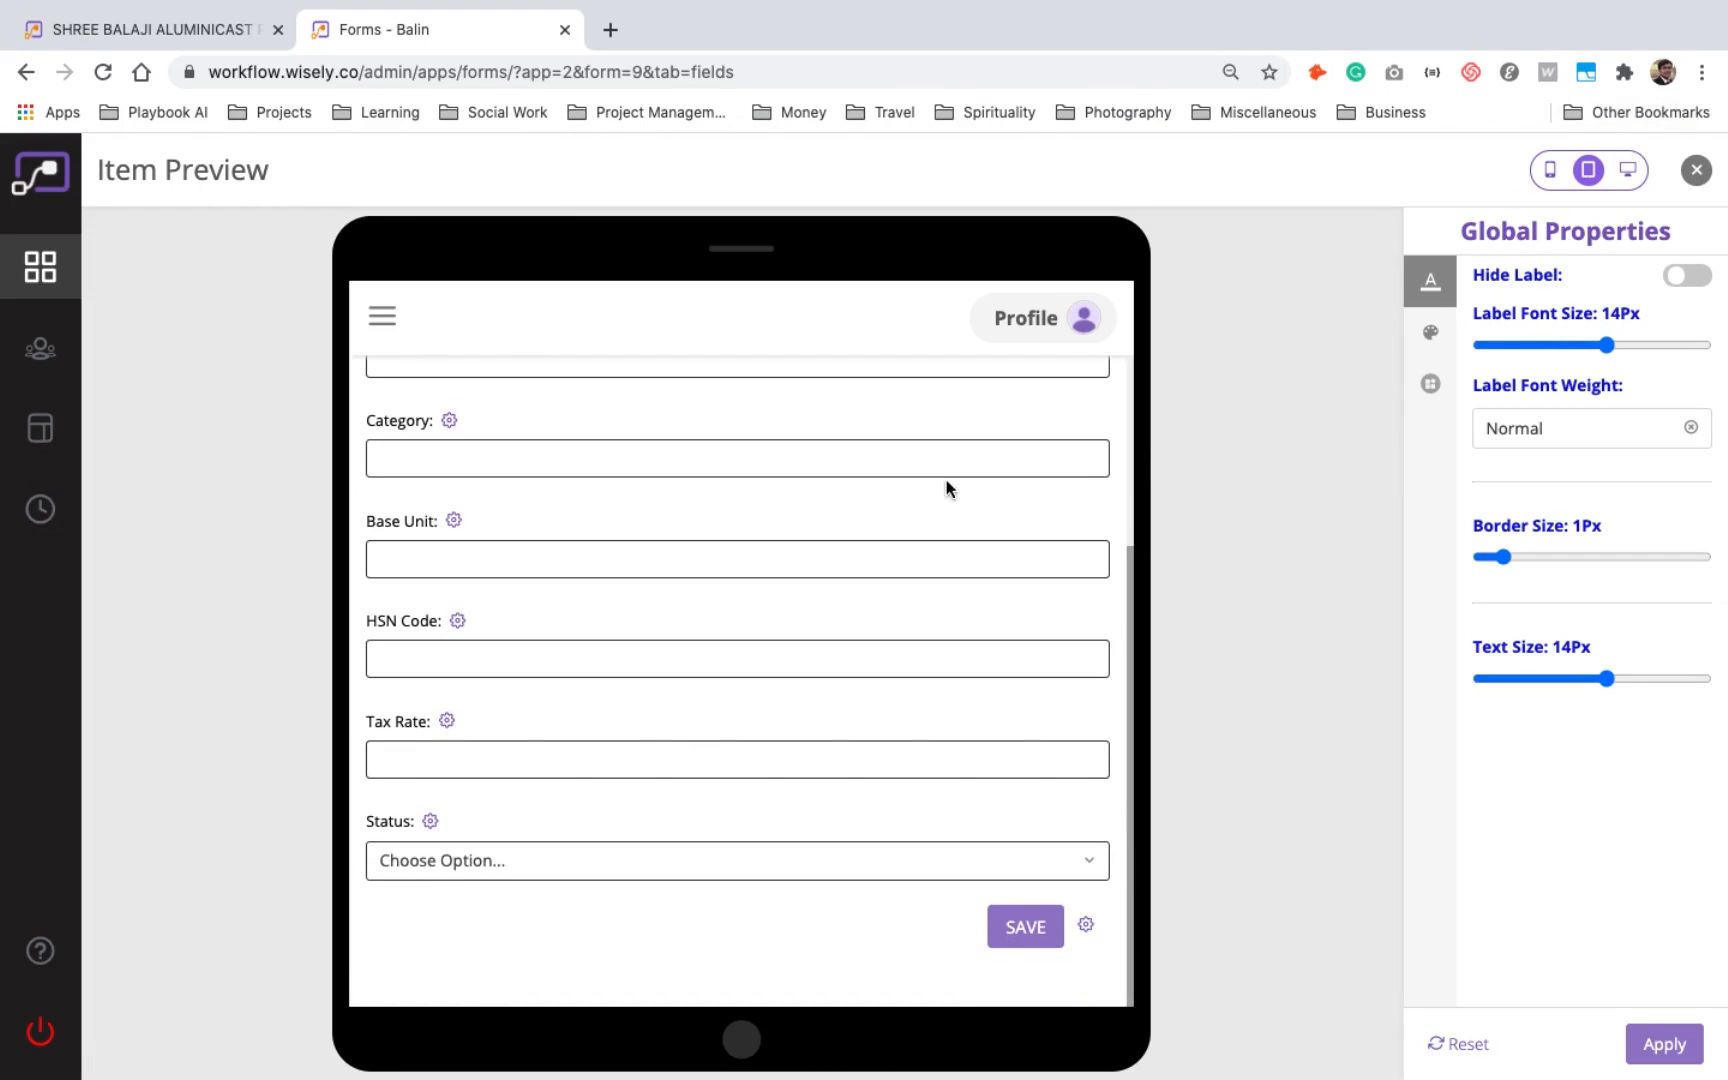
{"action": "left_click", "coordinate": [1550, 170]}
{"action": "scroll", "coordinate": [854, 633], "scroll_direction": "up", "scroll_amount": 3}
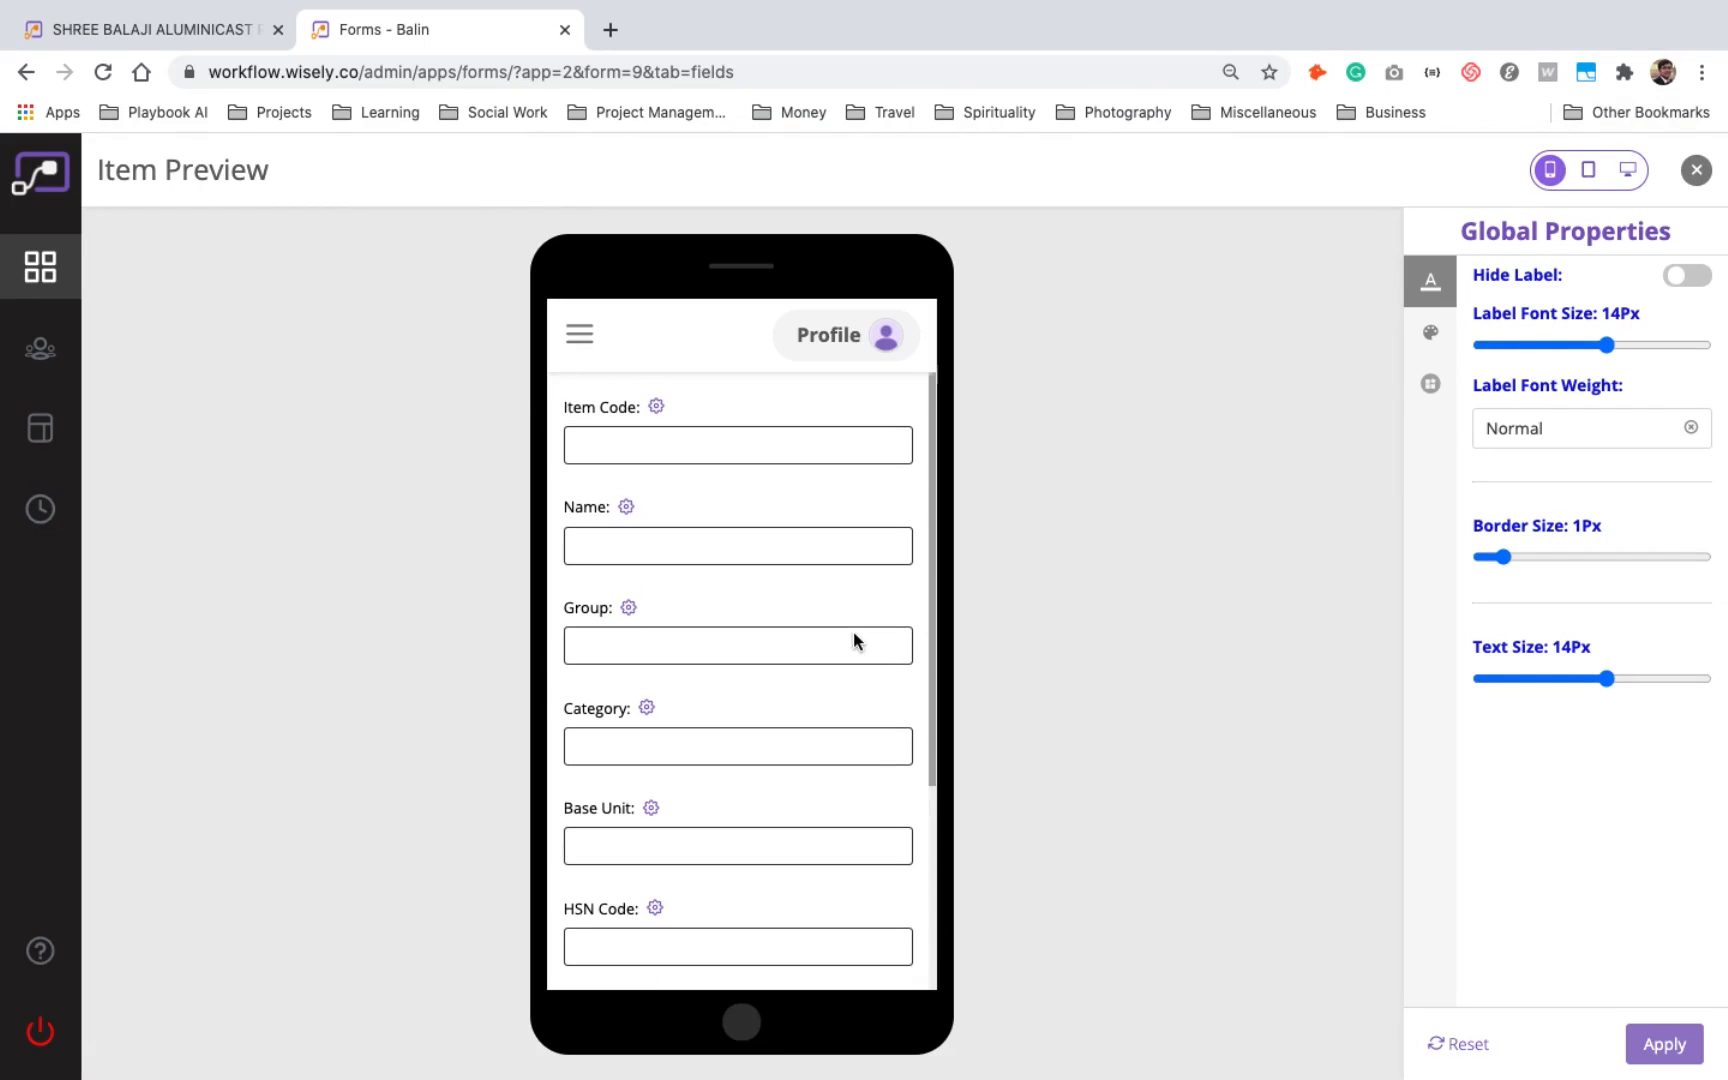
{"action": "left_click", "coordinate": [1431, 332]}
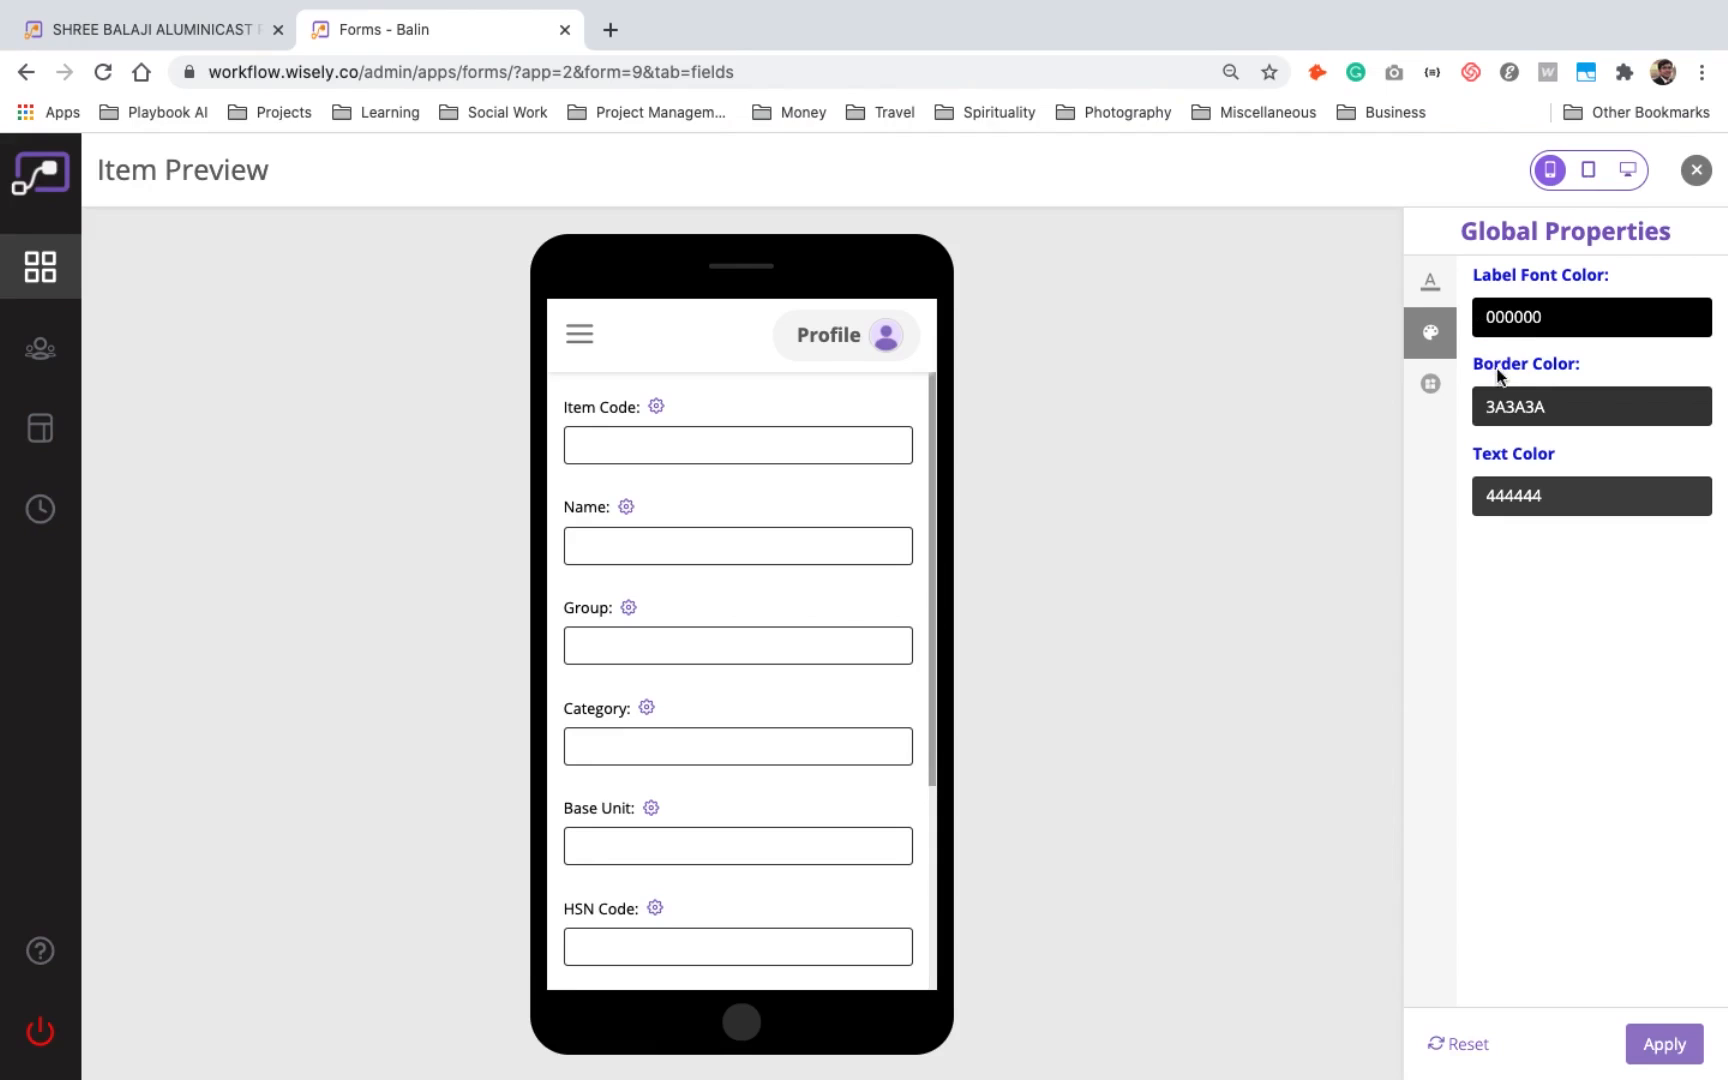
{"action": "left_click", "coordinate": [1440, 289]}
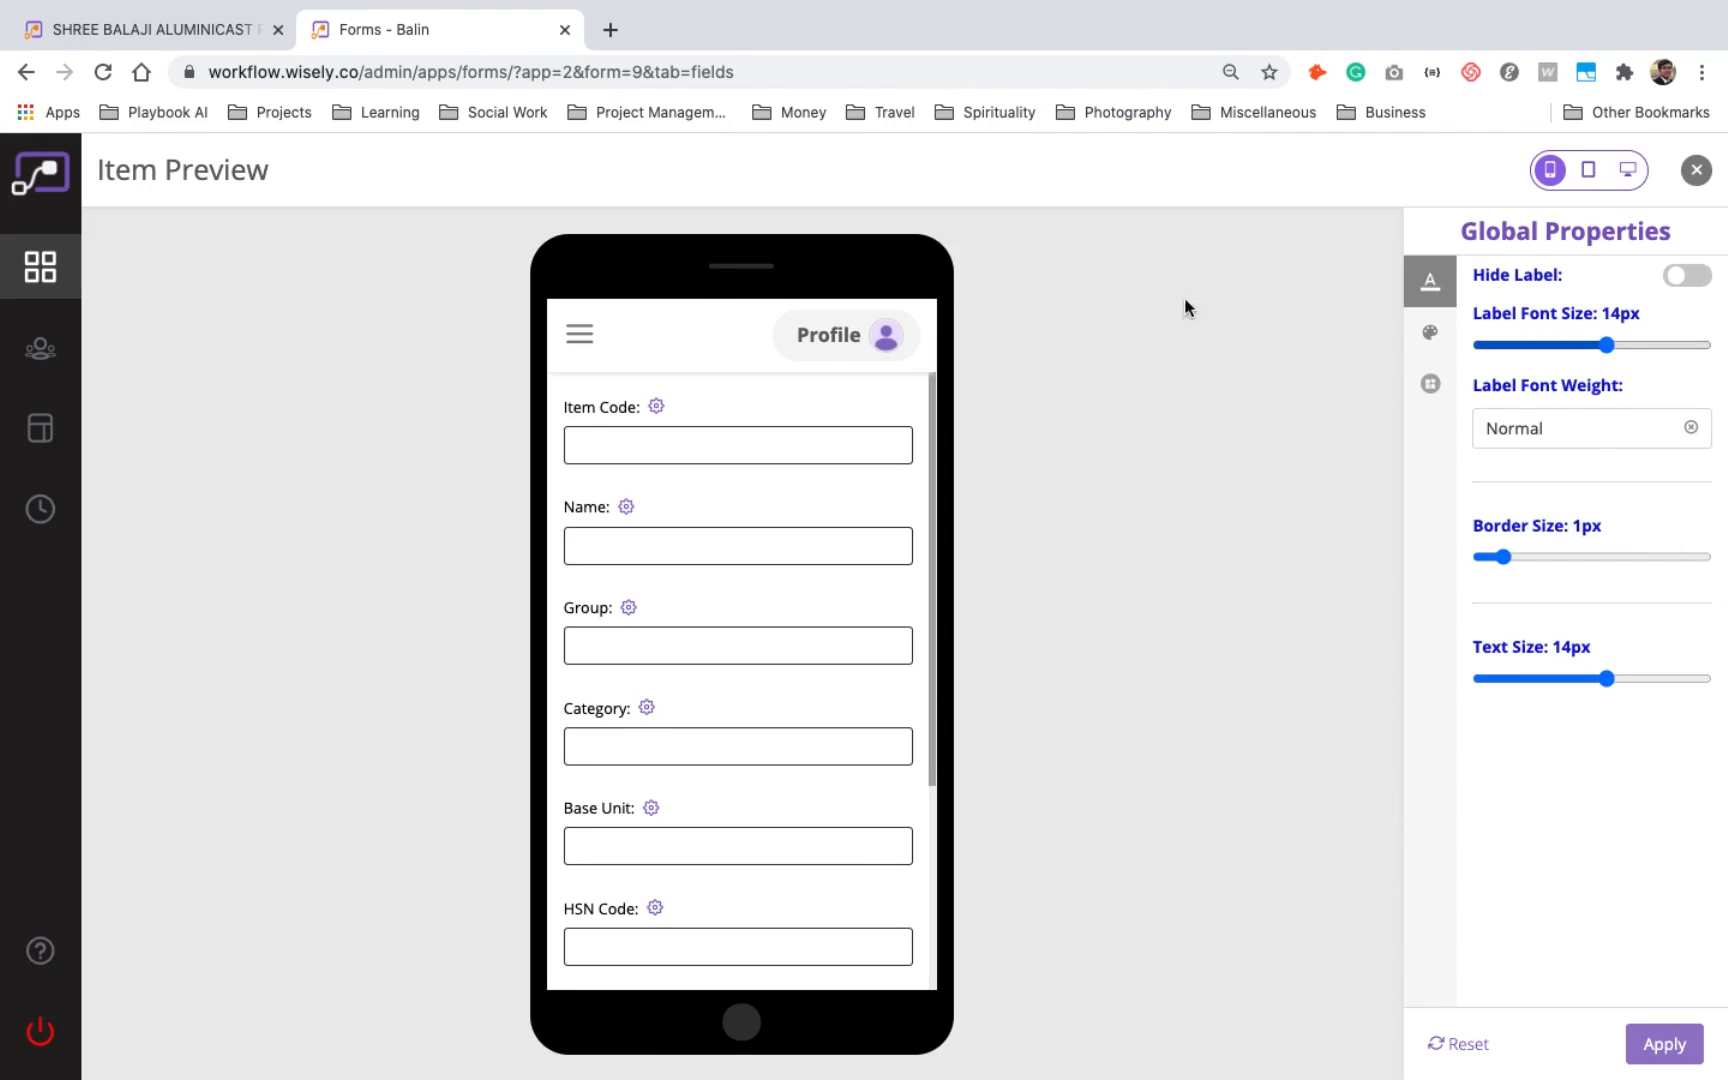
- Open the purchase order document for ABC FABRICATOR from the running application and try its download option
{"action": "left_click", "coordinate": [210, 40]}
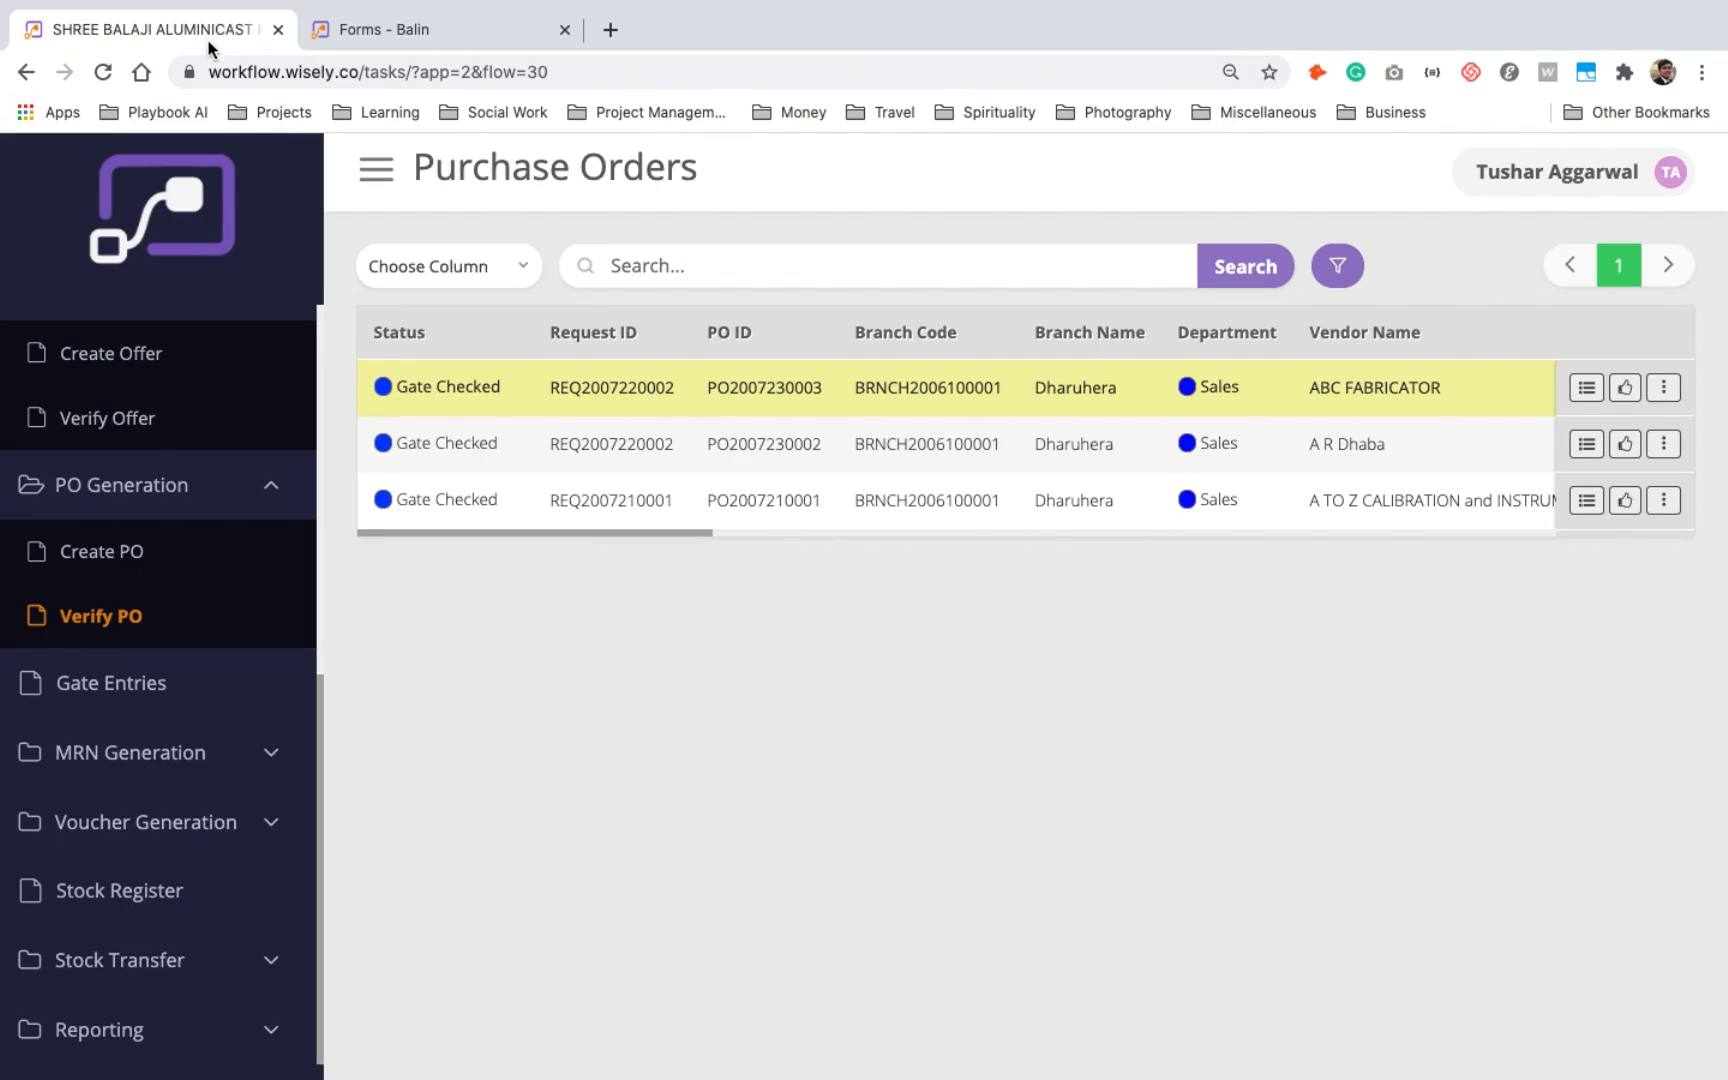
{"action": "left_click", "coordinate": [1665, 390]}
{"action": "left_click", "coordinate": [1566, 460]}
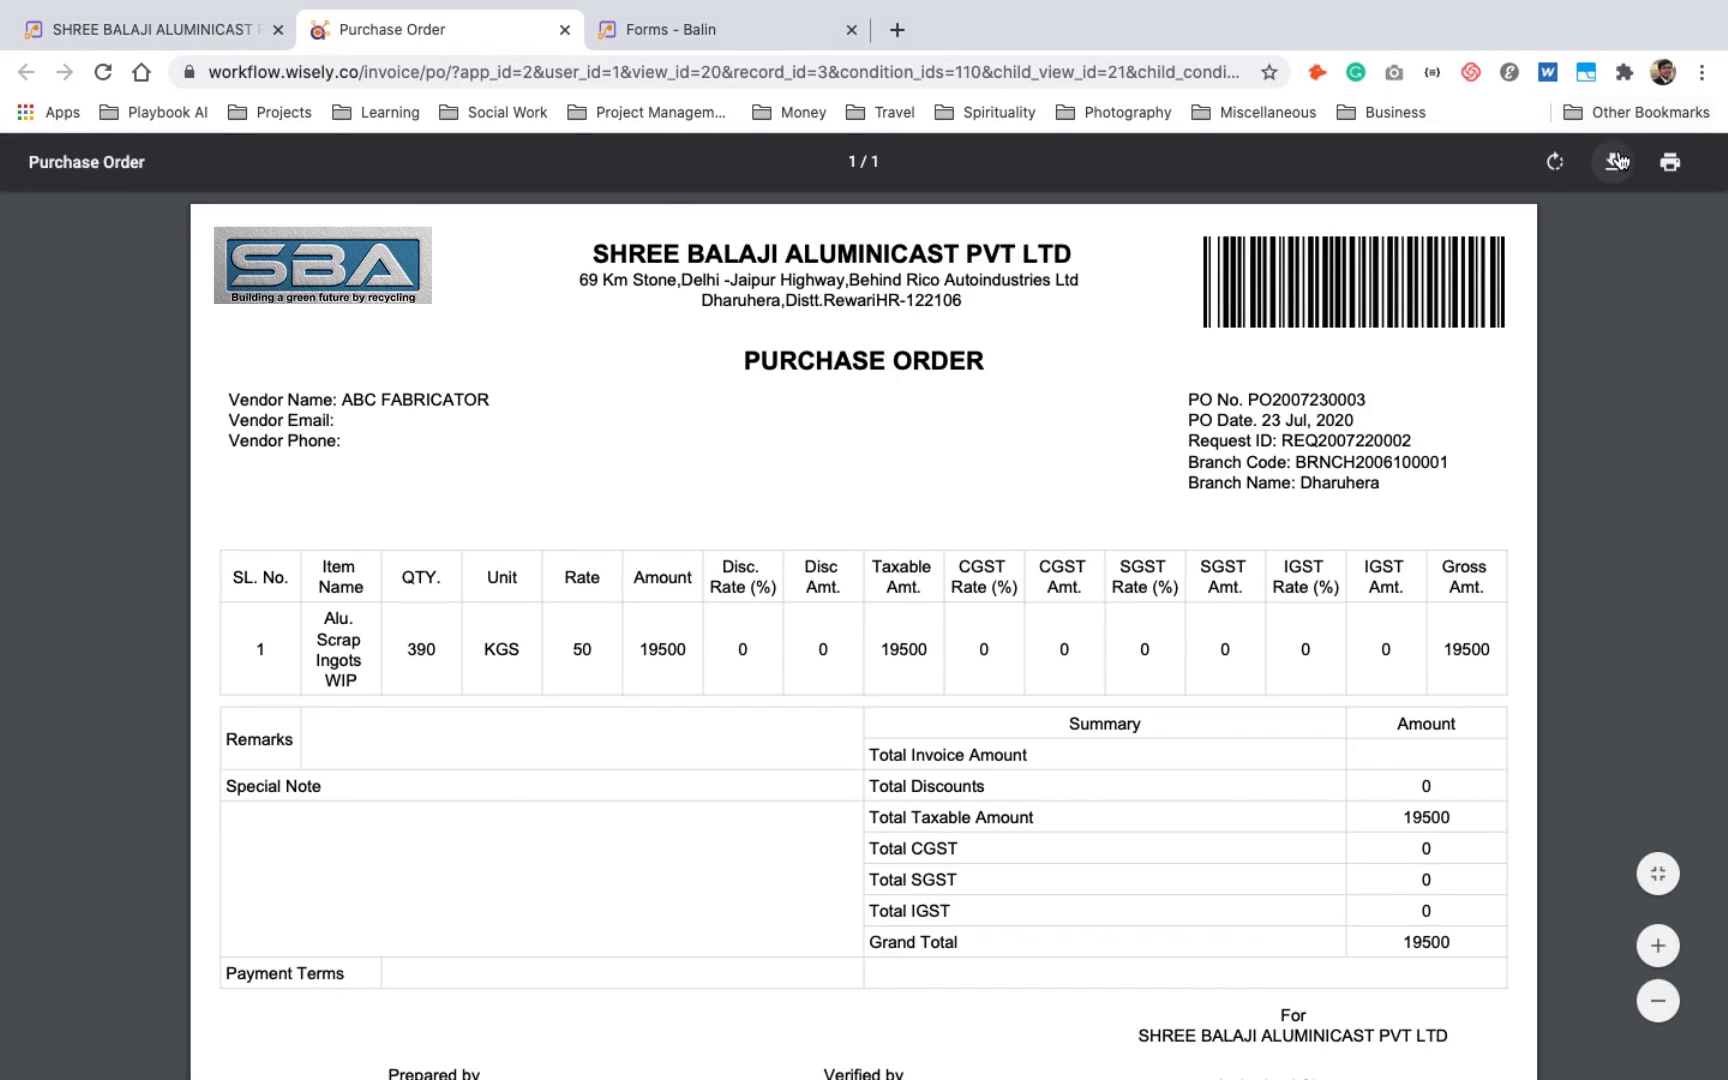
{"action": "left_click", "coordinate": [1616, 163]}
{"action": "left_click", "coordinate": [1215, 581]}
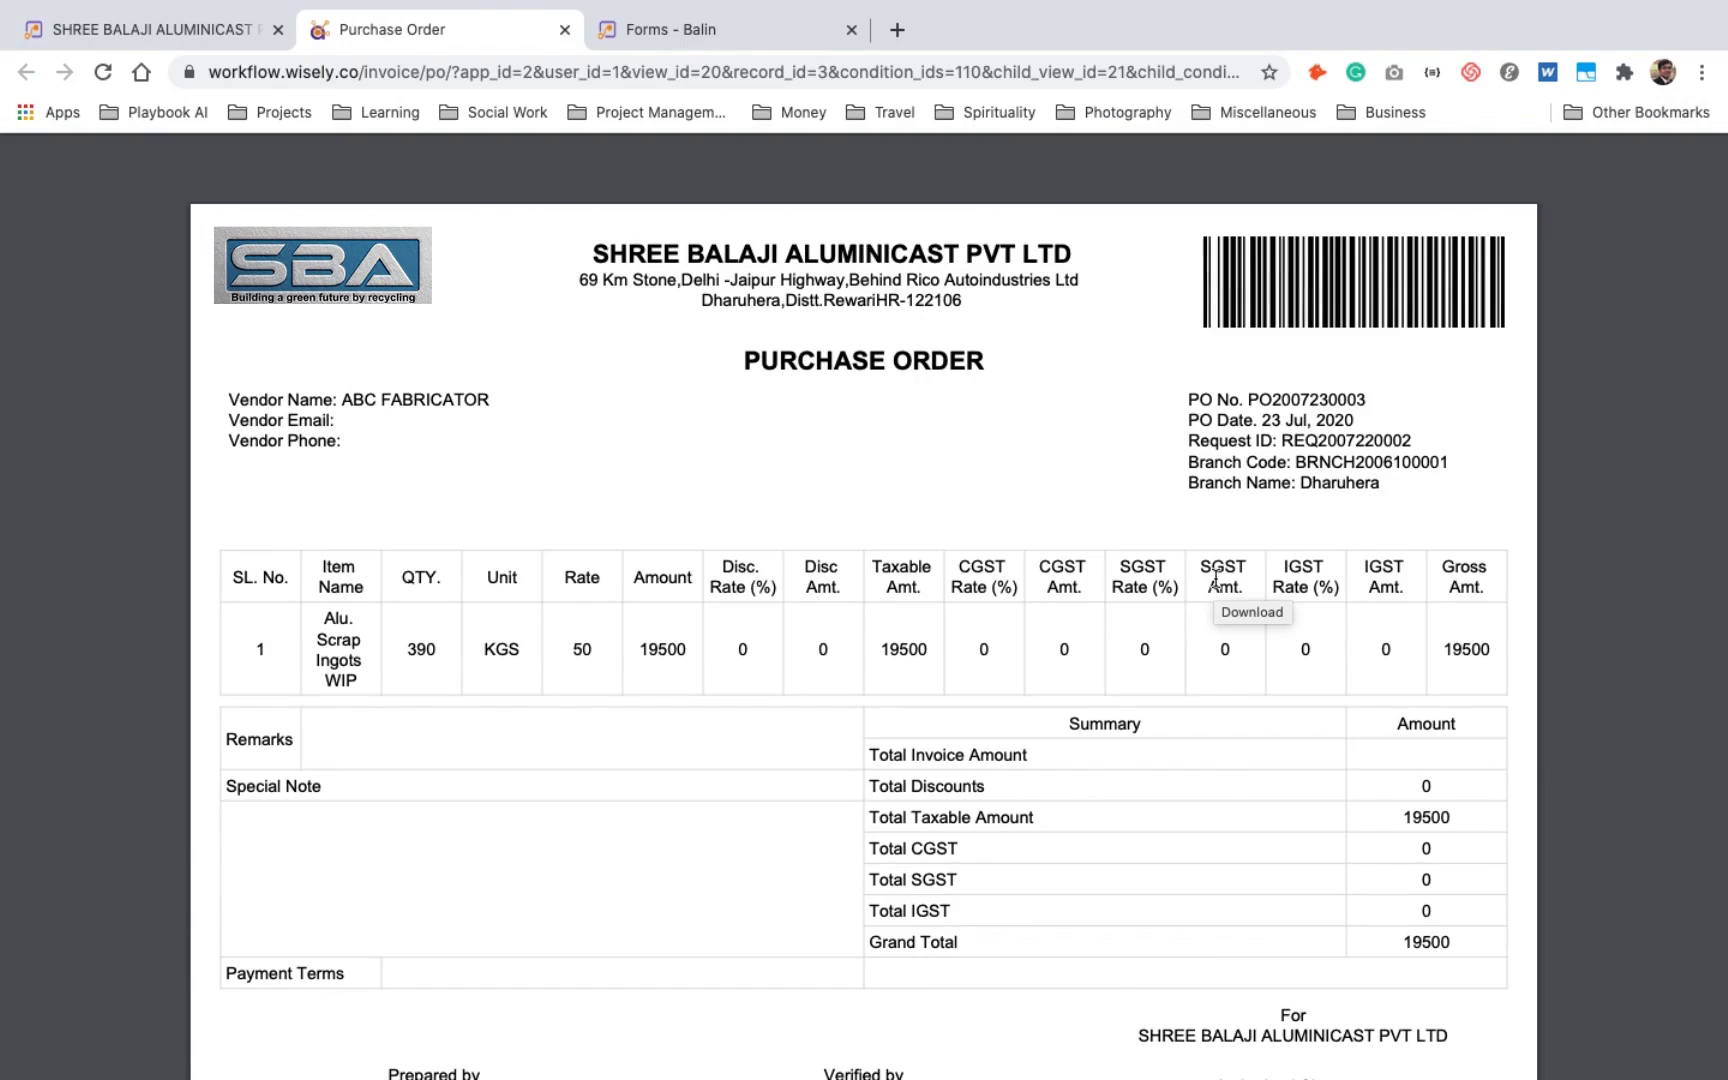